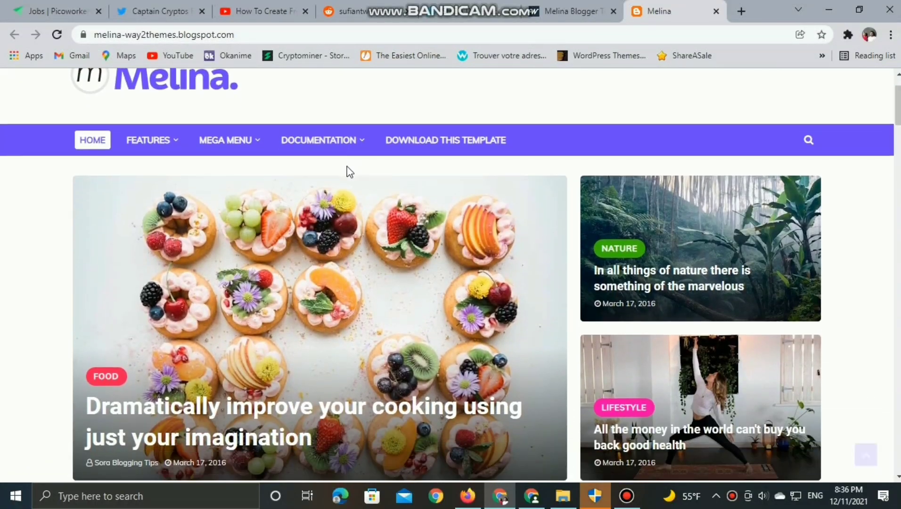
- Browse the blogger.com homepage, then choose CREATE YOUR BLOG to reach the Google sign-in page
scroll(348, 170, down, 5)
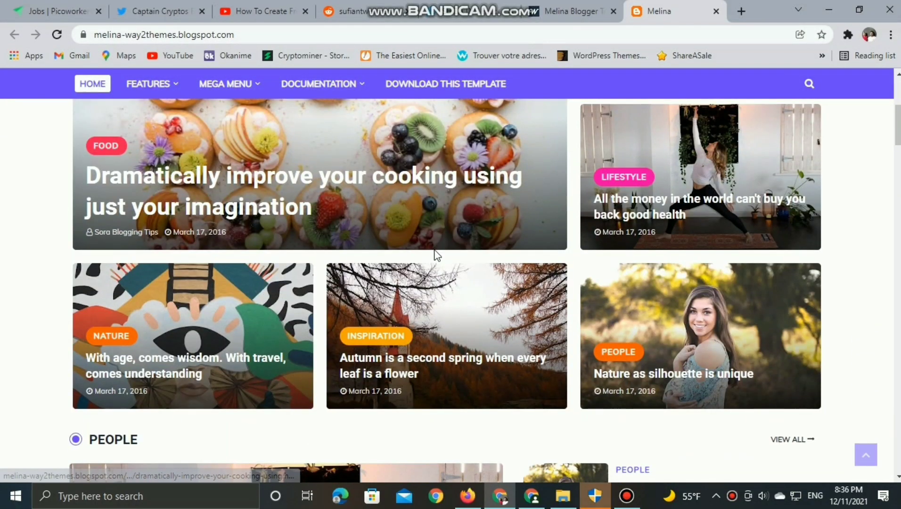
scroll(436, 255, down, 9)
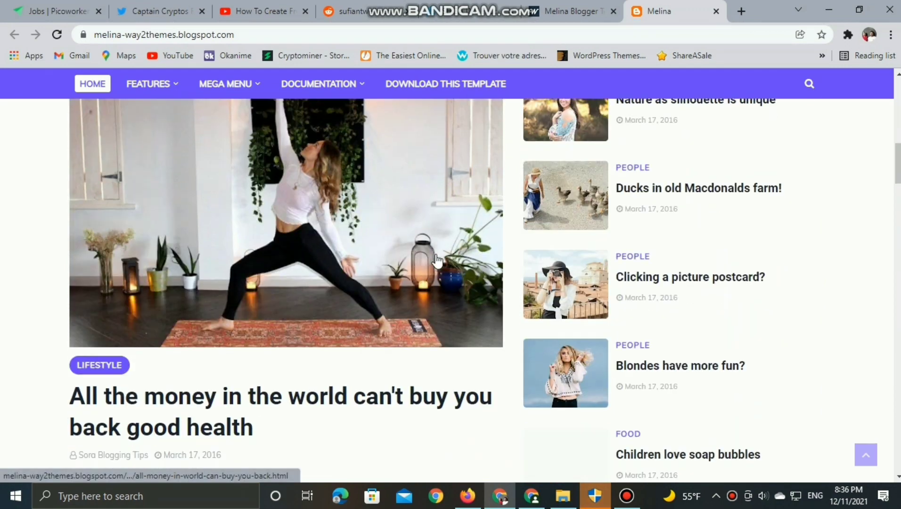
scroll(436, 259, down, 8)
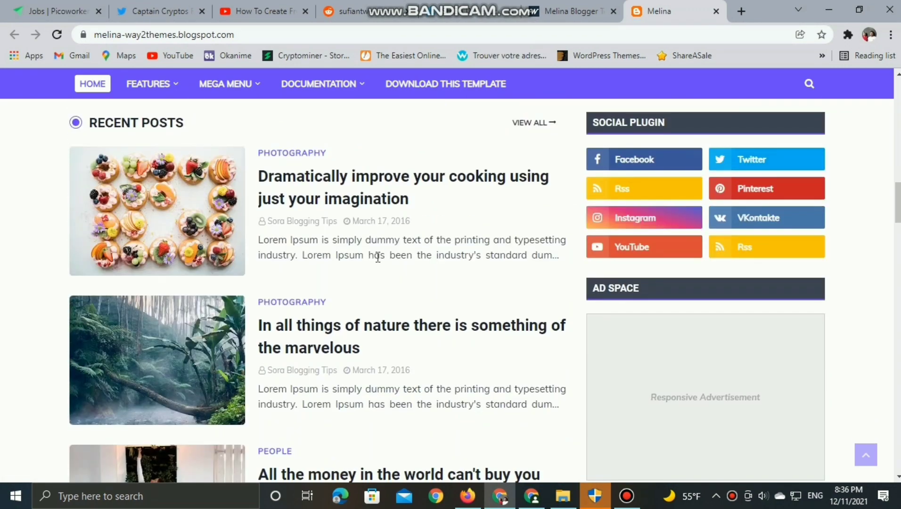
scroll(482, 304, down, 12)
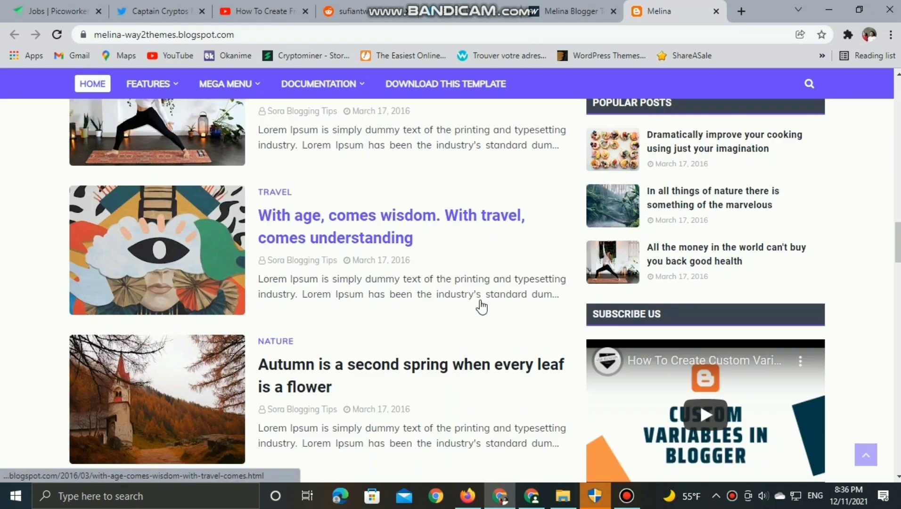
scroll(481, 306, down, 14)
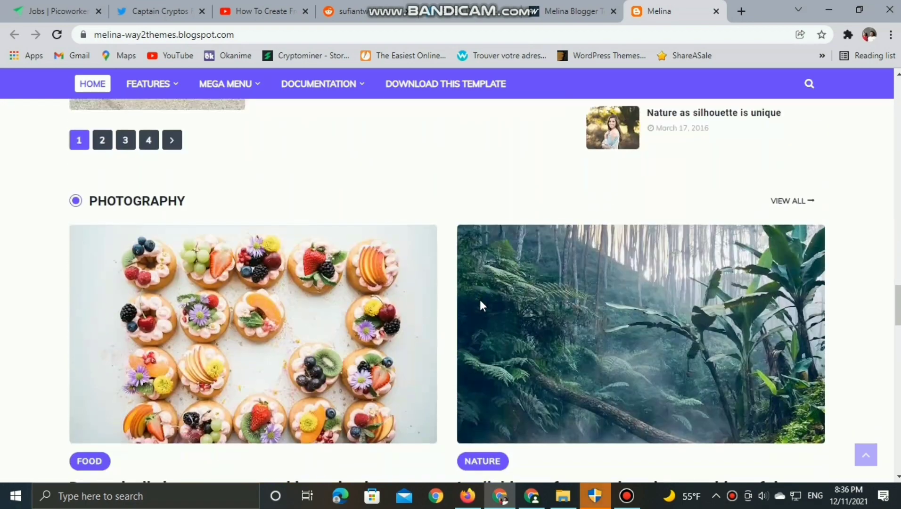
scroll(501, 293, down, 8)
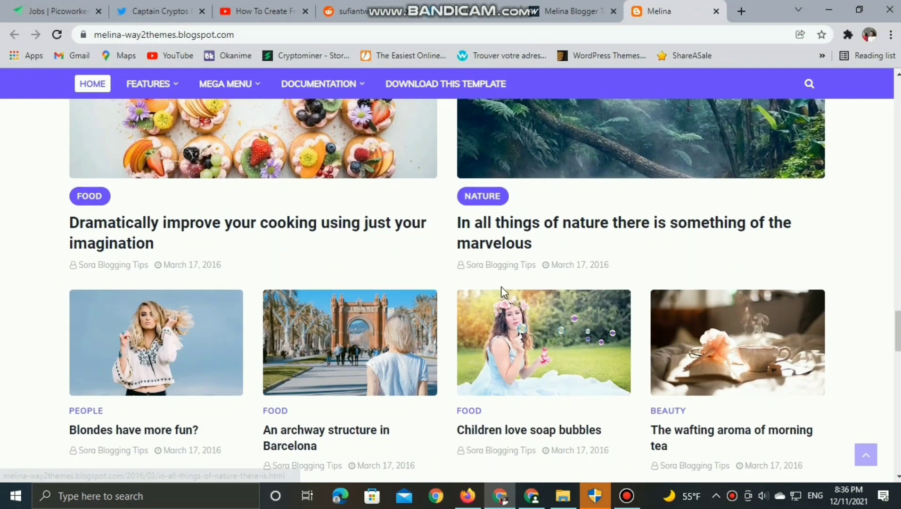
scroll(502, 297, down, 6)
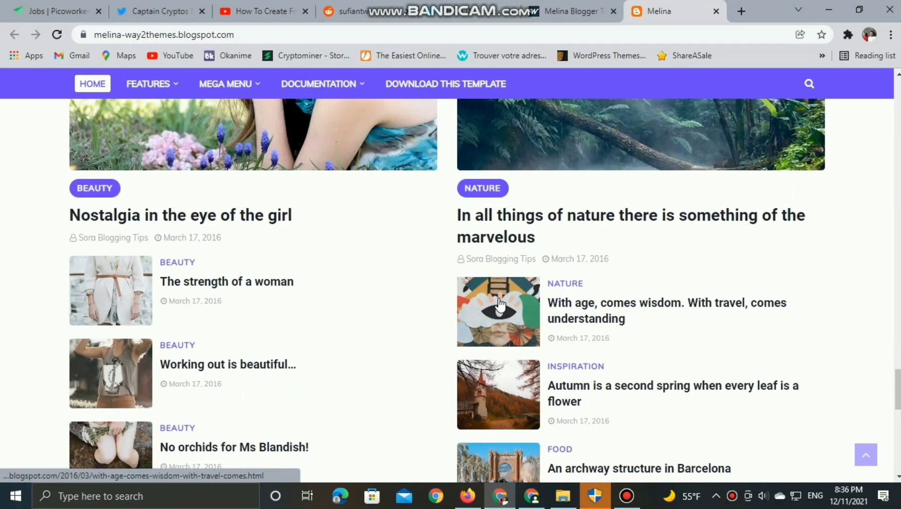
scroll(542, 313, down, 9)
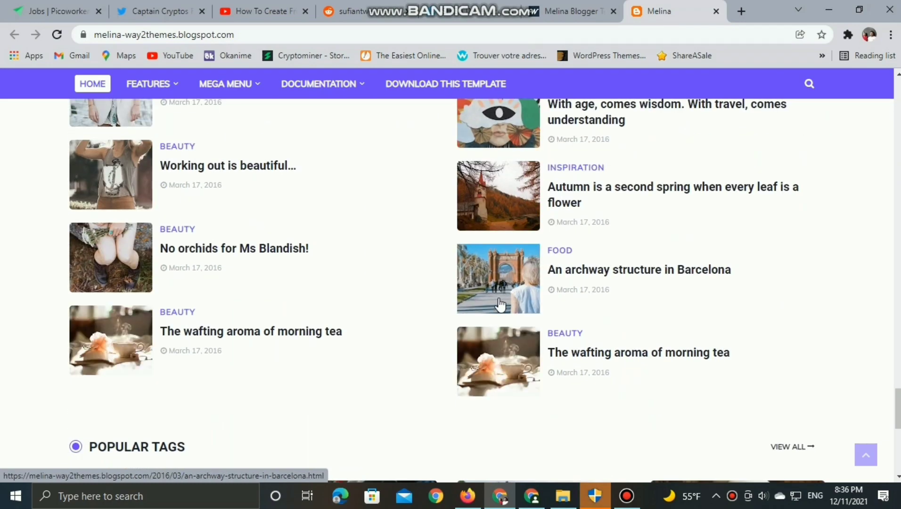
scroll(563, 316, down, 4)
scroll(565, 321, up, 3)
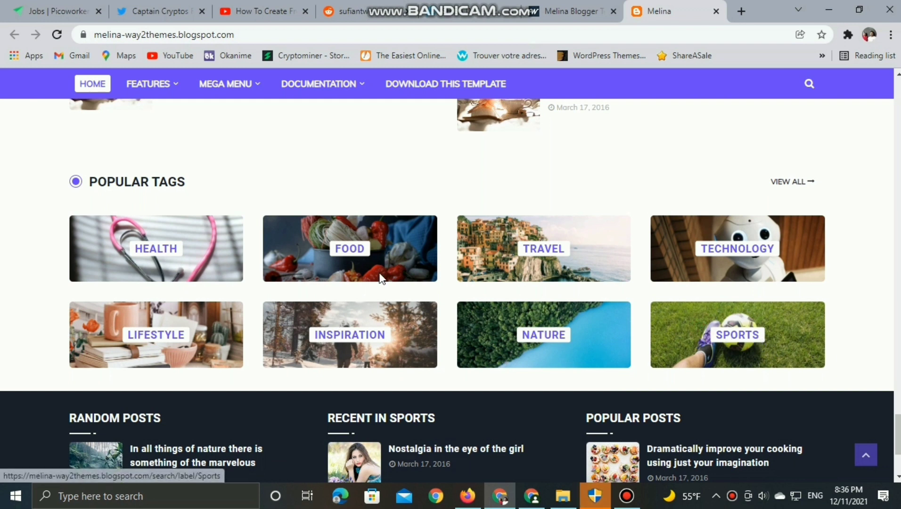
scroll(378, 274, down, 1)
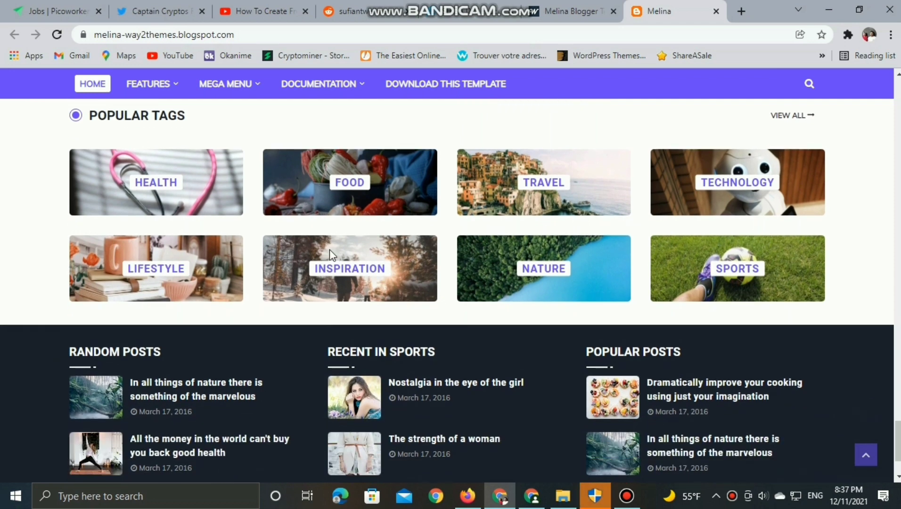
scroll(157, 198, down, 1)
scroll(152, 209, down, 2)
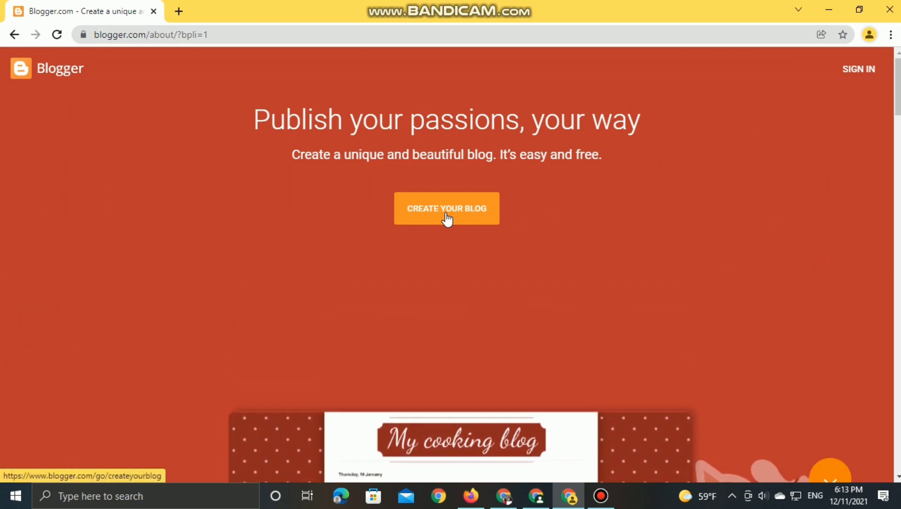
click(447, 218)
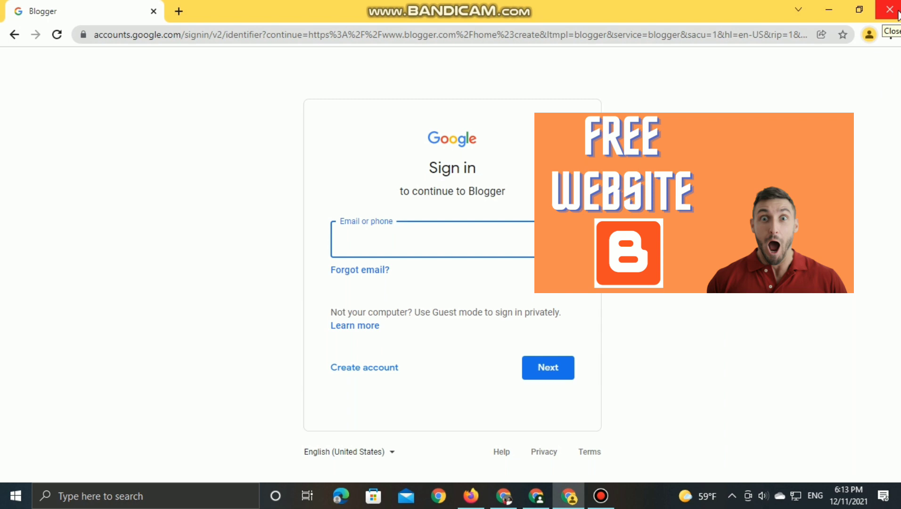
mouse_move(605, 500)
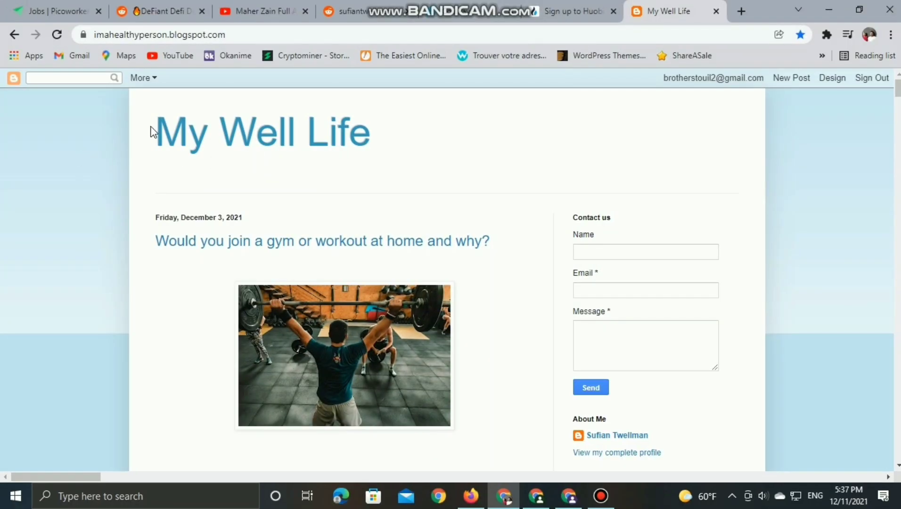
scroll(239, 138, down, 8)
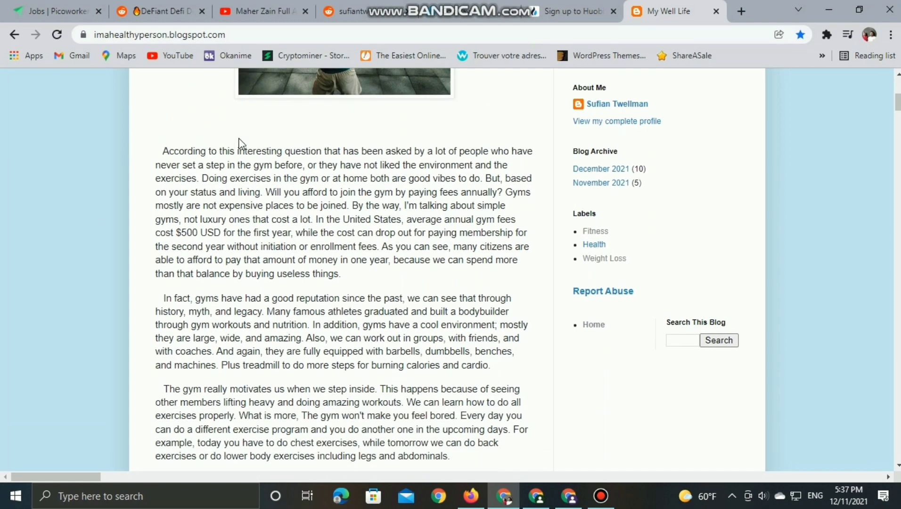
scroll(241, 142, down, 3)
scroll(240, 138, down, 10)
scroll(240, 140, down, 20)
scroll(241, 140, down, 20)
scroll(448, 269, down, 5)
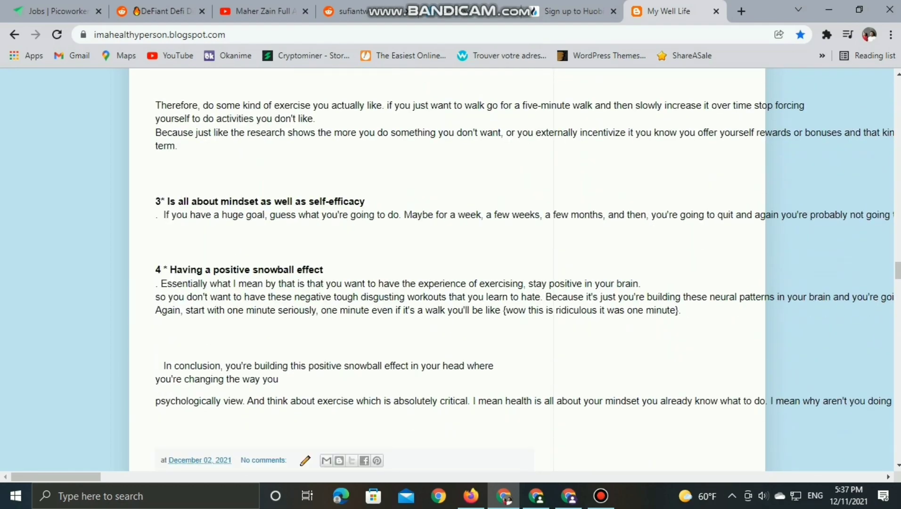
scroll(448, 268, down, 20)
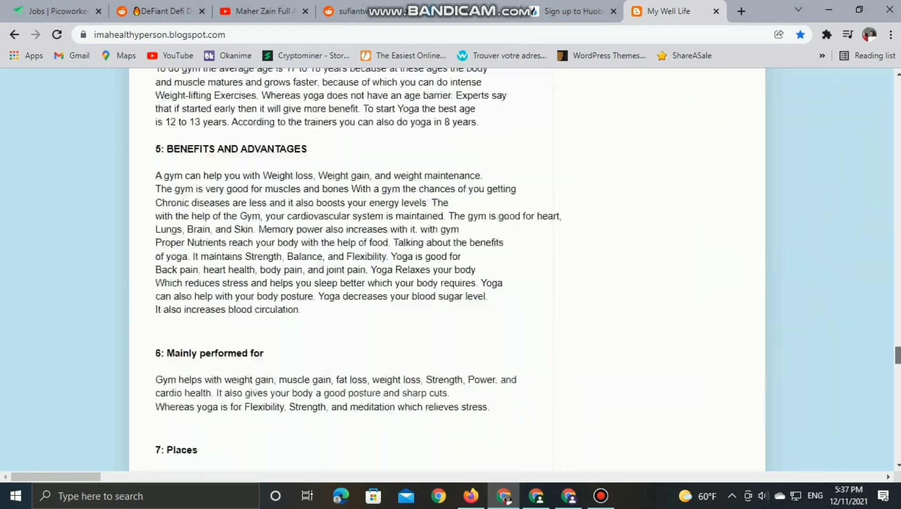
scroll(344, 269, down, 20)
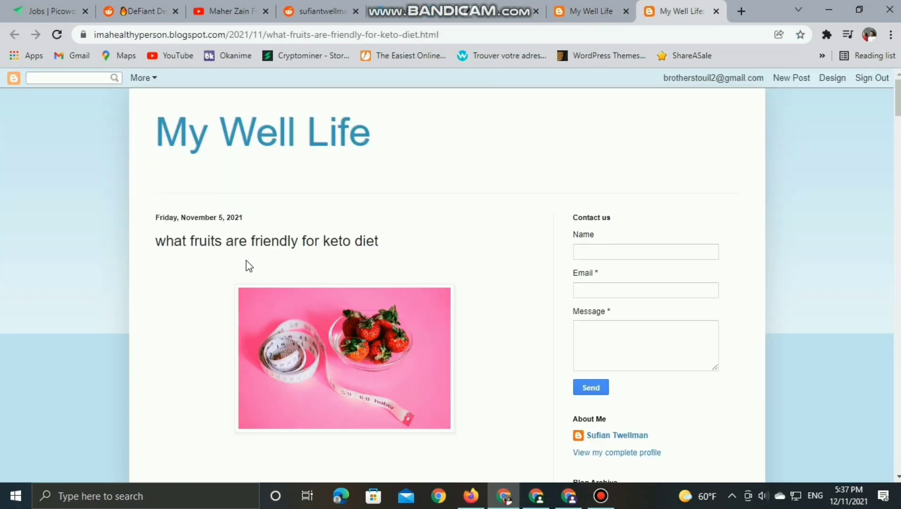
scroll(245, 260, down, 3)
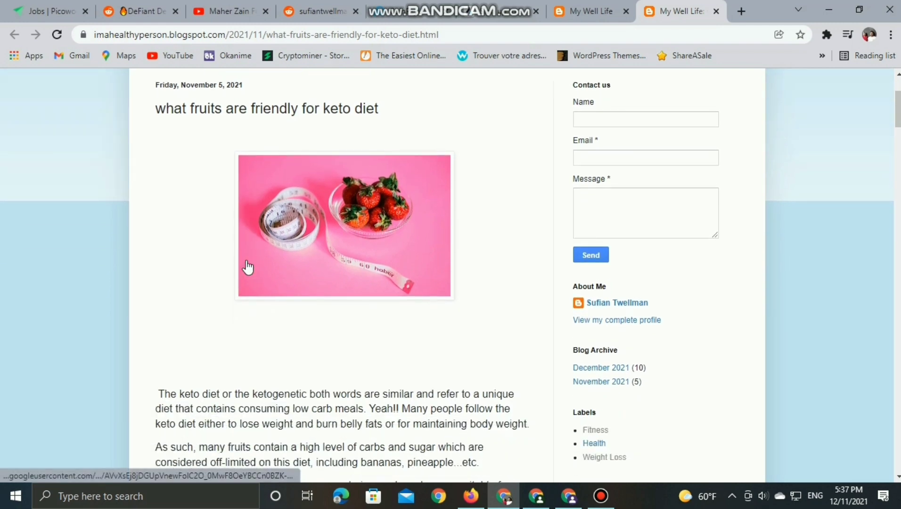
scroll(621, 336, down, 1)
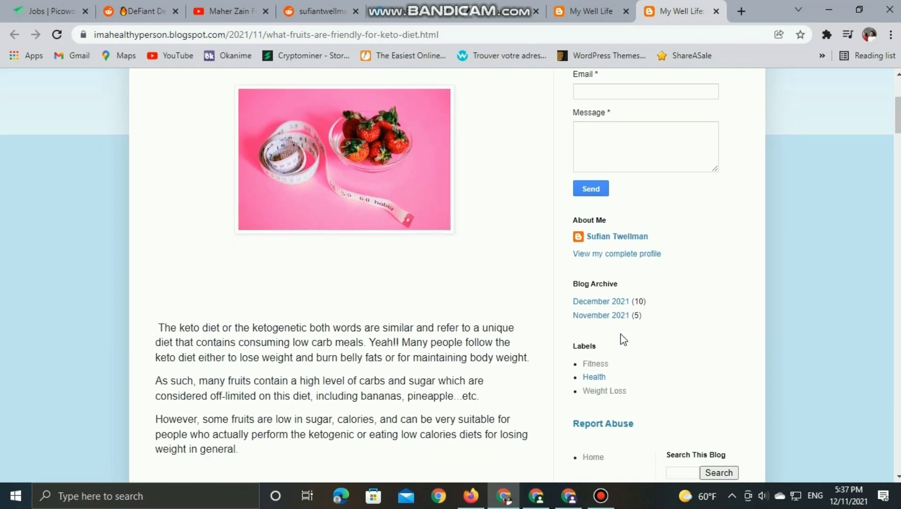
scroll(530, 343, down, 15)
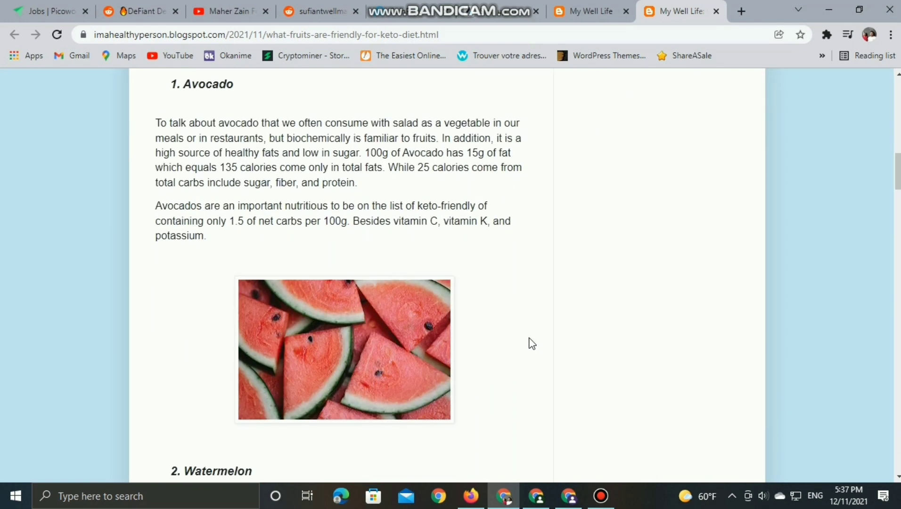
scroll(530, 343, up, 15)
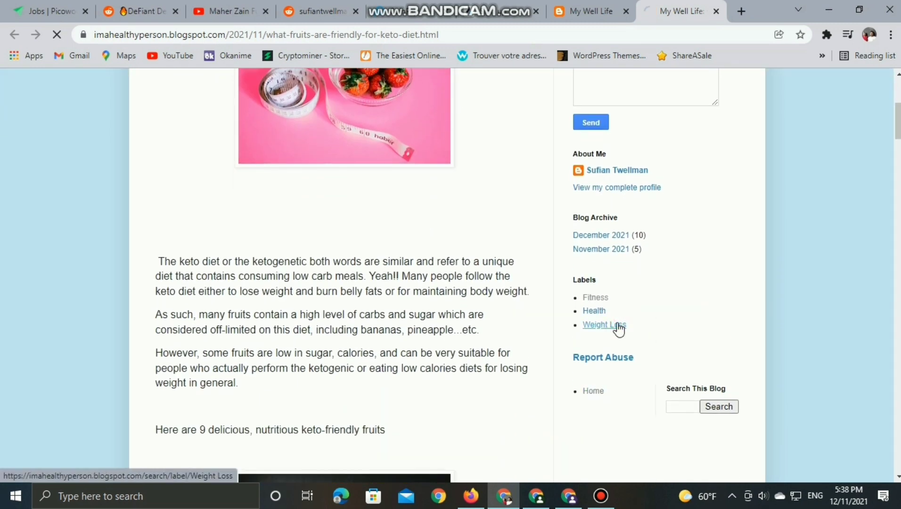
scroll(312, 325, down, 10)
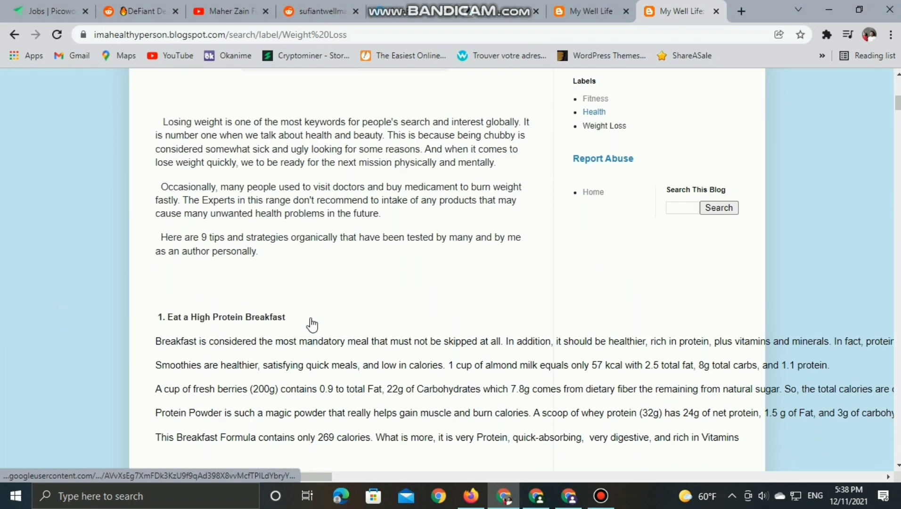
scroll(312, 326, down, 15)
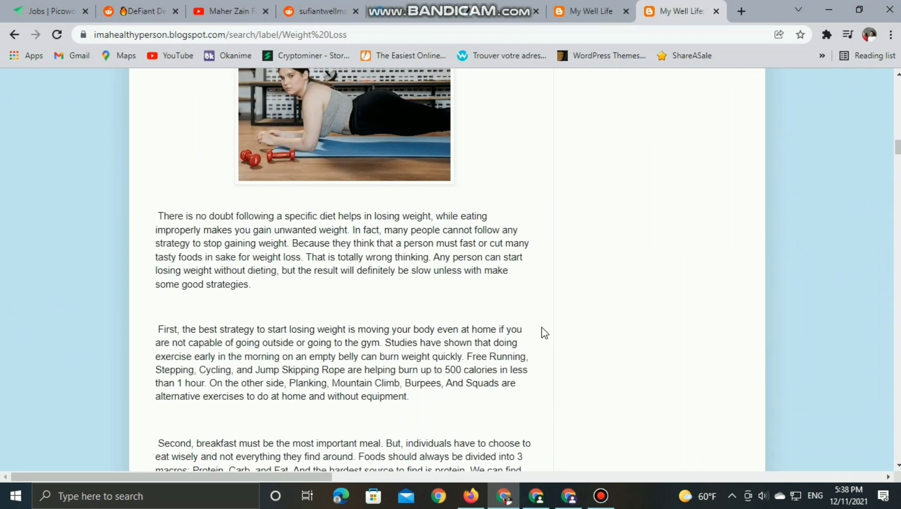
scroll(541, 327, down, 15)
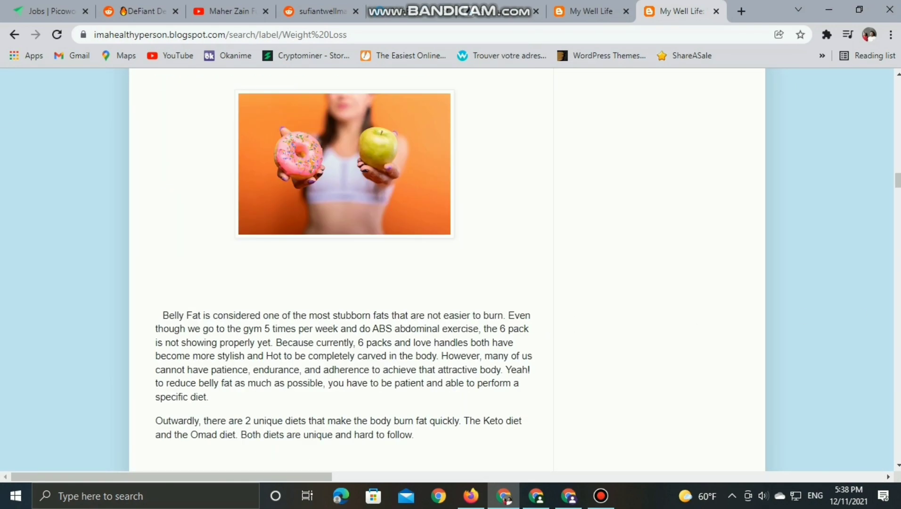
scroll(344, 269, down, 20)
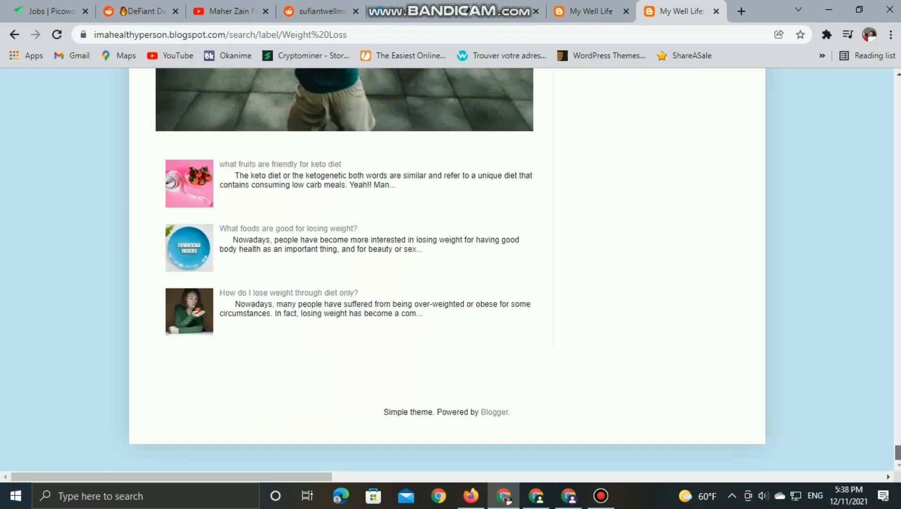
scroll(344, 269, up, 20)
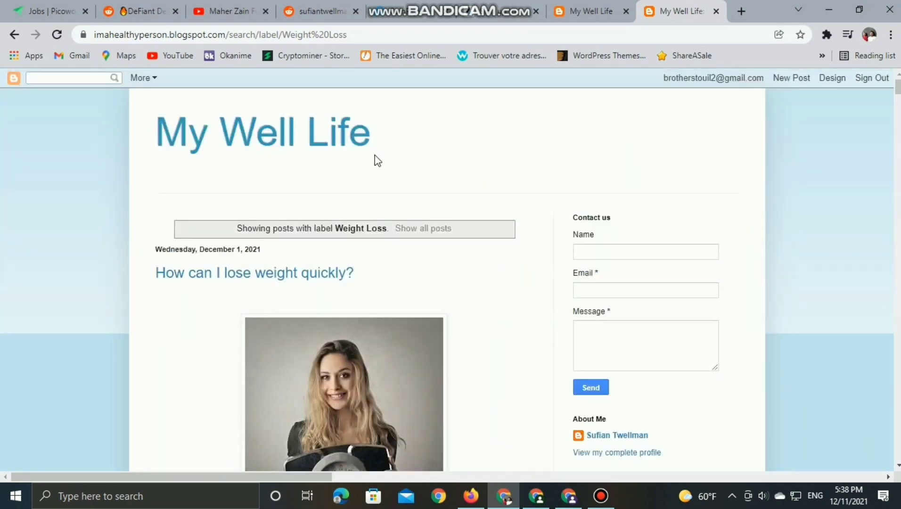
click(317, 138)
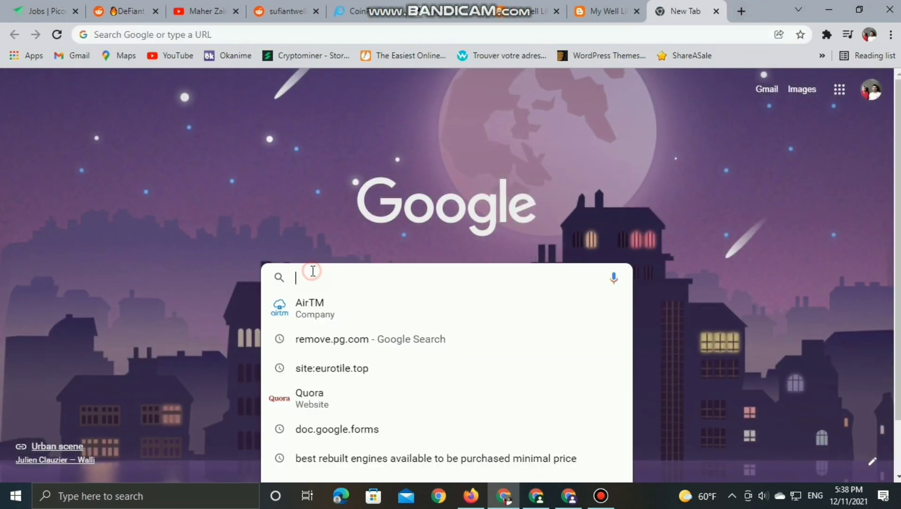
- Search 'sufia', open the SufianEducate site and skim its homepage post list
text(sufian educate)
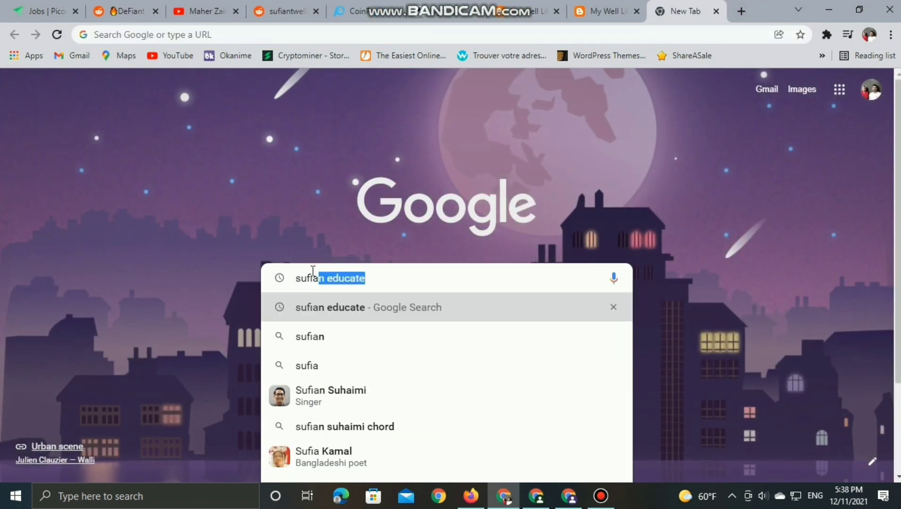
click(349, 305)
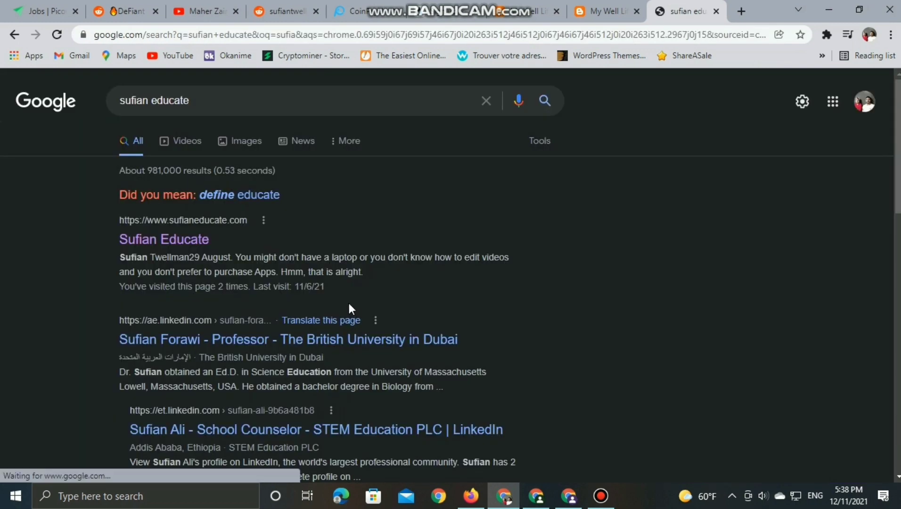
click(163, 240)
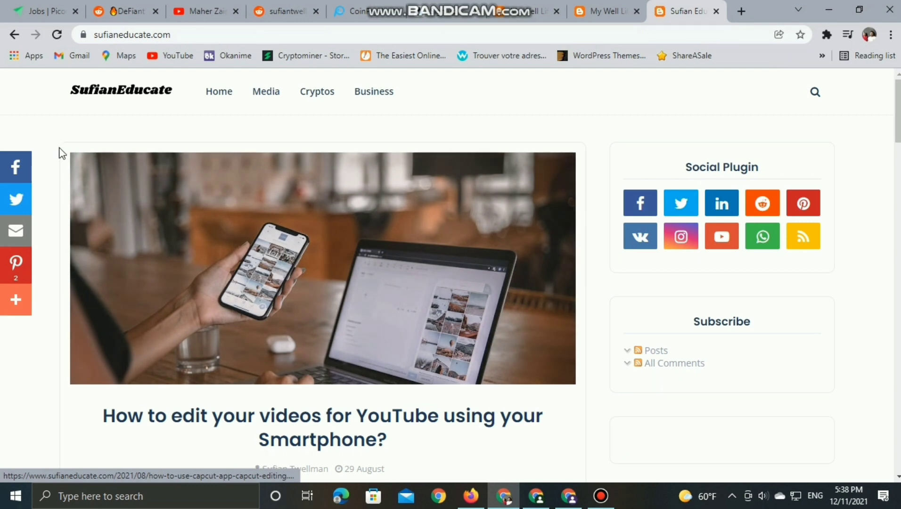
scroll(349, 279, down, 3)
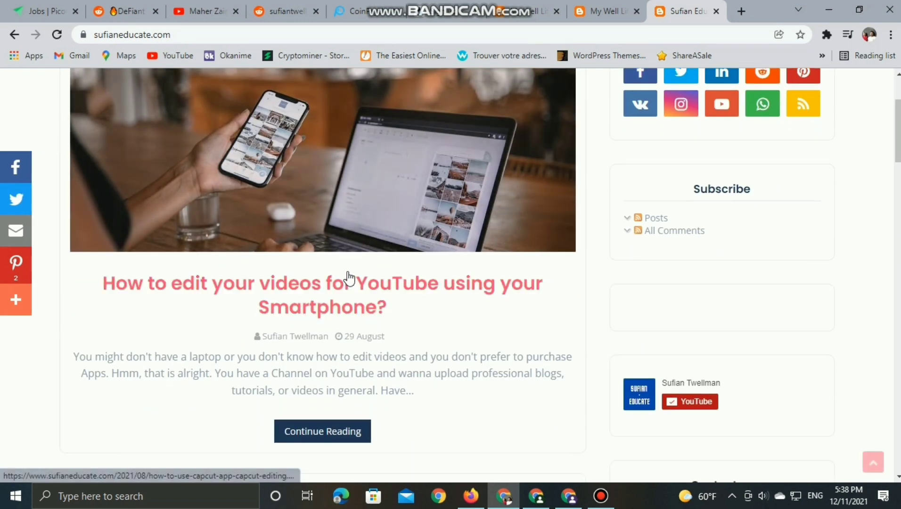
scroll(445, 287, down, 10)
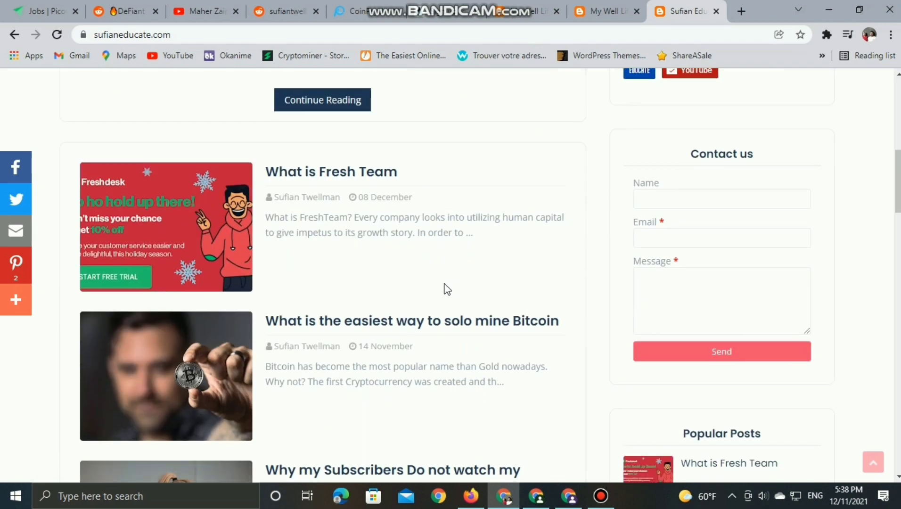
scroll(448, 289, down, 13)
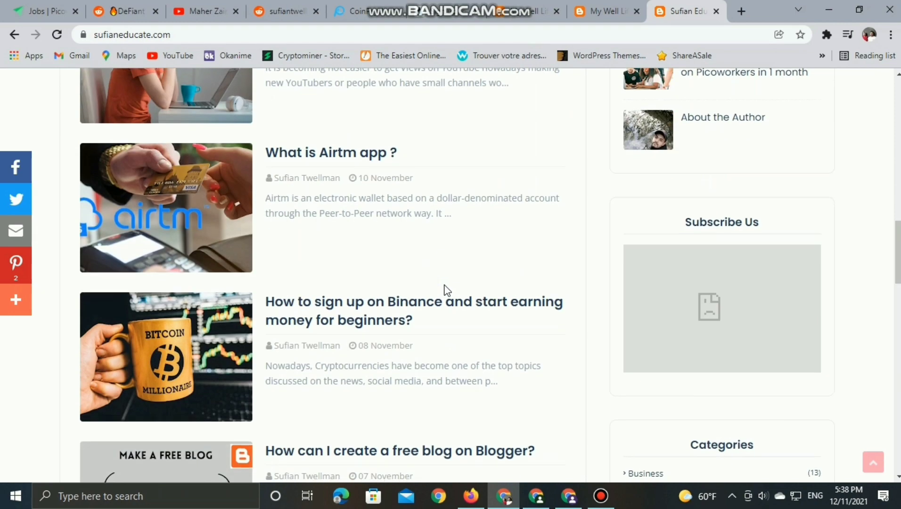
scroll(447, 291, down, 12)
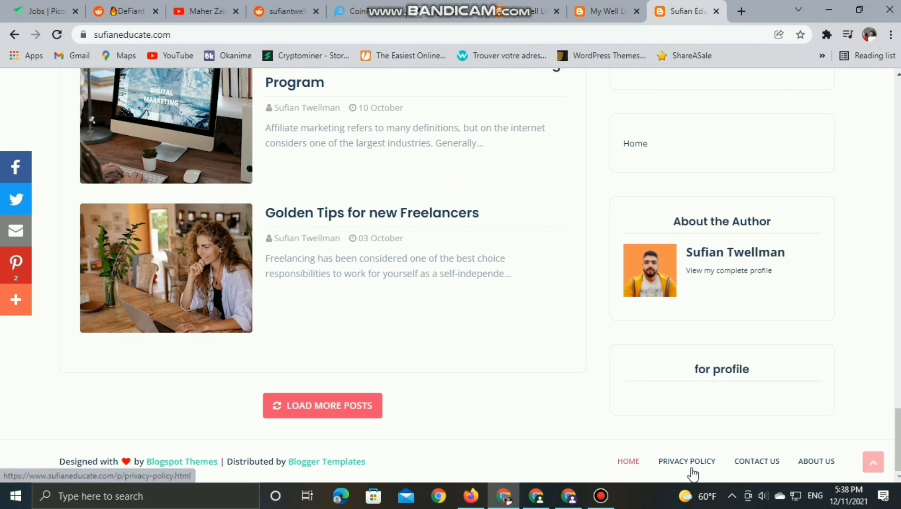
scroll(741, 444, up, 7)
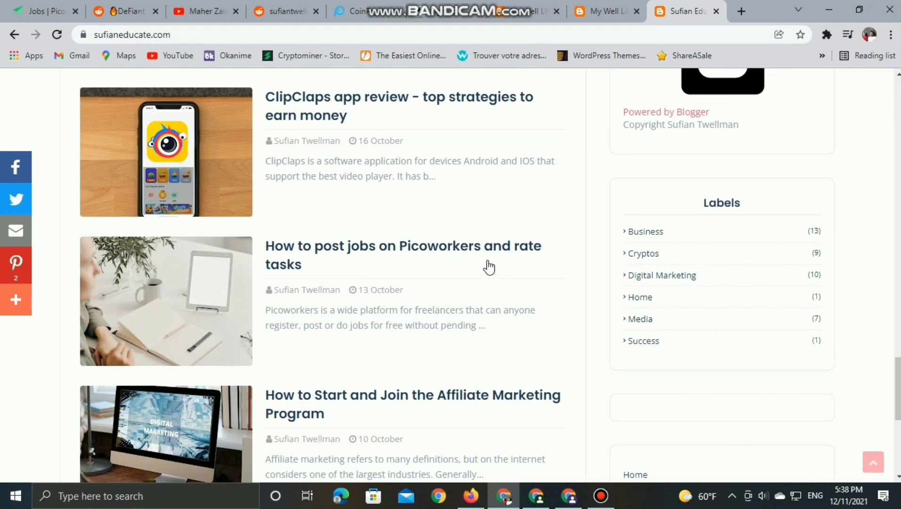
scroll(442, 231, up, 20)
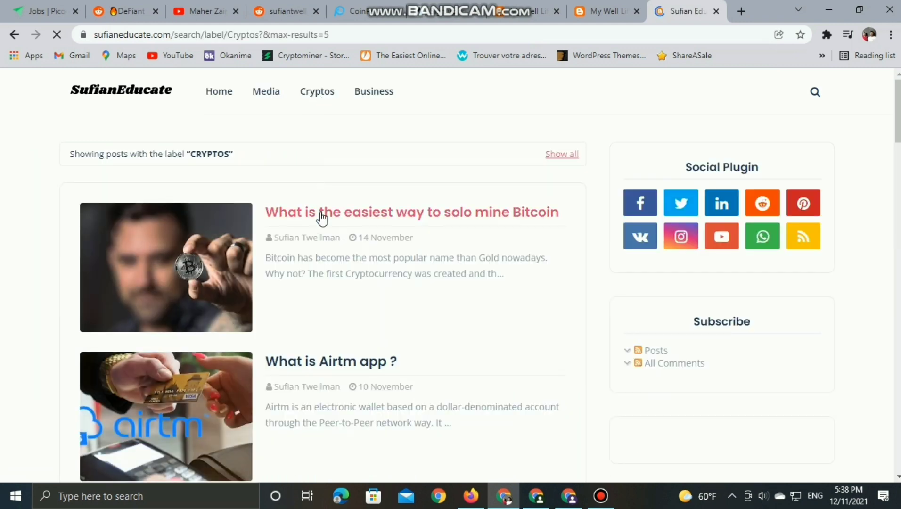
- Open the 'What is the easiest way to solo mine Bitcoin' post and read down to the comments
click(321, 216)
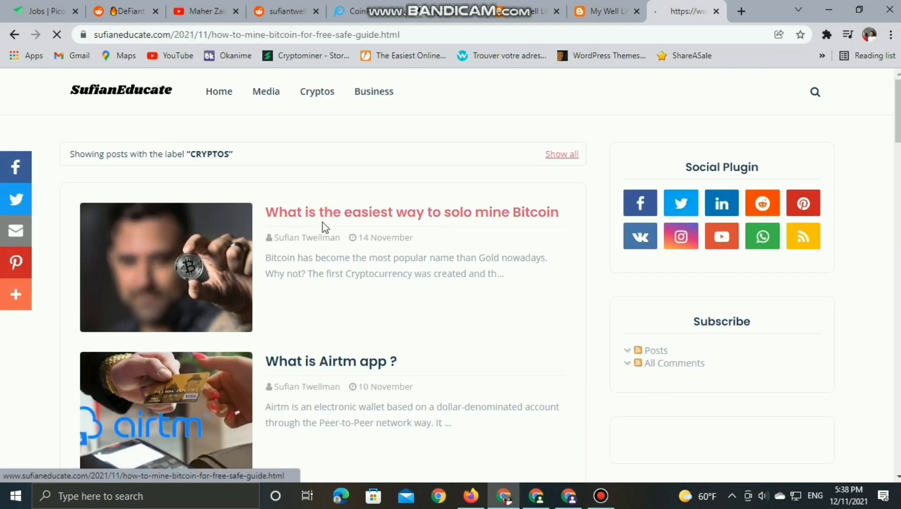
scroll(324, 233, down, 7)
scroll(324, 234, down, 20)
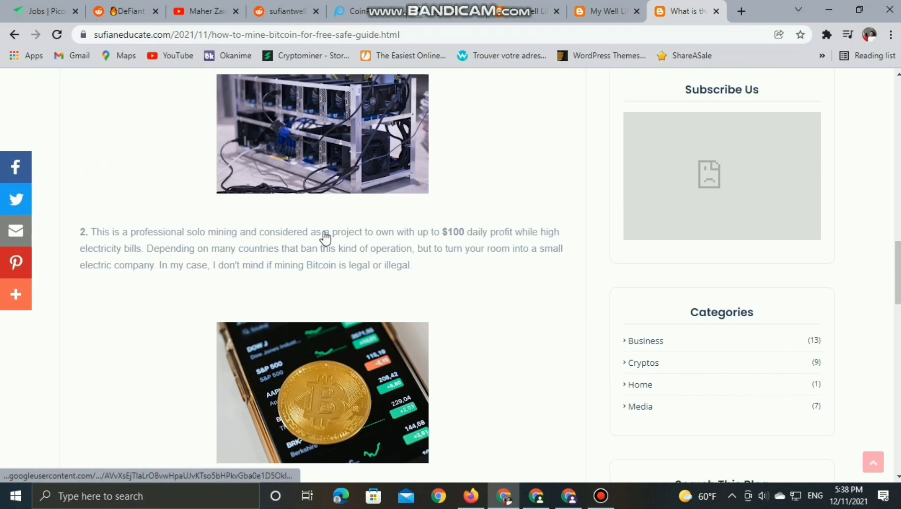
scroll(324, 236, down, 3)
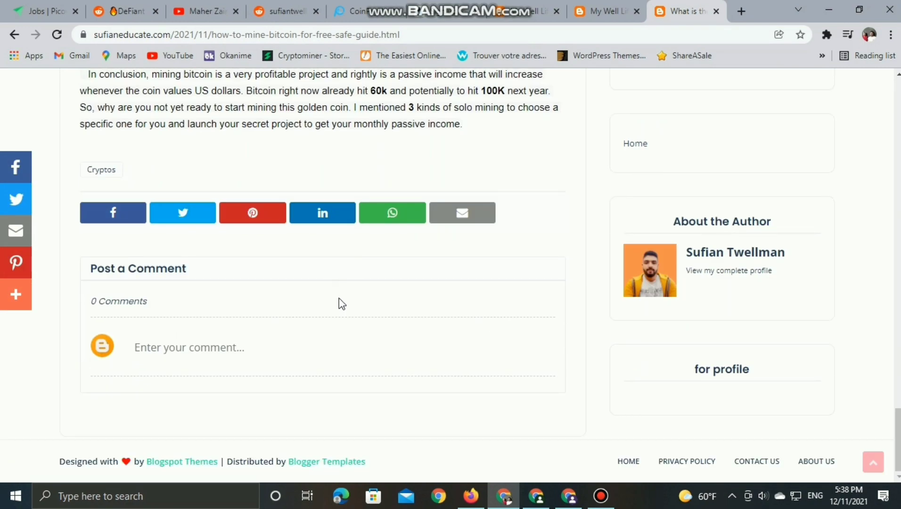
- Switch to the My Well Life dashboard and open its Theme gallery
click(631, 6)
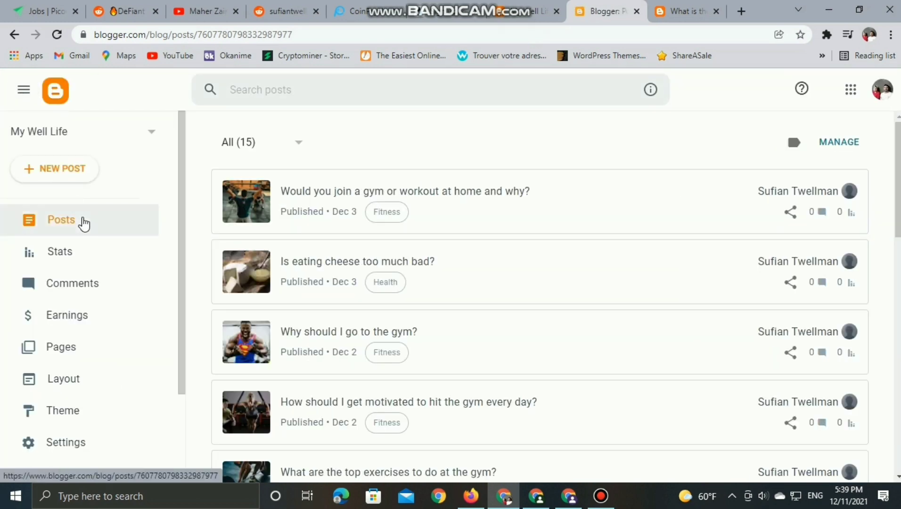
scroll(158, 273, down, 2)
click(66, 348)
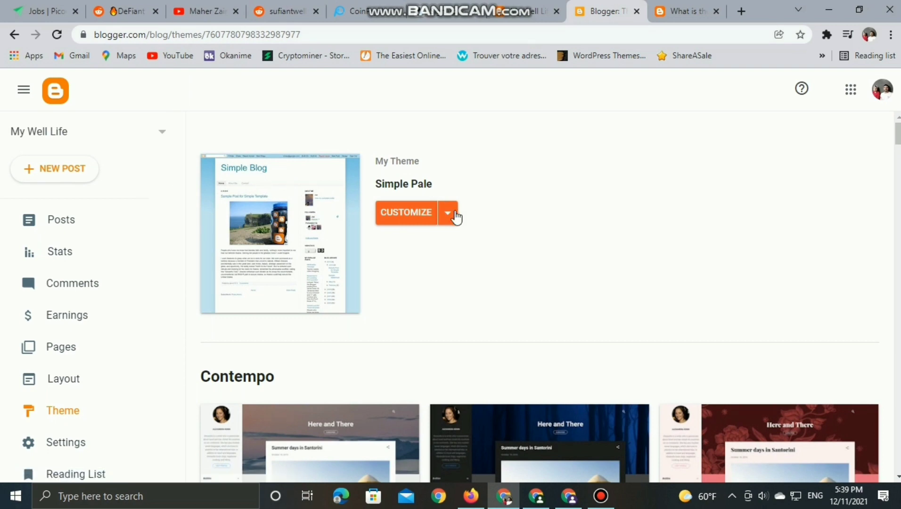
scroll(441, 222, down, 4)
scroll(440, 231, down, 10)
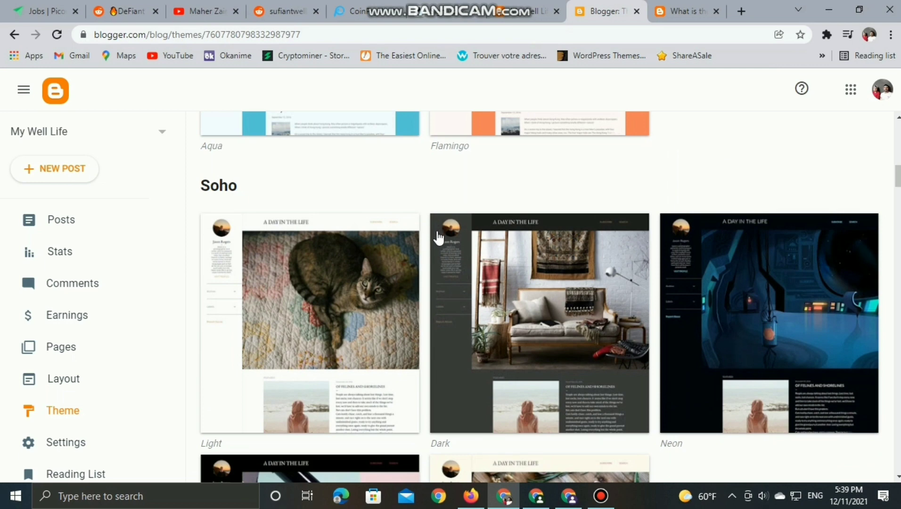
- Try applying the Soho Dark theme and dismiss the backup warning when it fails
click(538, 283)
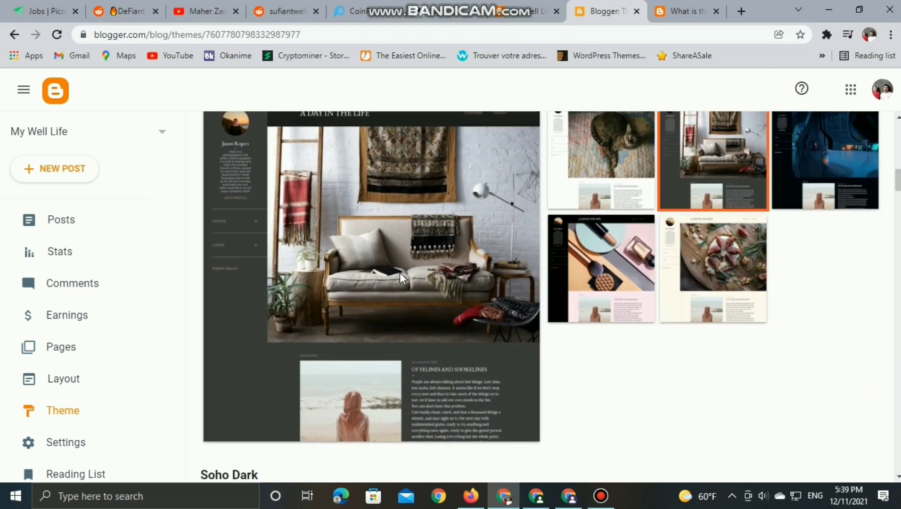
scroll(400, 273, down, 5)
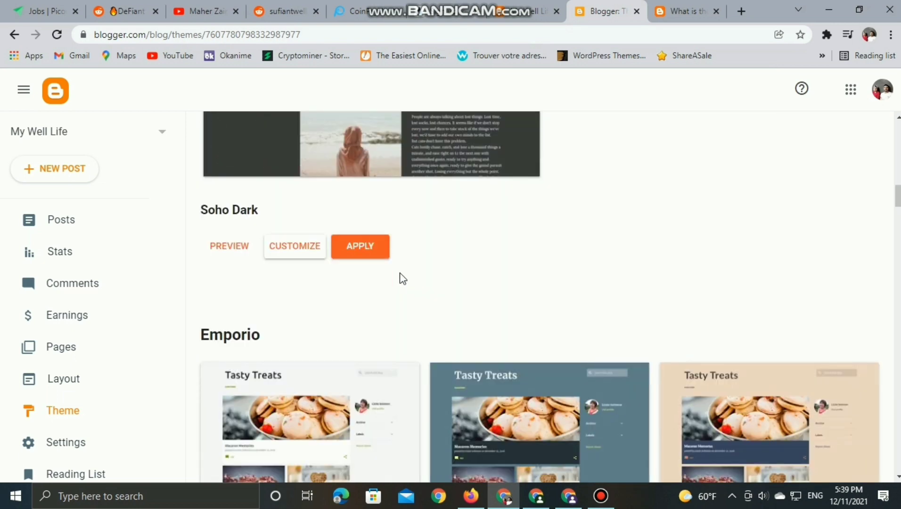
click(361, 252)
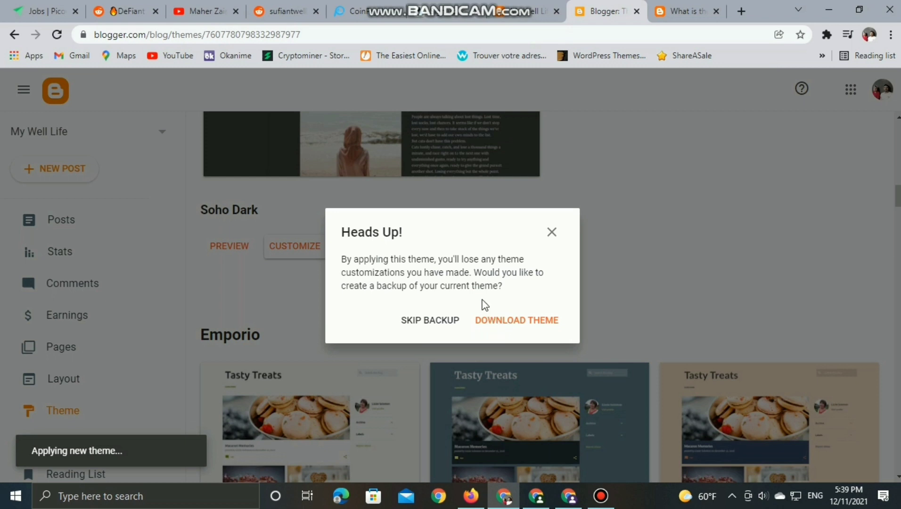
click(543, 234)
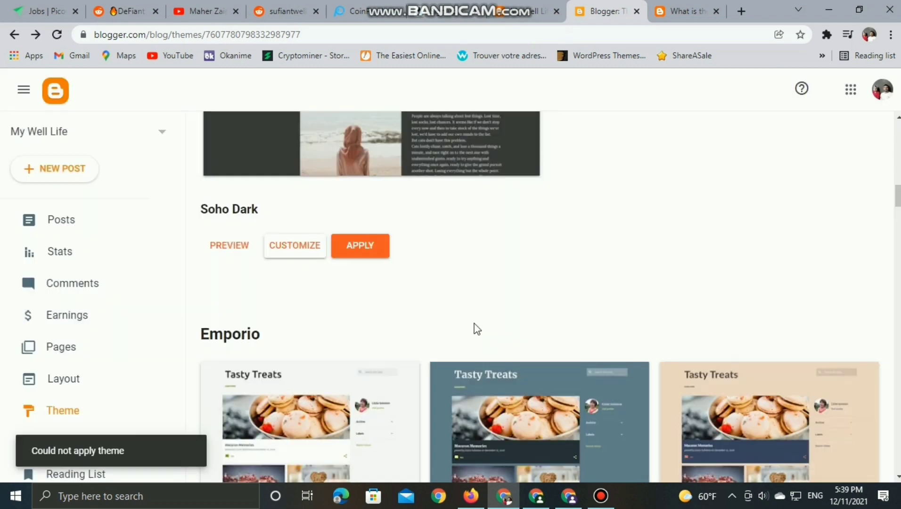
- Bring up the Contempo Dark theme preview instead
scroll(408, 297, up, 10)
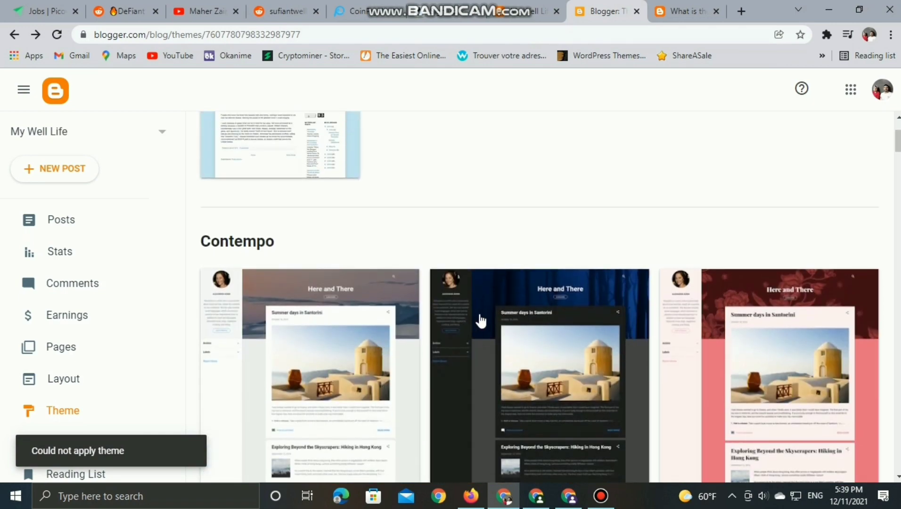
click(481, 321)
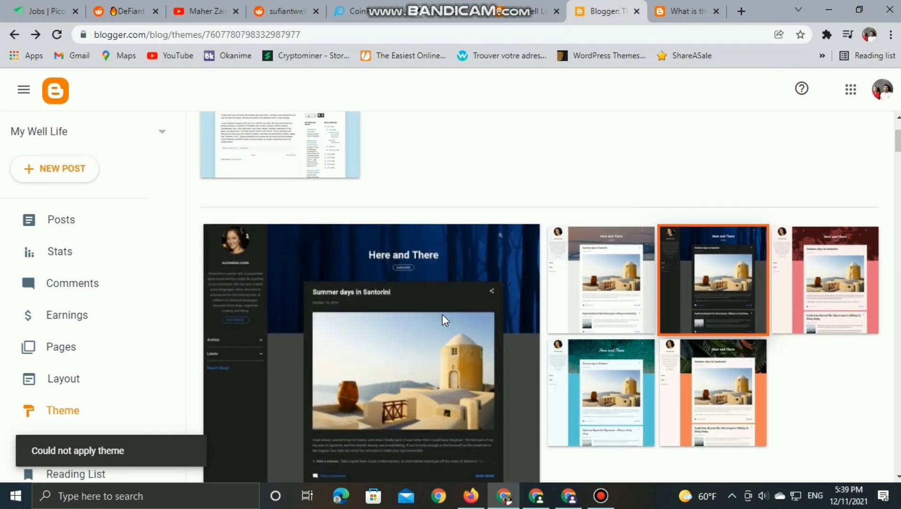
scroll(308, 129, down, 5)
scroll(394, 263, up, 1)
scroll(393, 263, up, 2)
scroll(394, 268, down, 4)
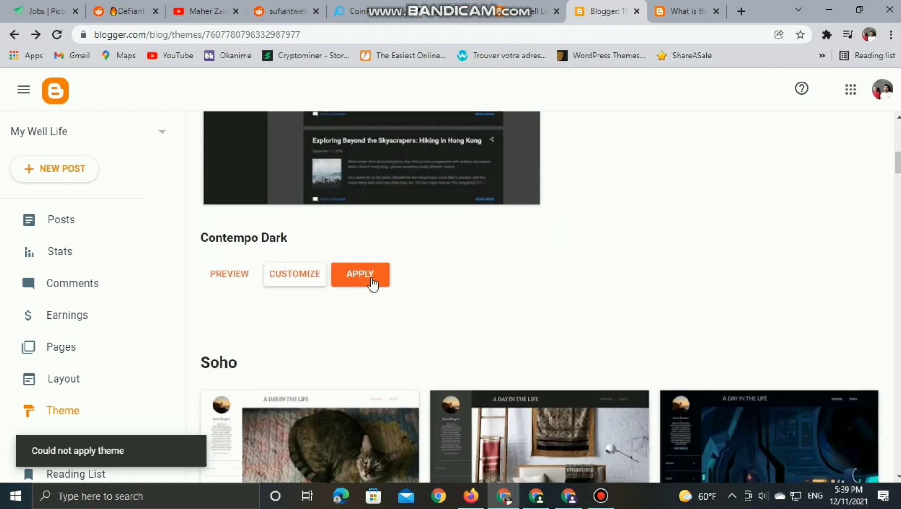
- Customize Contempo Dark, review the blog preview, save it, and return to the Posts list
click(312, 278)
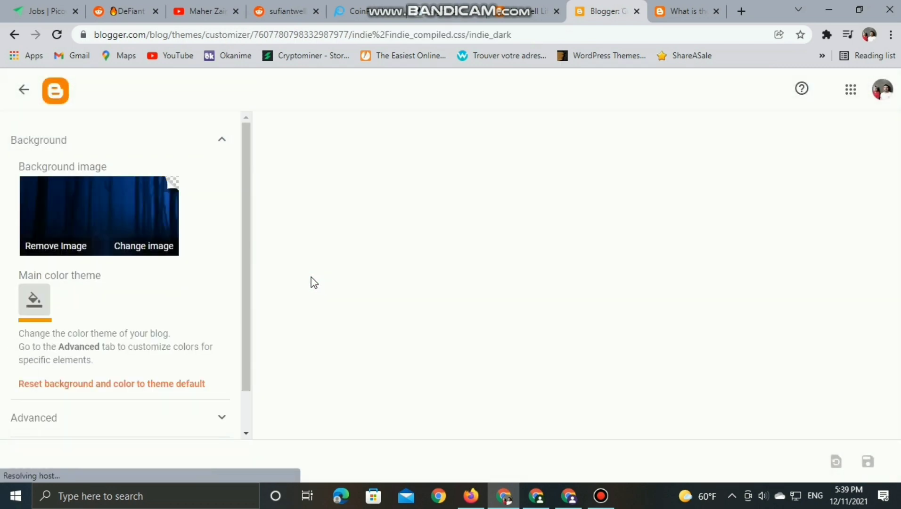
scroll(203, 325, down, 1)
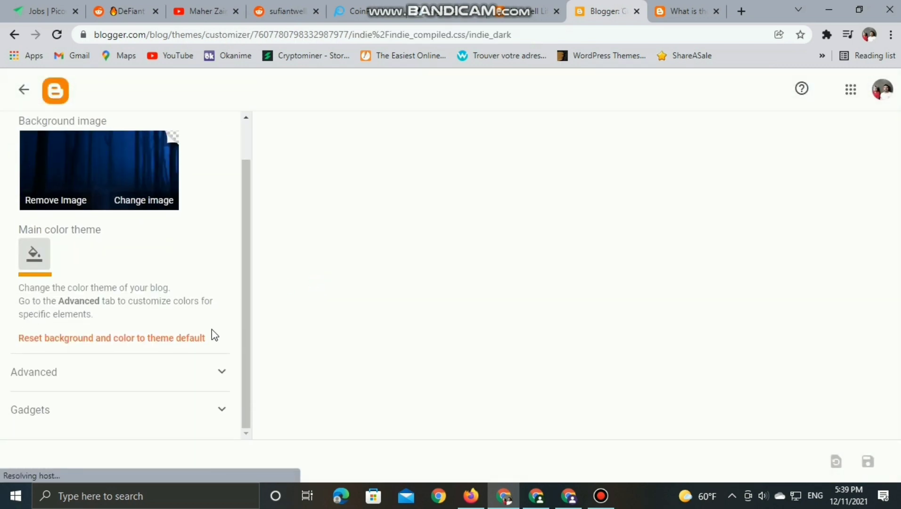
scroll(479, 315, down, 8)
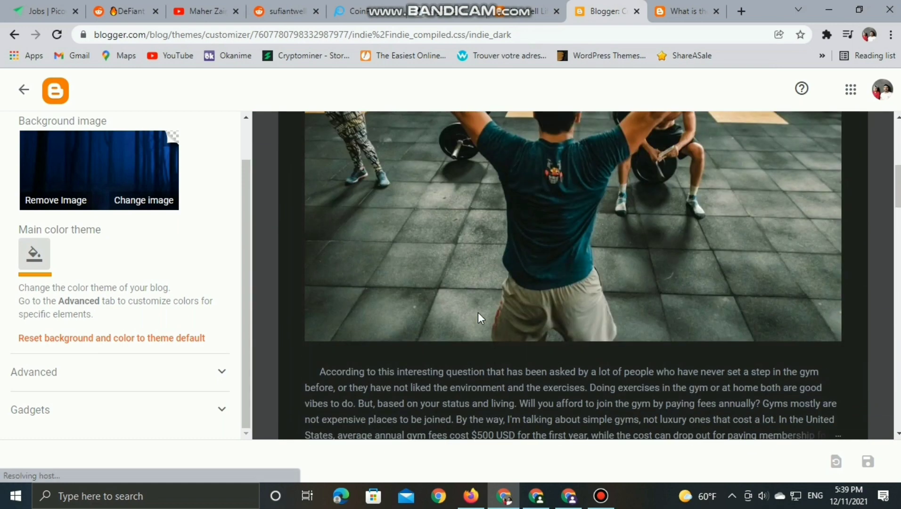
scroll(478, 319, down, 15)
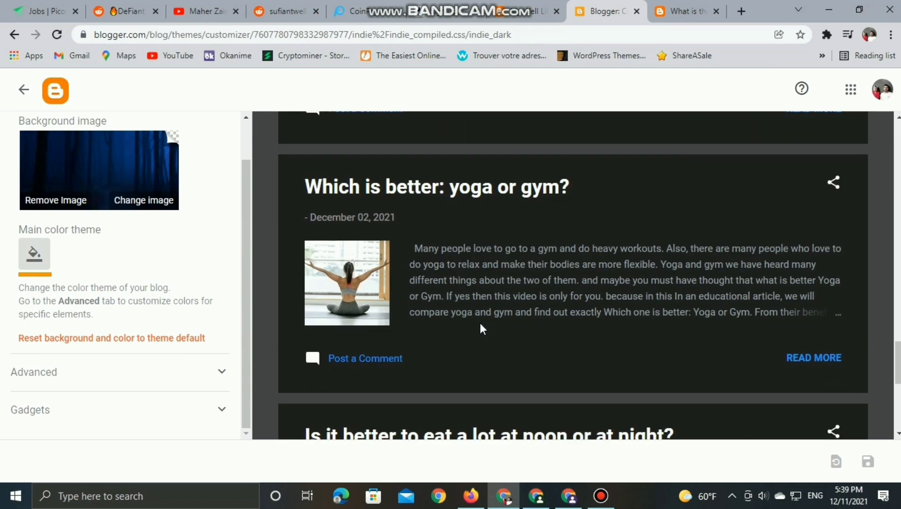
click(865, 462)
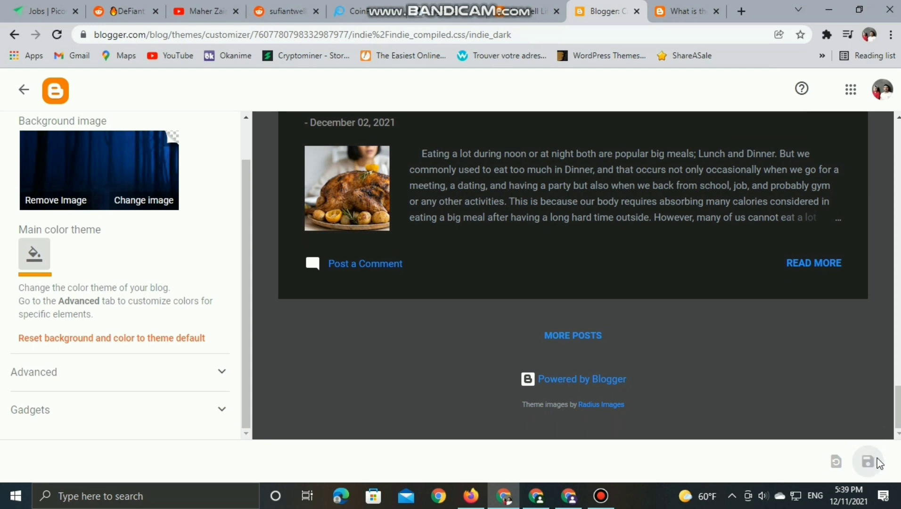
scroll(56, 151, up, 2)
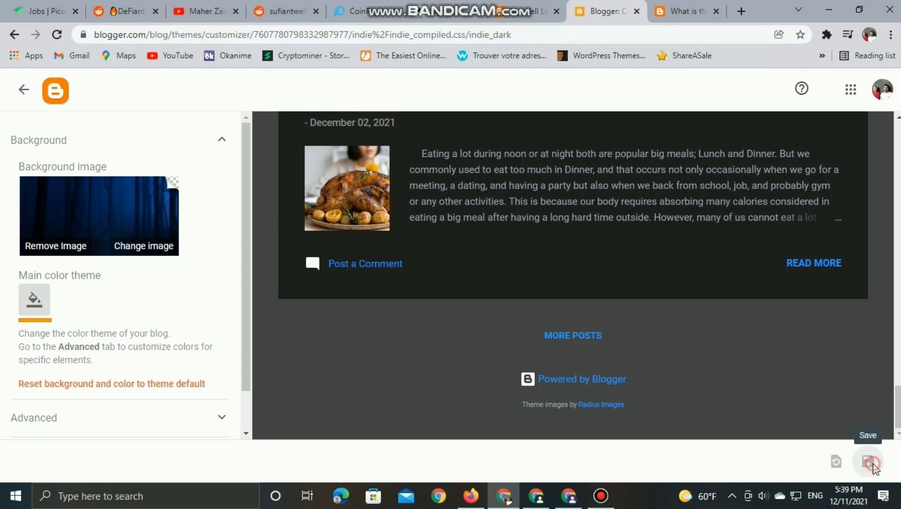
click(55, 94)
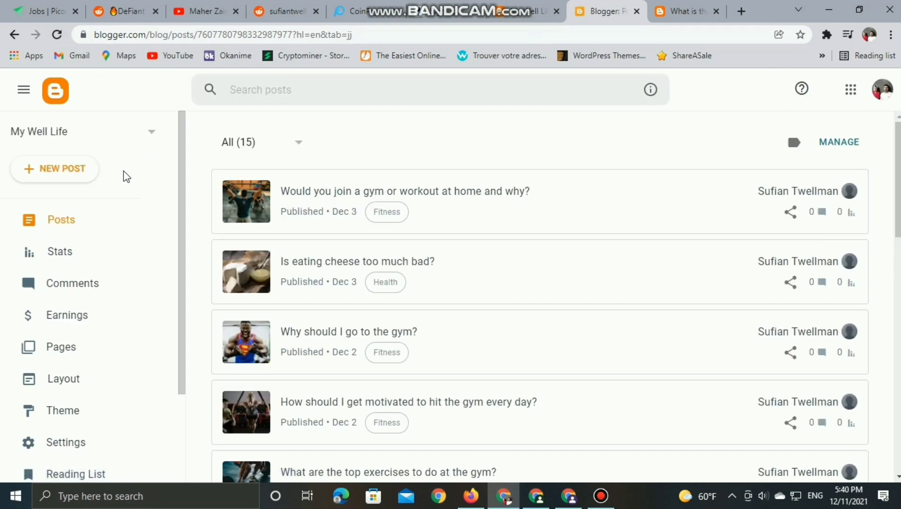
- Open the live My Well Life blog in a new tab, then go back to the Bitcoin post tab
scroll(84, 442, down, 2)
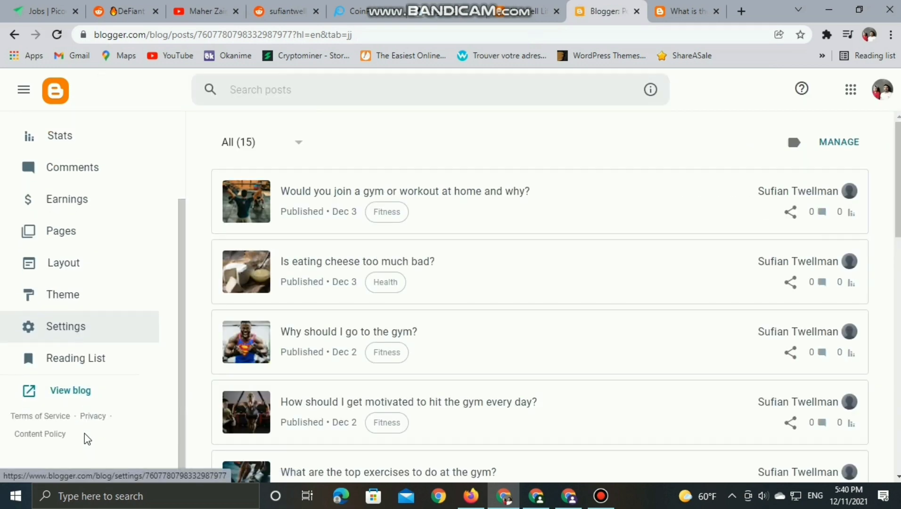
click(79, 395)
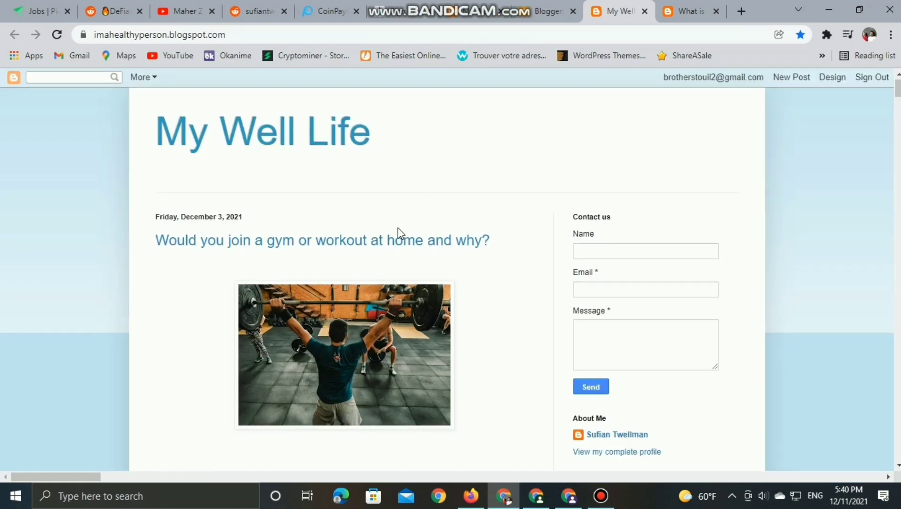
scroll(398, 236, down, 20)
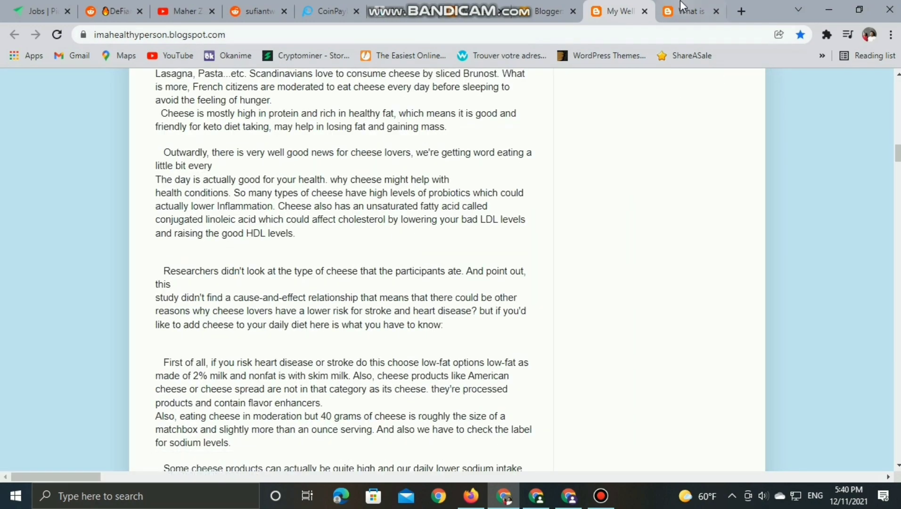
click(680, 2)
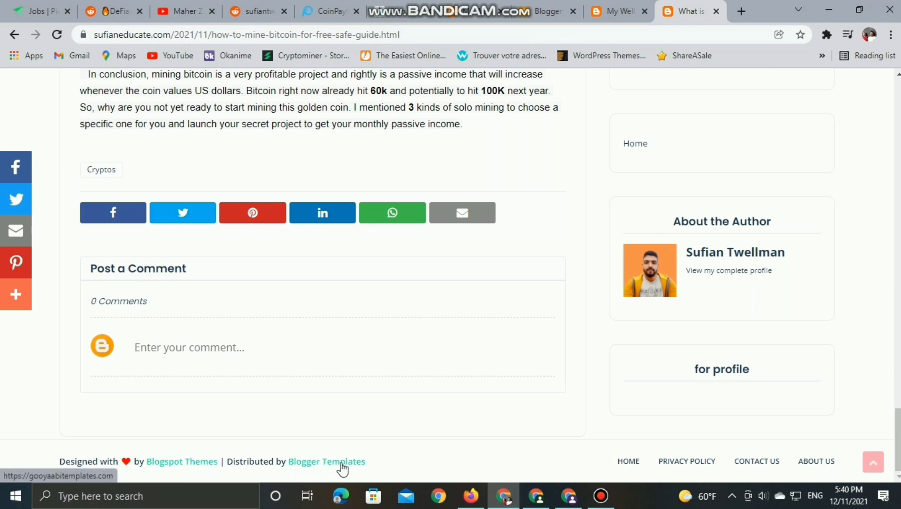
- Follow the footer's Blogspot Themes link to Way2Themes and review the Polar template's details page
click(177, 465)
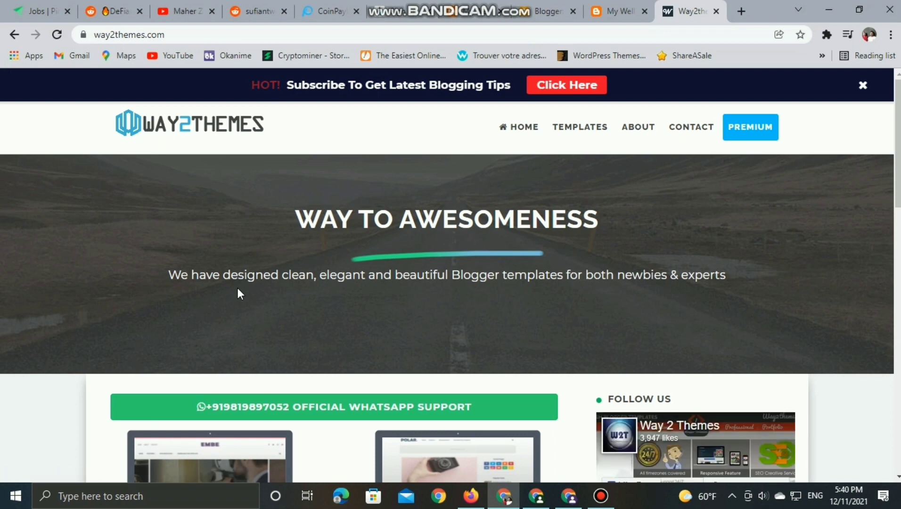
scroll(653, 283, down, 4)
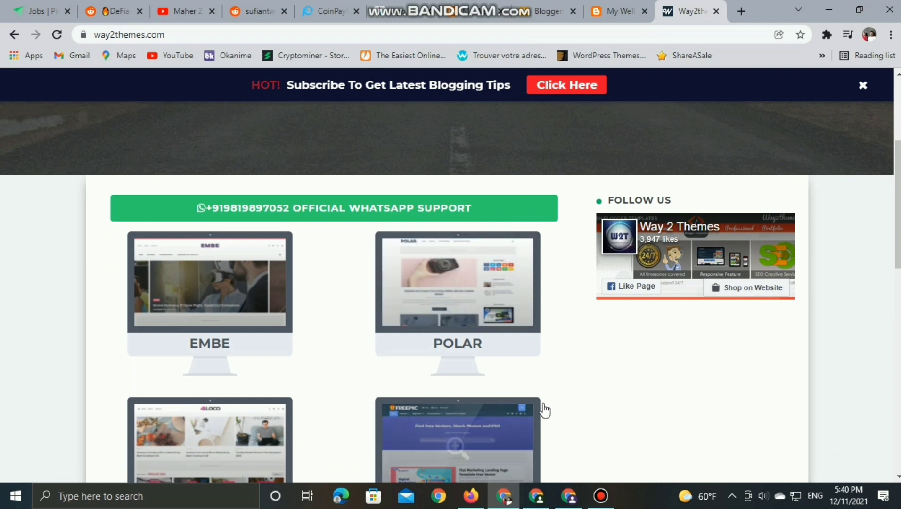
click(501, 307)
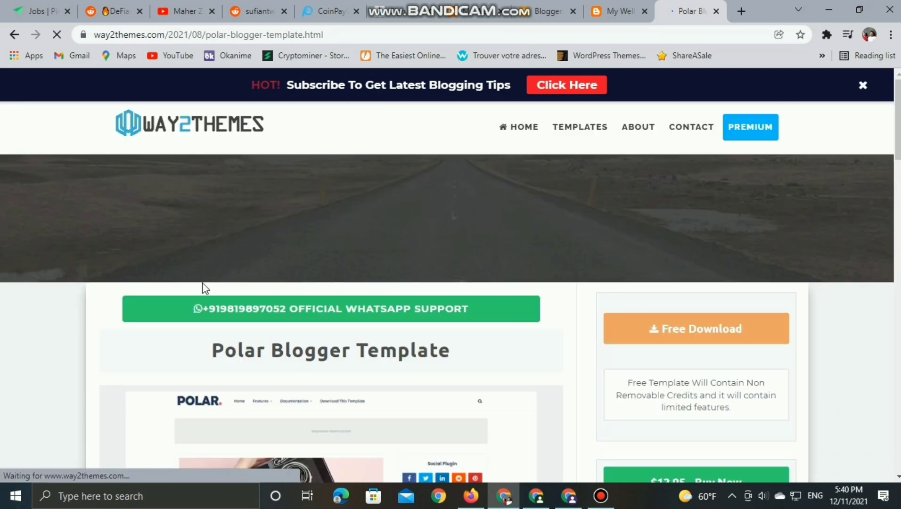
scroll(202, 283, down, 1)
scroll(202, 286, down, 1)
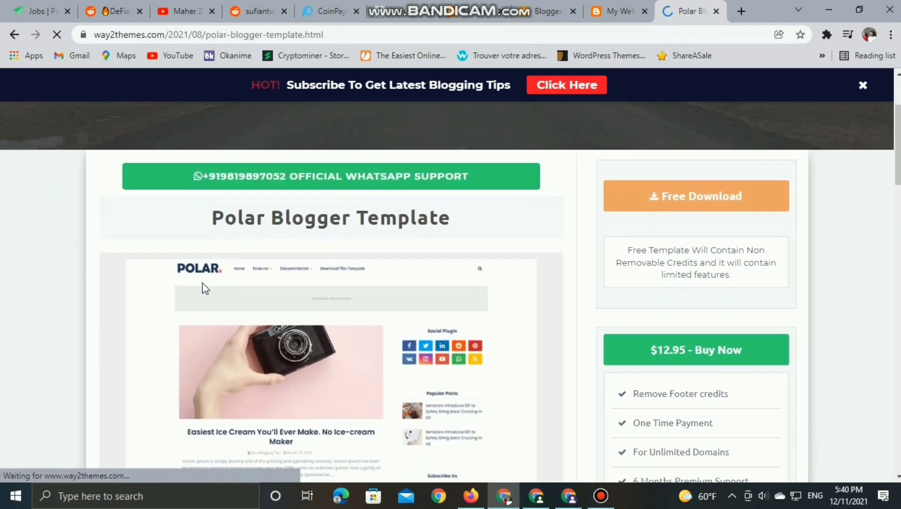
scroll(223, 268, down, 4)
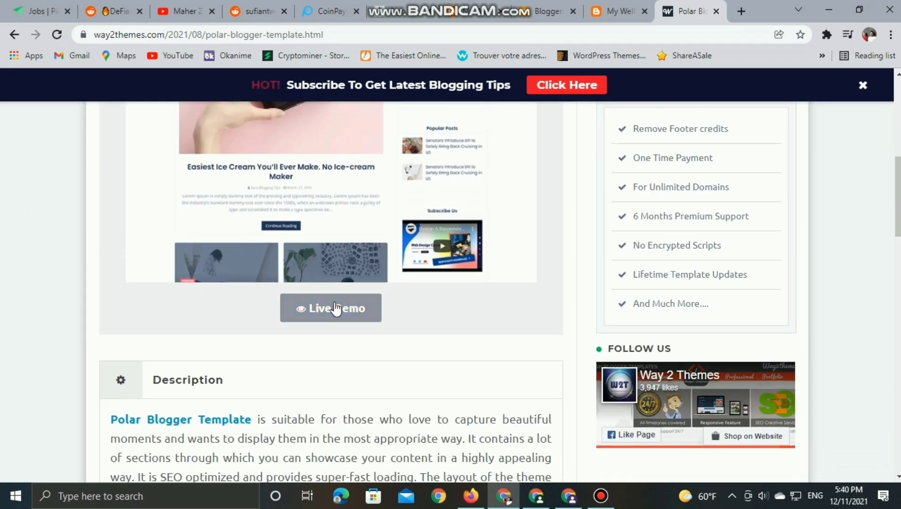
scroll(628, 264, up, 3)
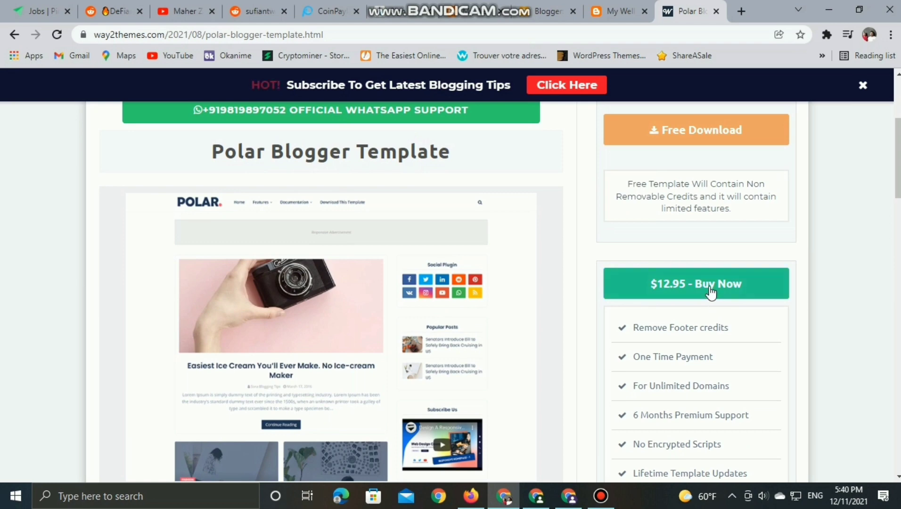
scroll(426, 234, up, 3)
scroll(434, 242, down, 8)
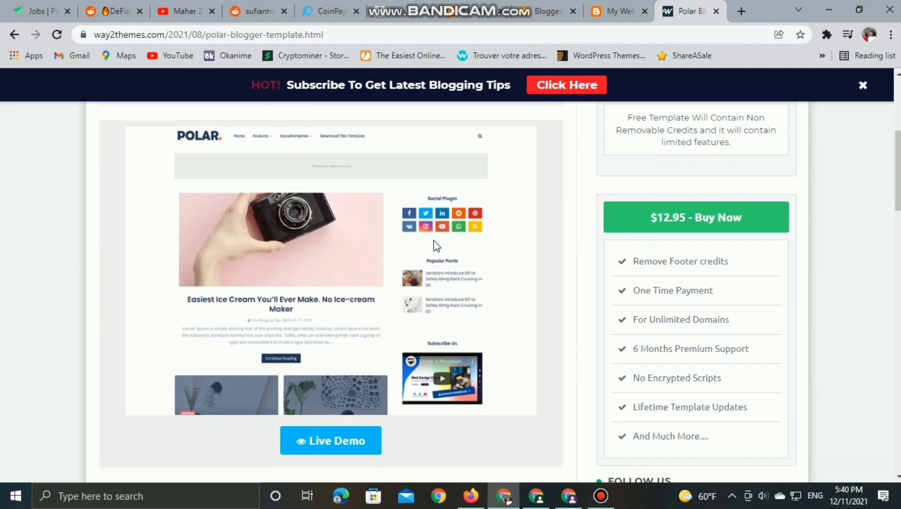
scroll(438, 254, down, 10)
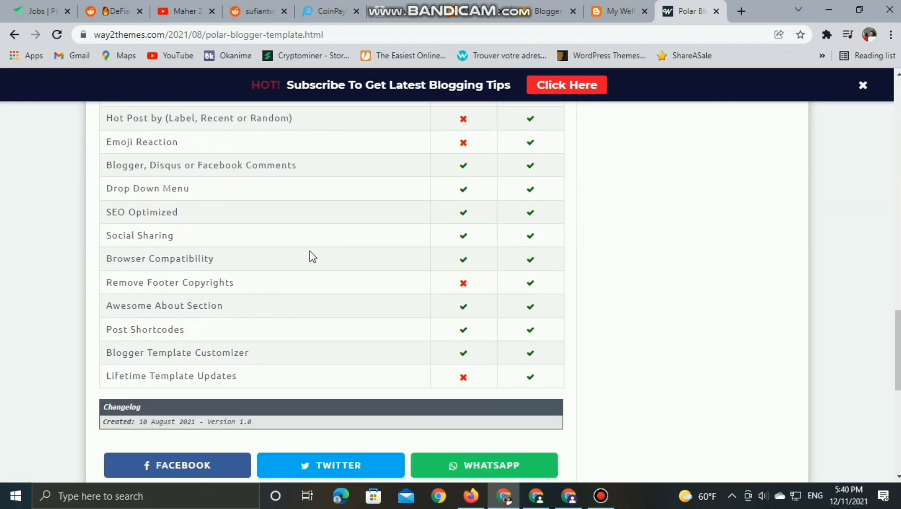
scroll(288, 257, down, 5)
scroll(287, 255, up, 12)
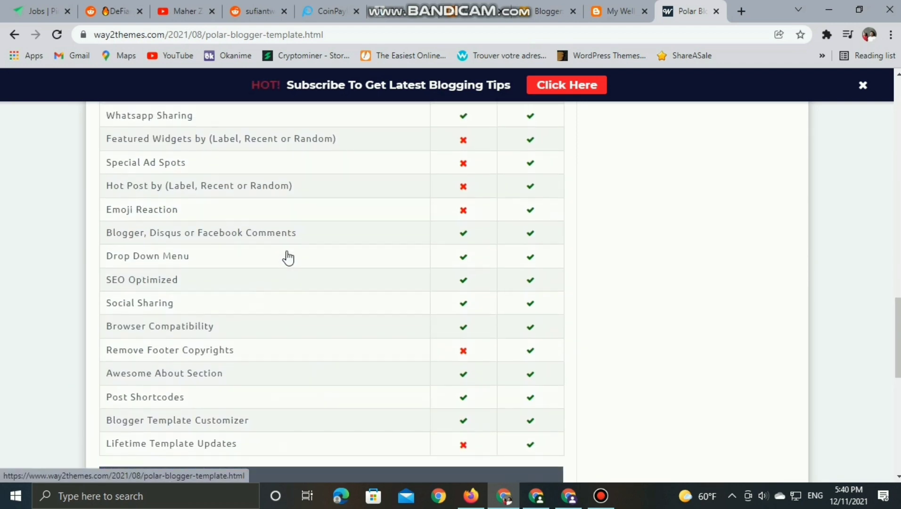
scroll(288, 257, up, 10)
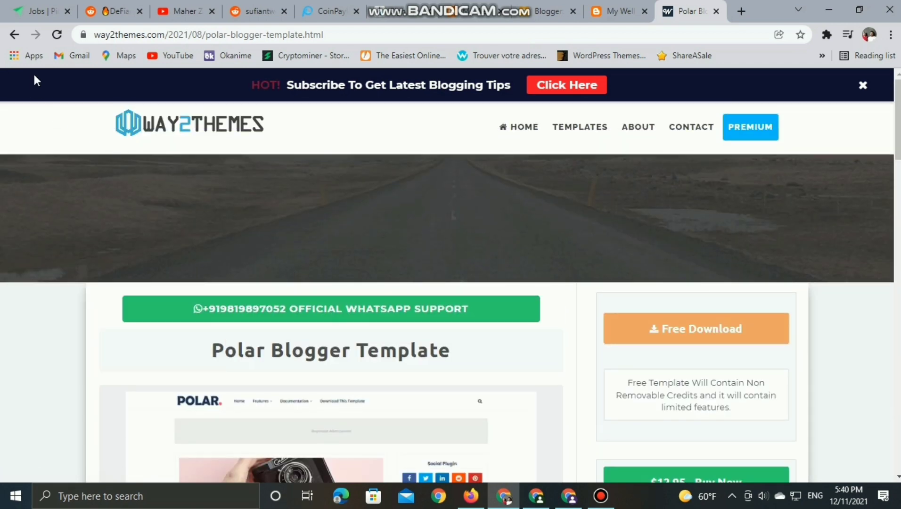
- Return to the Way2Themes template gallery with the Melina design in view
click(14, 36)
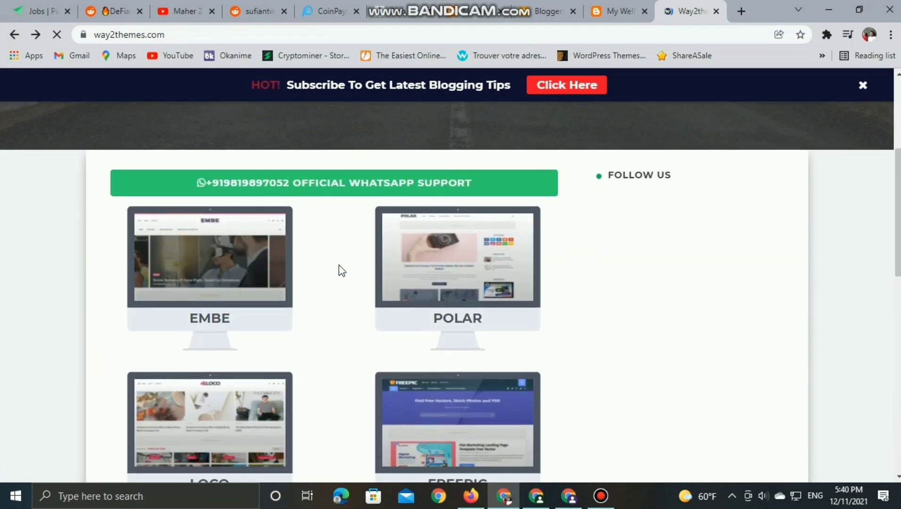
scroll(339, 265, down, 5)
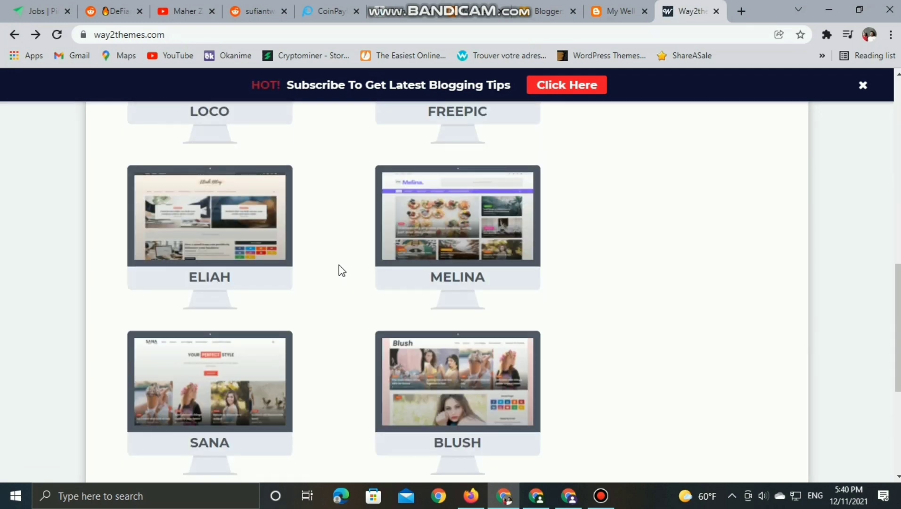
scroll(340, 266, down, 5)
scroll(306, 271, up, 6)
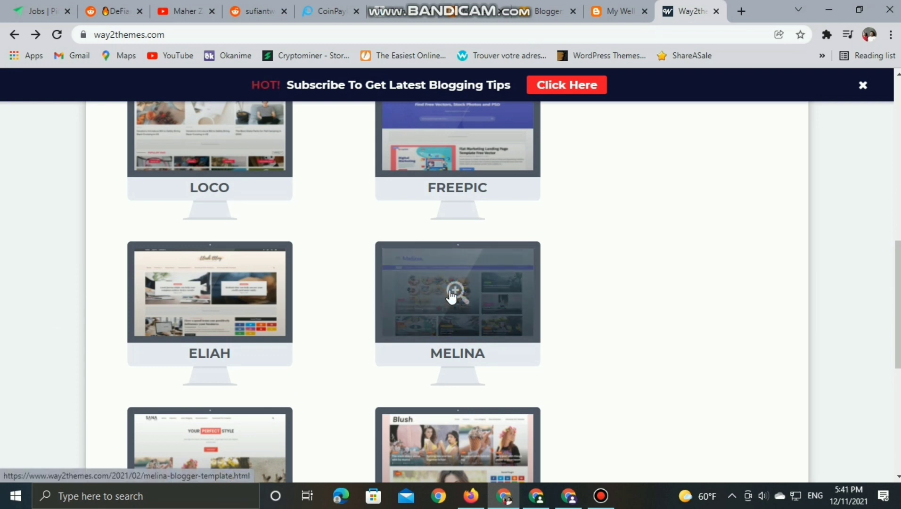
- Open the Melina template's details page and scroll through its features
click(431, 319)
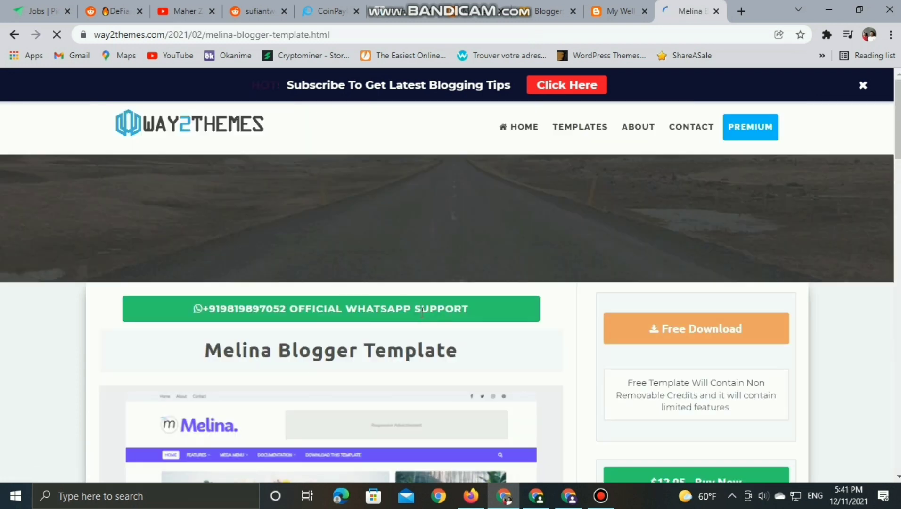
scroll(421, 312, down, 1)
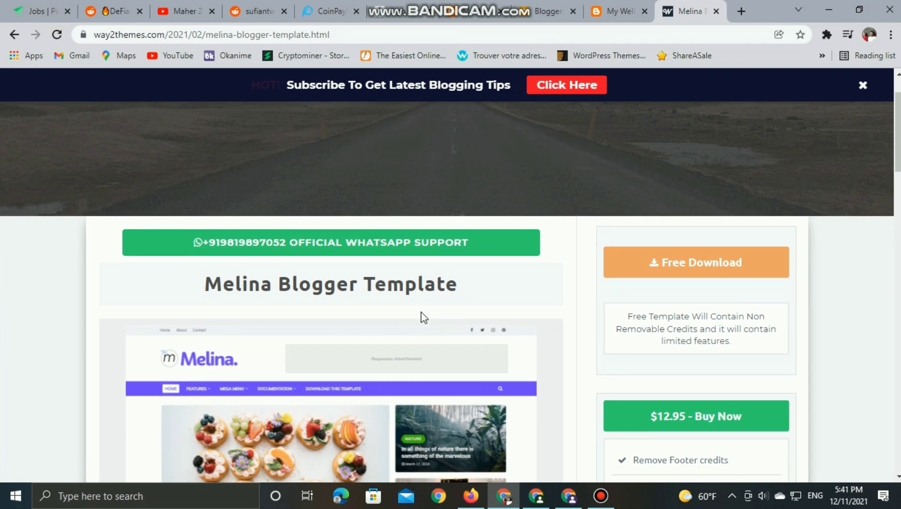
scroll(421, 312, down, 1)
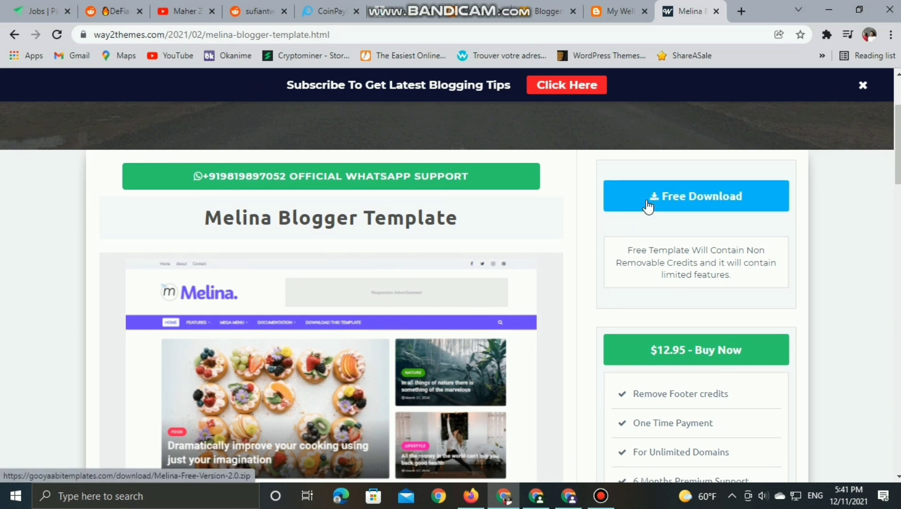
scroll(677, 293, down, 15)
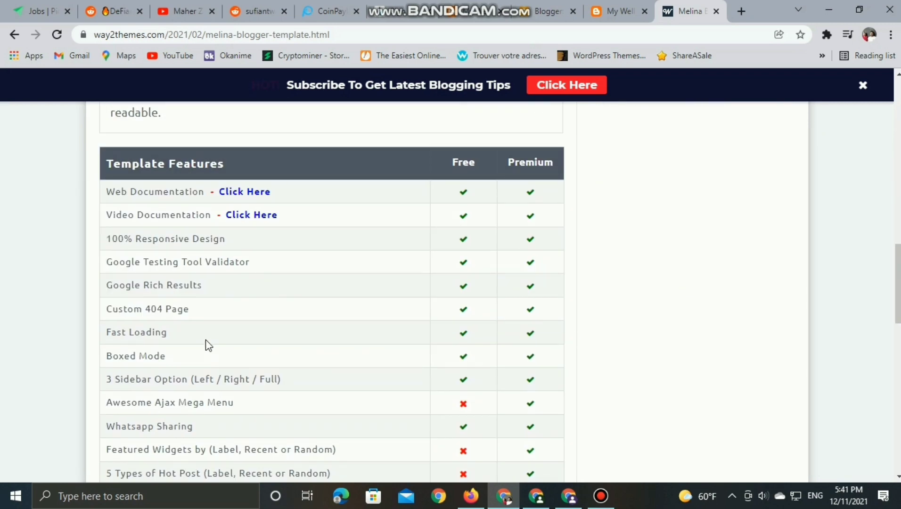
scroll(207, 345, down, 11)
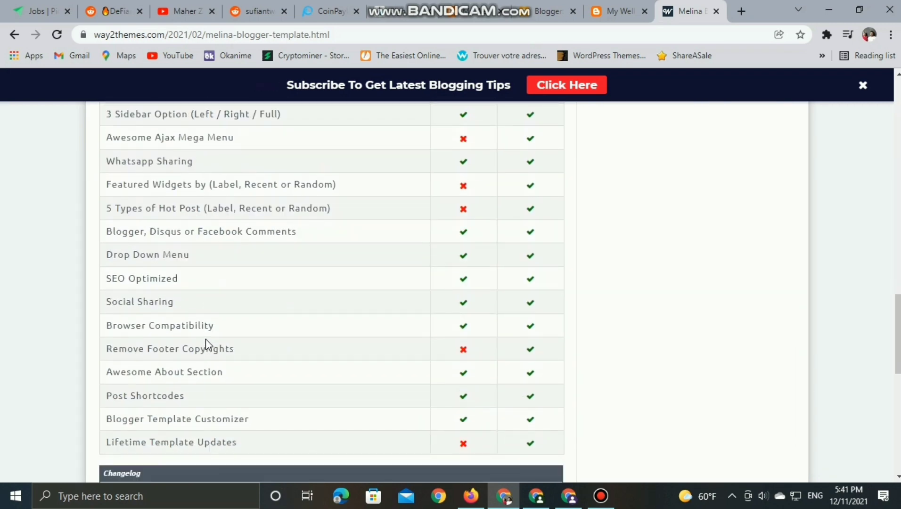
scroll(551, 396, down, 3)
scroll(546, 392, up, 20)
scroll(457, 296, up, 5)
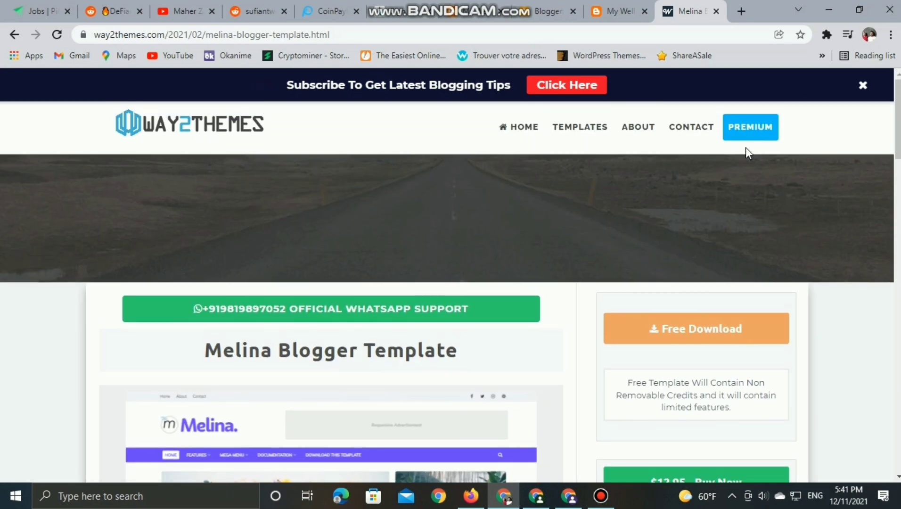
scroll(736, 227, down, 3)
- Download the free Melina template zip and open it from the downloads bar
click(670, 202)
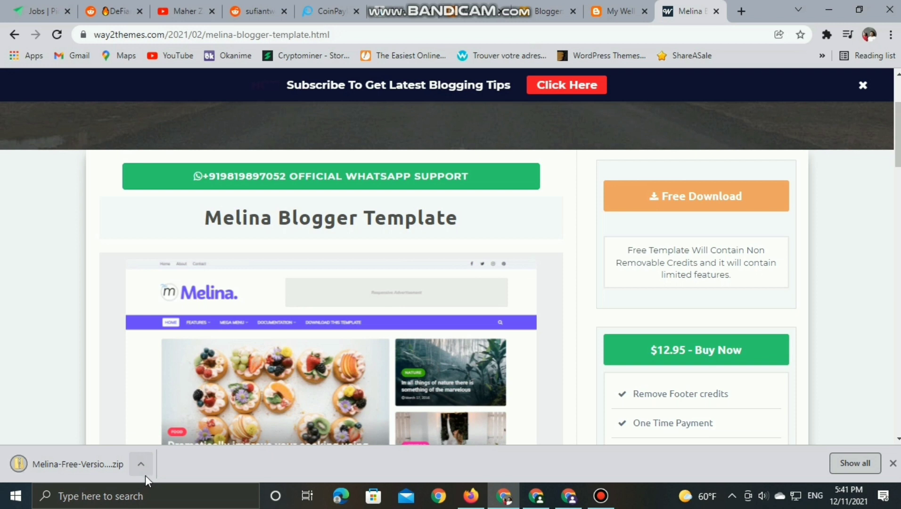
click(144, 468)
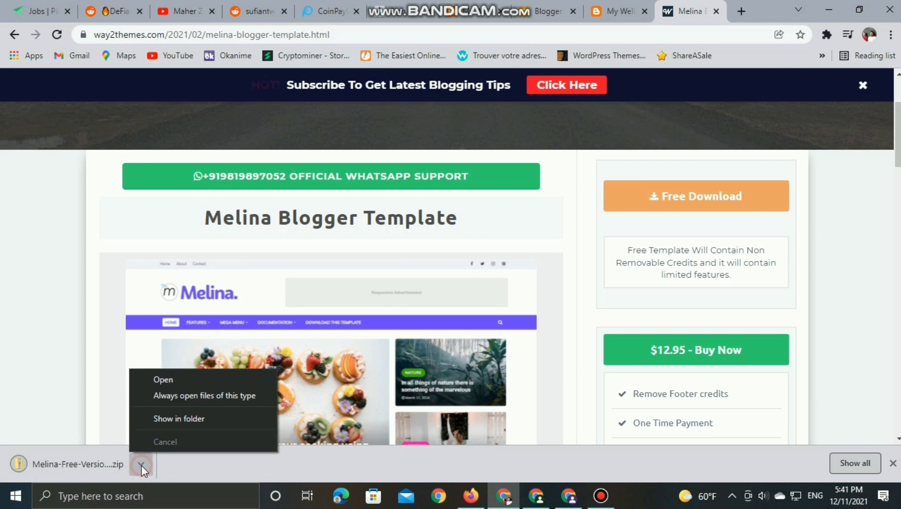
click(172, 384)
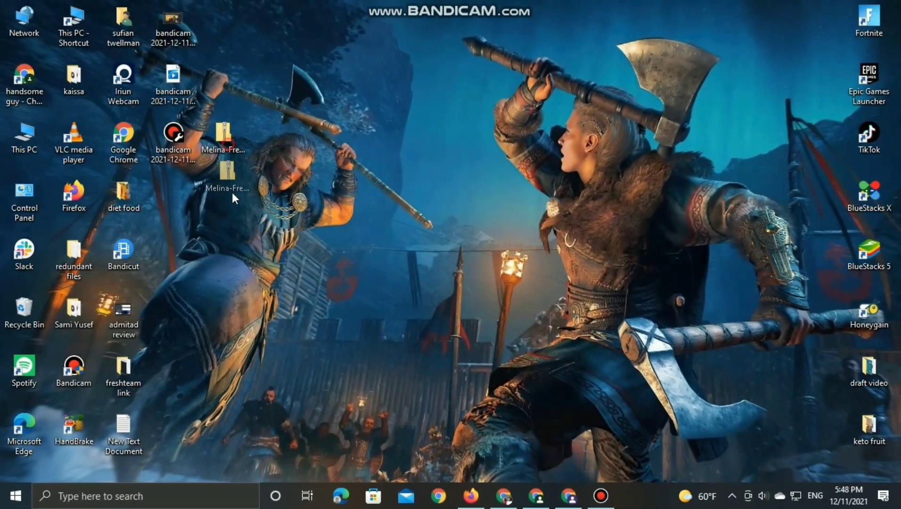
- Copy the Melina Free Version 2.0 XML from the zip onto the desktop
drag(226, 141, 248, 232)
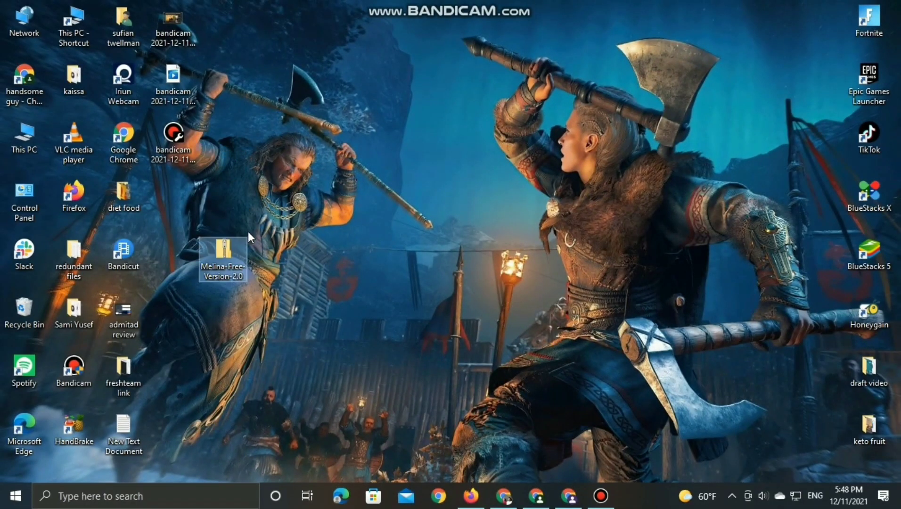
double_click(226, 256)
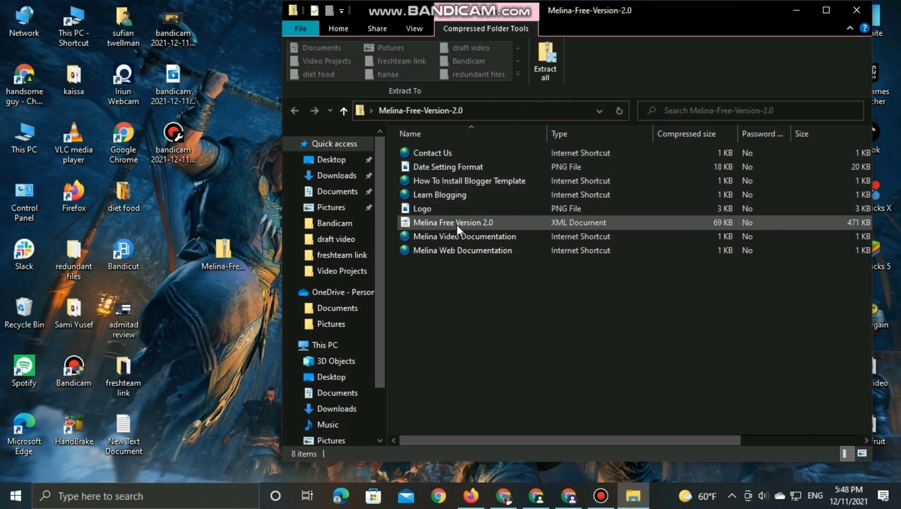
drag(466, 224, 237, 348)
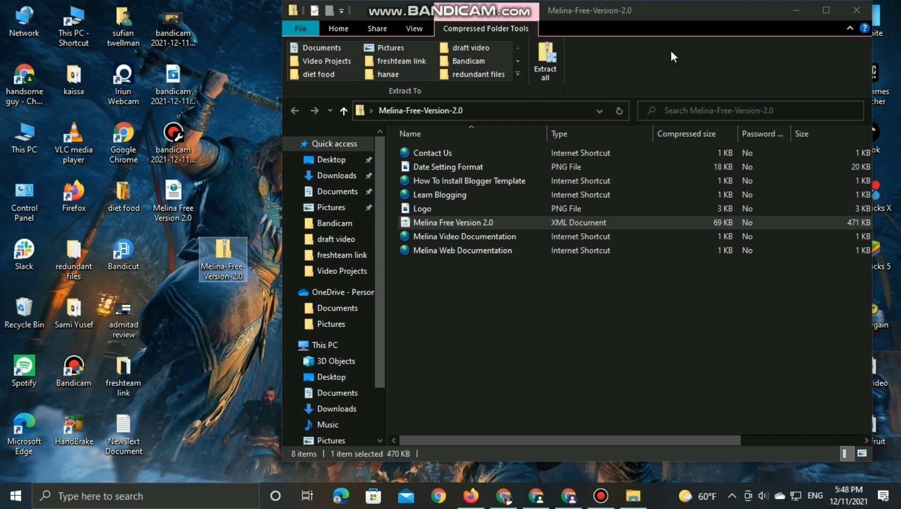
click(845, 12)
- Return to Blogger's Theme page and bring up the theme backup and restore options
click(504, 498)
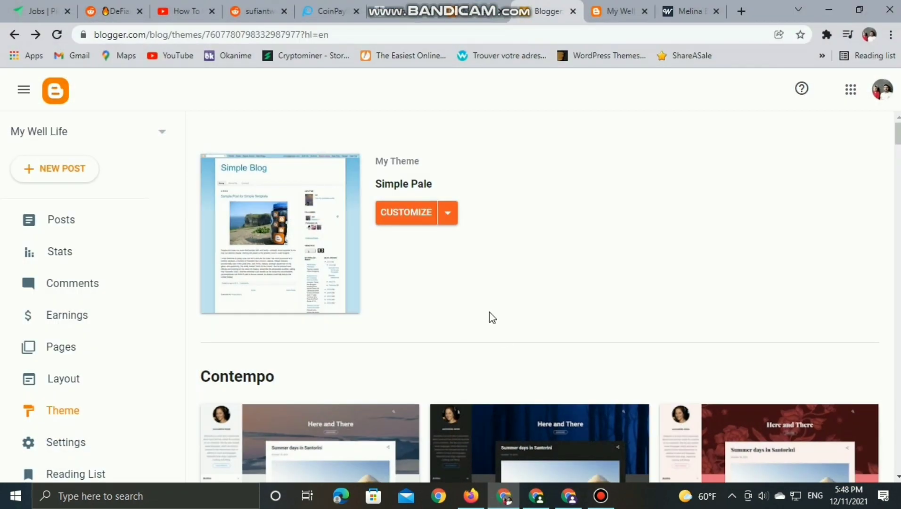
scroll(145, 362, down, 3)
click(65, 301)
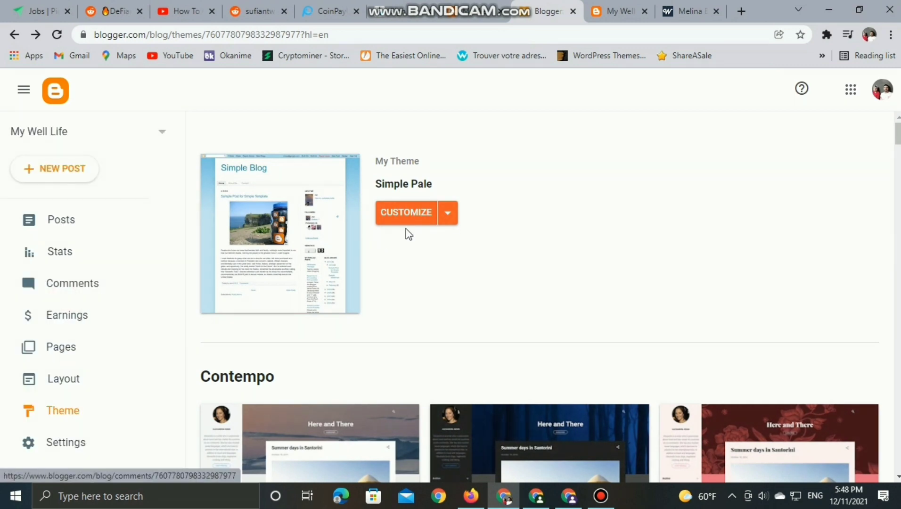
click(452, 216)
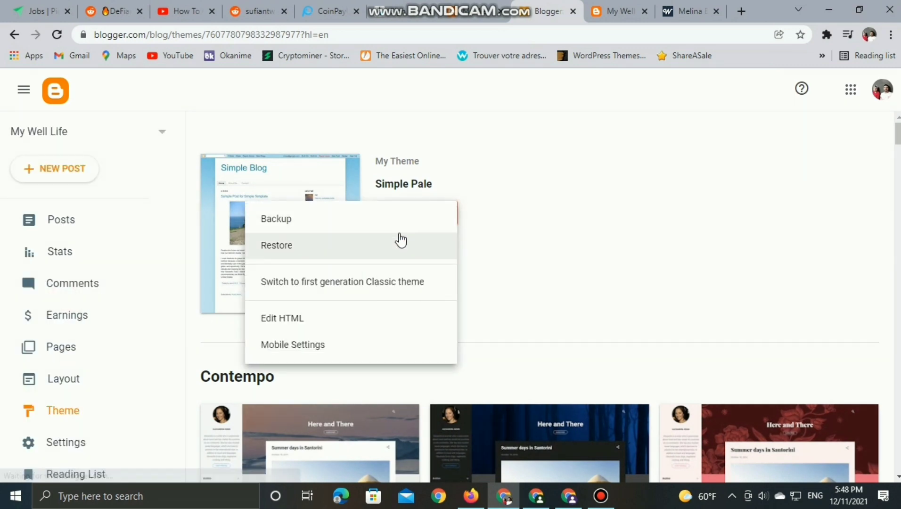
- Use Restore to upload the Melina Free Version 2.0 file from the Desktop
click(335, 250)
click(543, 316)
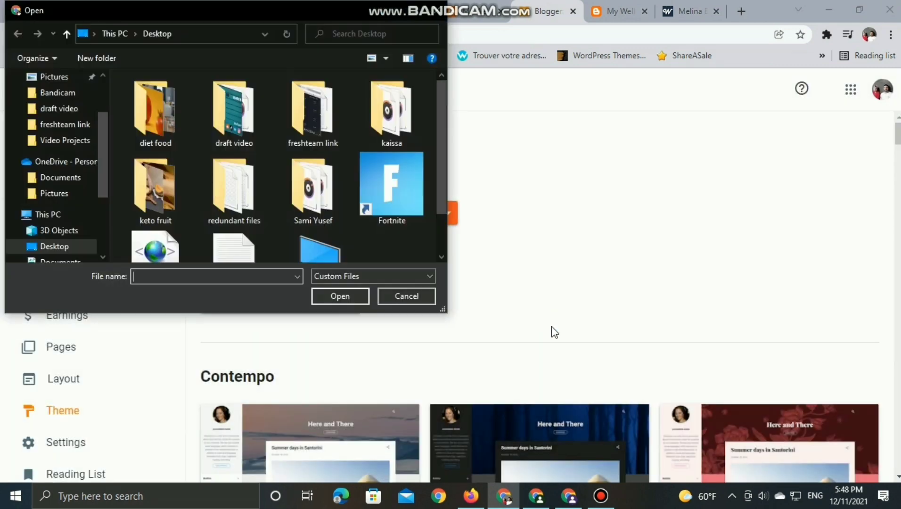
scroll(233, 205, down, 1)
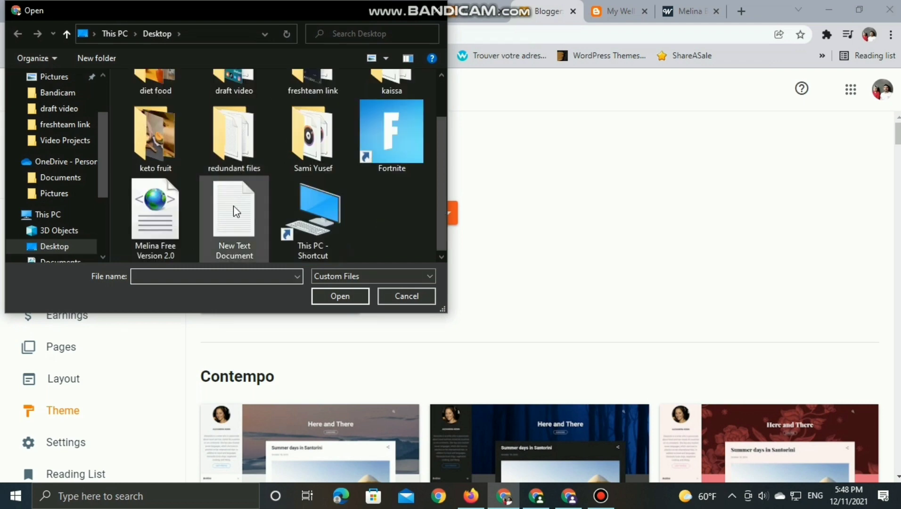
click(151, 237)
click(337, 296)
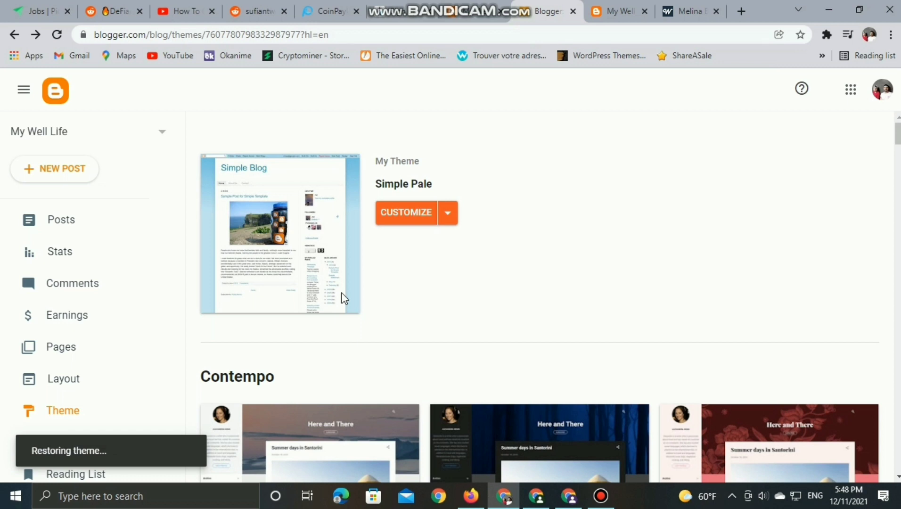
- Wait for the 'Restored theme' notice, then view the live blog in its new Melina design
scroll(37, 419, down, 3)
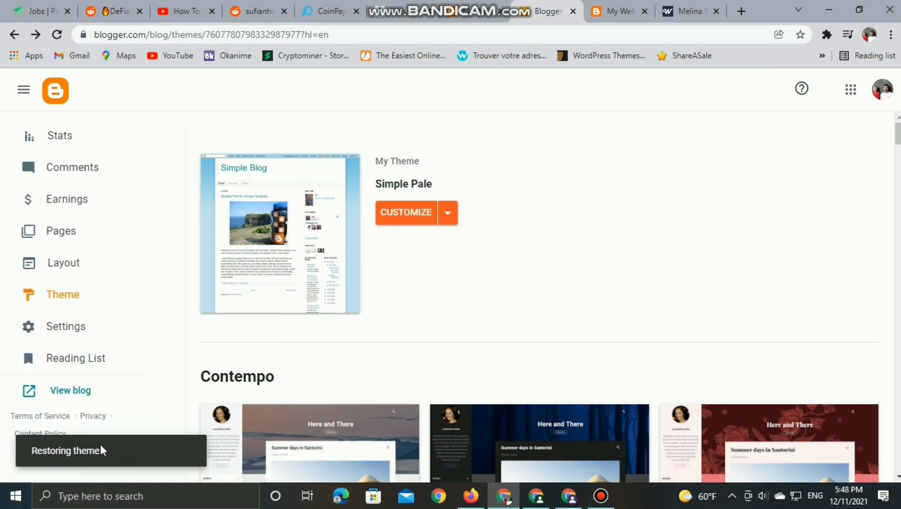
scroll(629, 444, down, 4)
scroll(629, 444, down, 7)
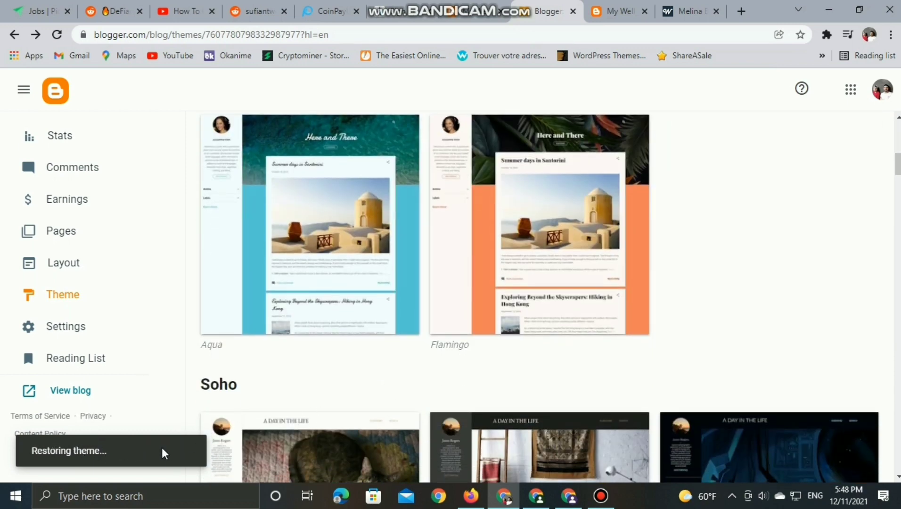
scroll(471, 438, down, 20)
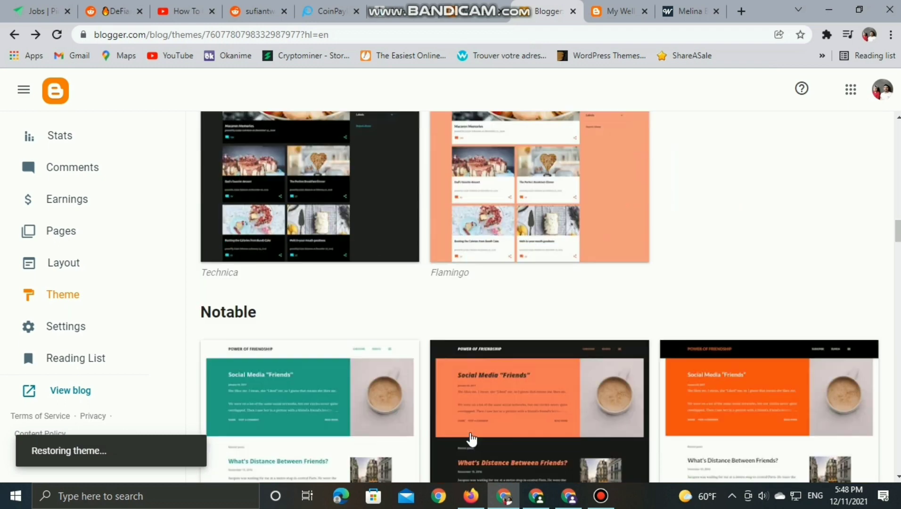
scroll(470, 436, down, 13)
scroll(469, 436, down, 7)
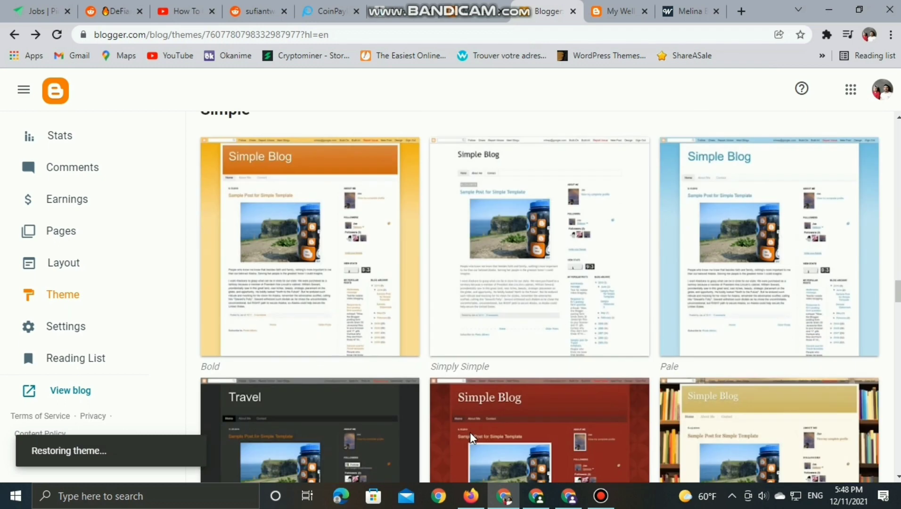
scroll(469, 432, down, 2)
scroll(94, 348, up, 3)
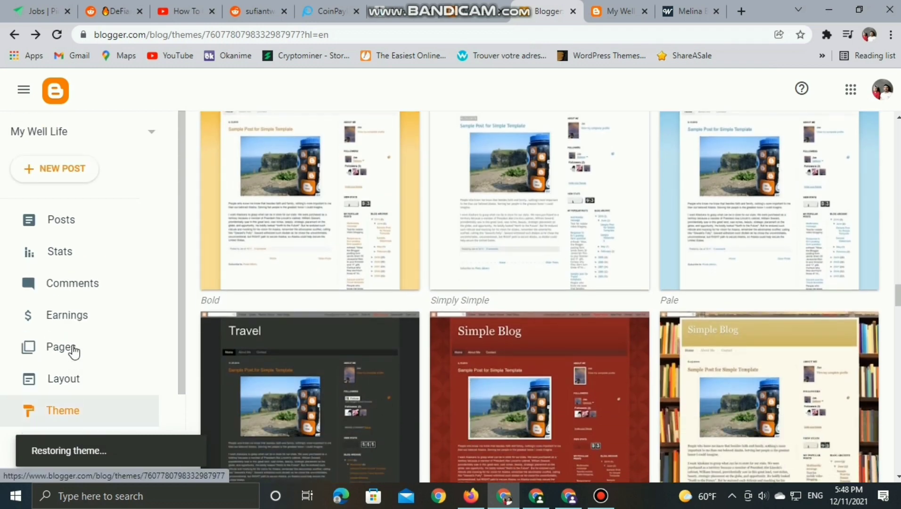
scroll(419, 384, down, 10)
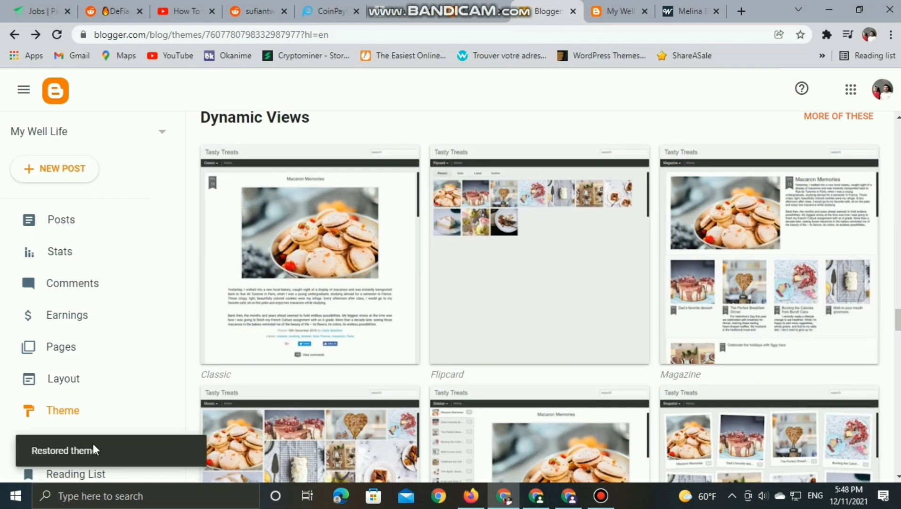
scroll(619, 438, down, 5)
scroll(619, 438, up, 5)
scroll(539, 297, up, 10)
scroll(51, 431, down, 3)
click(73, 395)
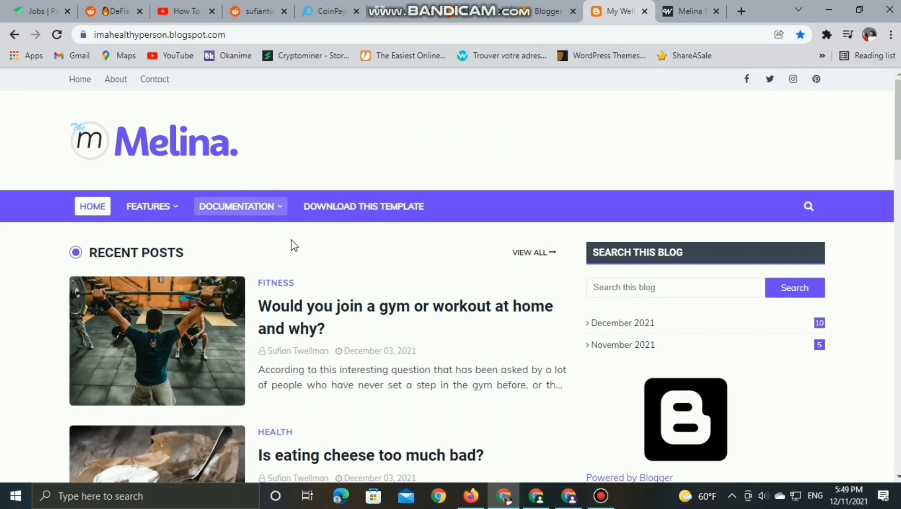
scroll(335, 347, down, 6)
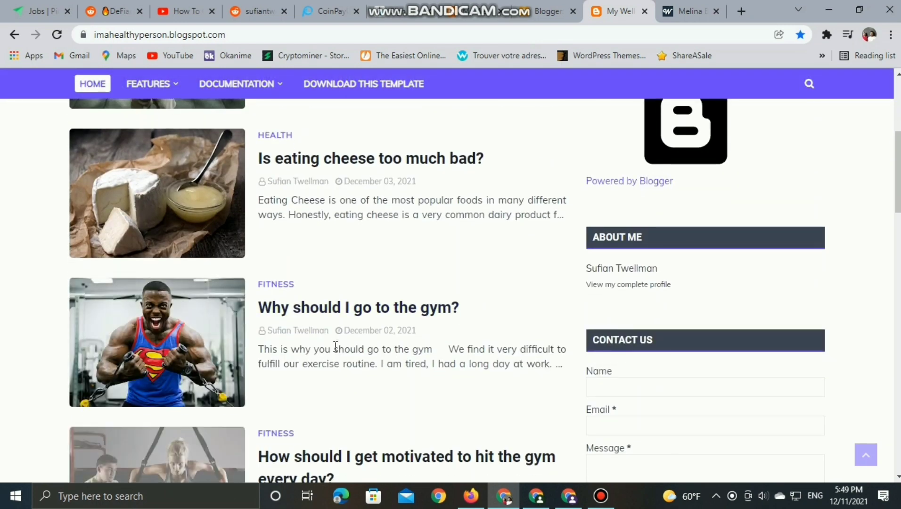
scroll(339, 343, down, 6)
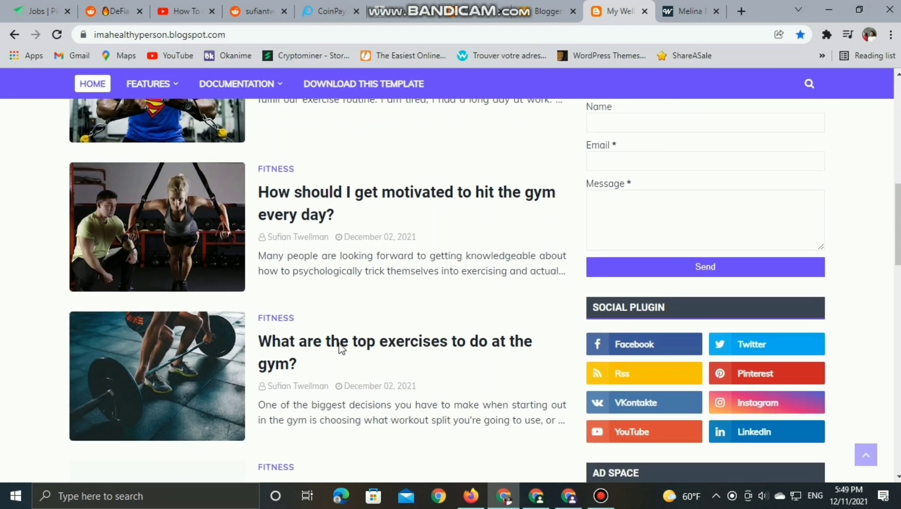
scroll(341, 349, down, 3)
scroll(341, 347, down, 4)
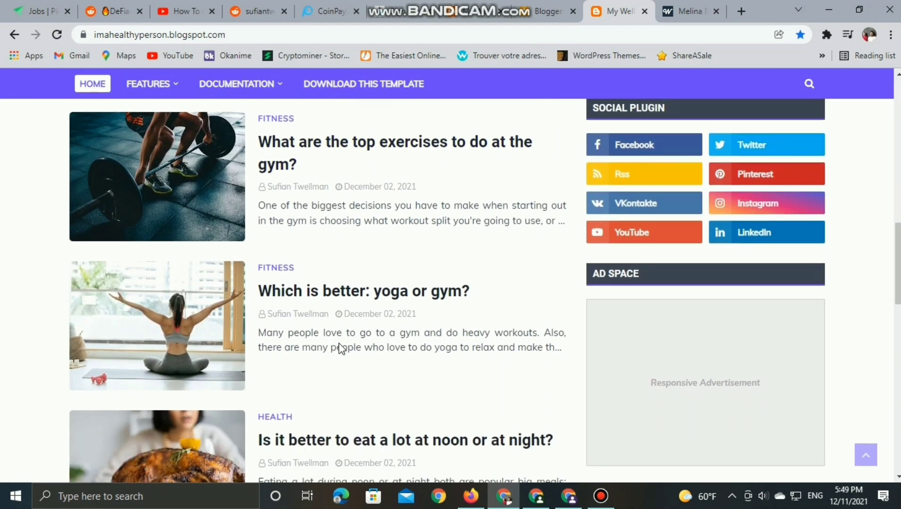
scroll(649, 267, down, 3)
scroll(652, 343, down, 1)
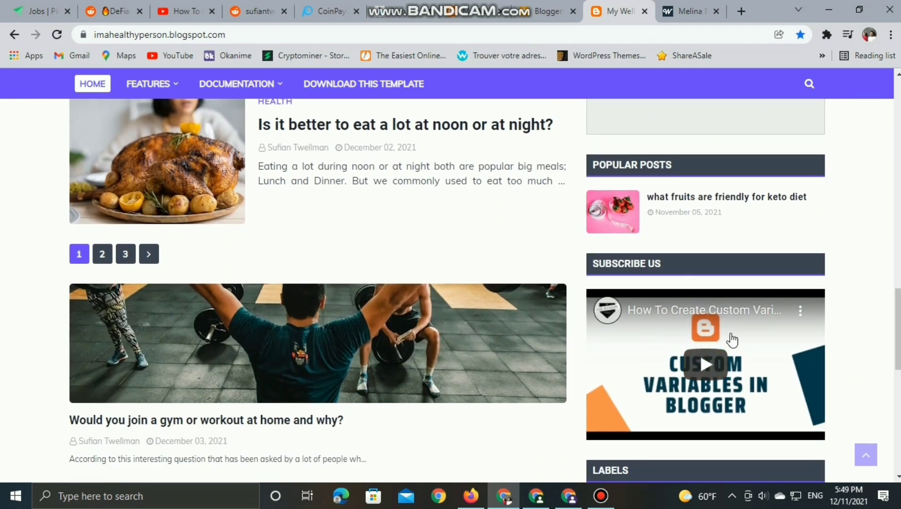
scroll(647, 260, down, 2)
scroll(601, 339, down, 1)
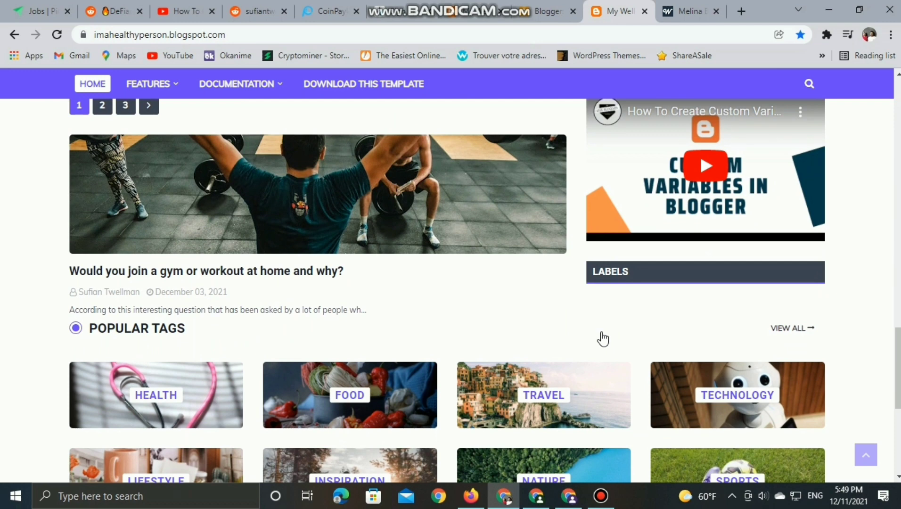
scroll(210, 325, down, 5)
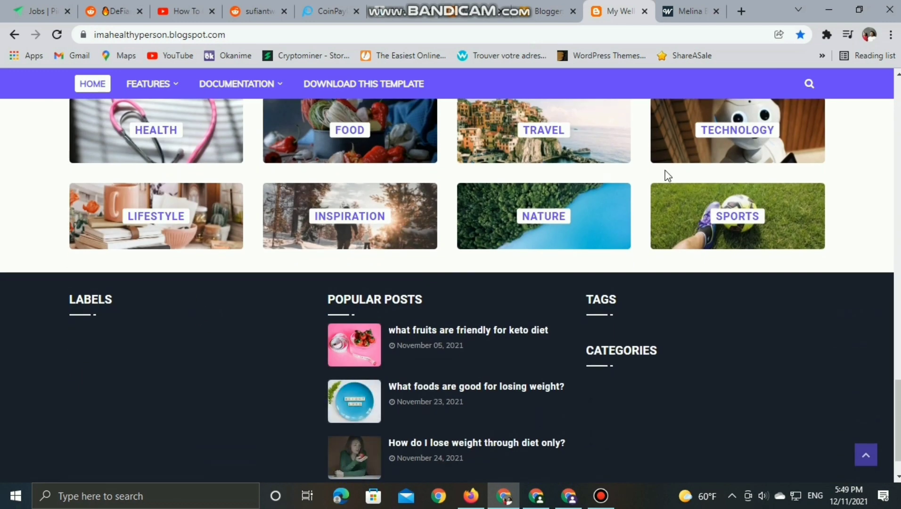
scroll(283, 226, down, 1)
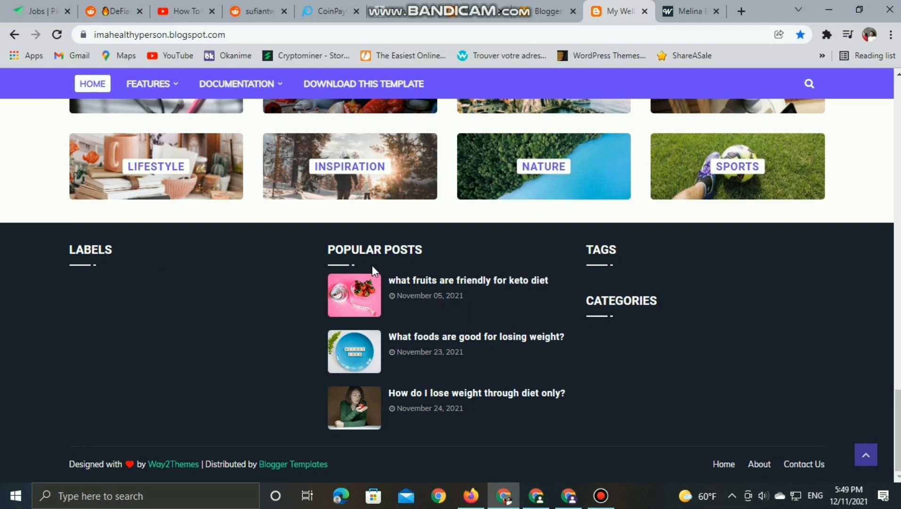
scroll(396, 377, up, 20)
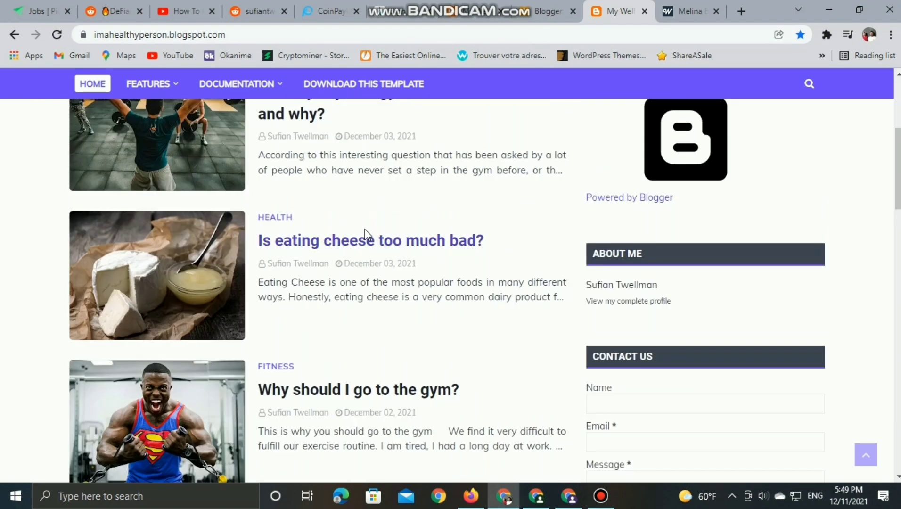
scroll(367, 234, up, 5)
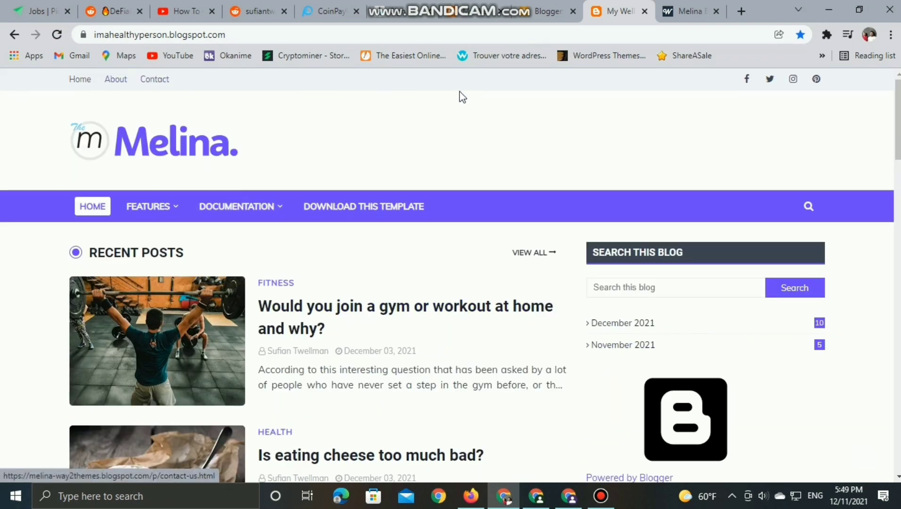
mouse_move(178, 210)
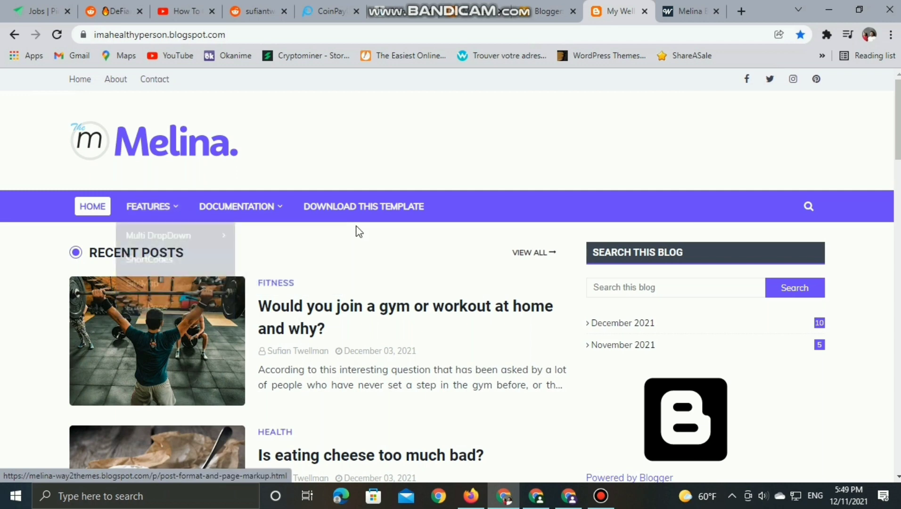
mouse_move(272, 218)
scroll(285, 240, down, 1)
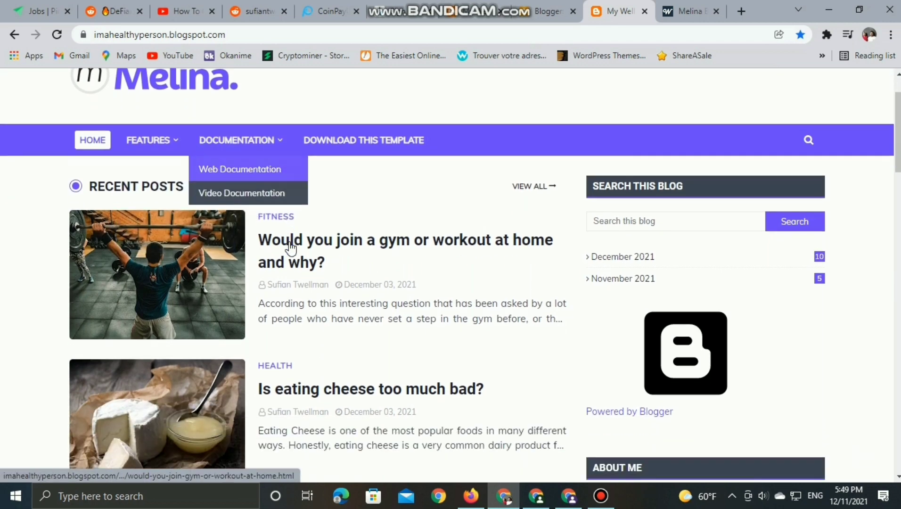
scroll(113, 212, down, 5)
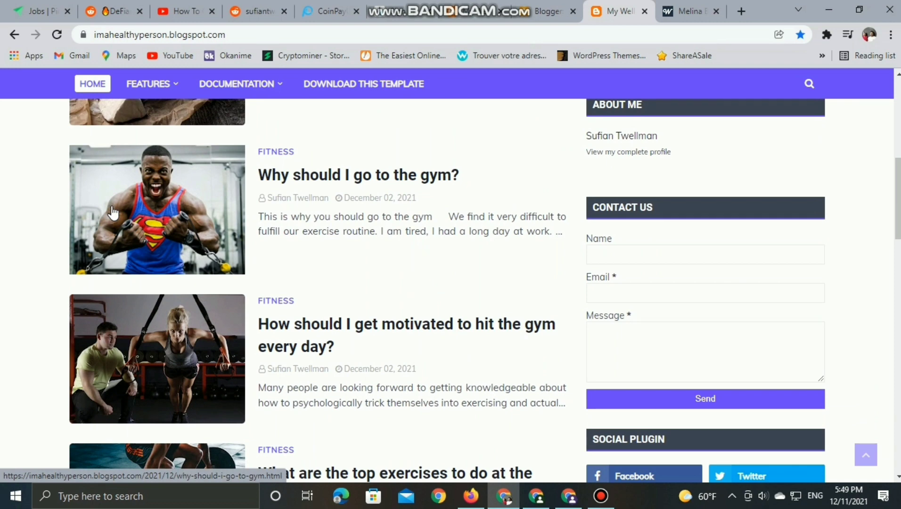
scroll(431, 272, down, 4)
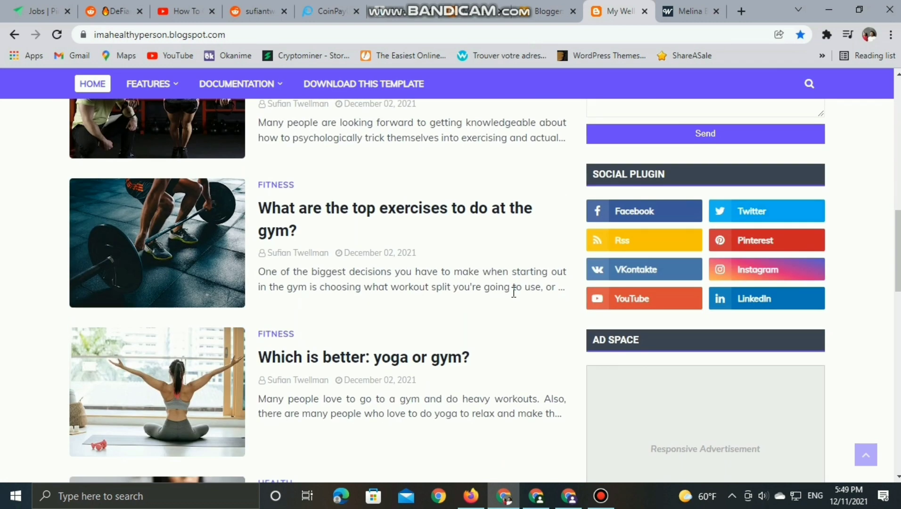
scroll(356, 378, down, 4)
scroll(356, 383, down, 2)
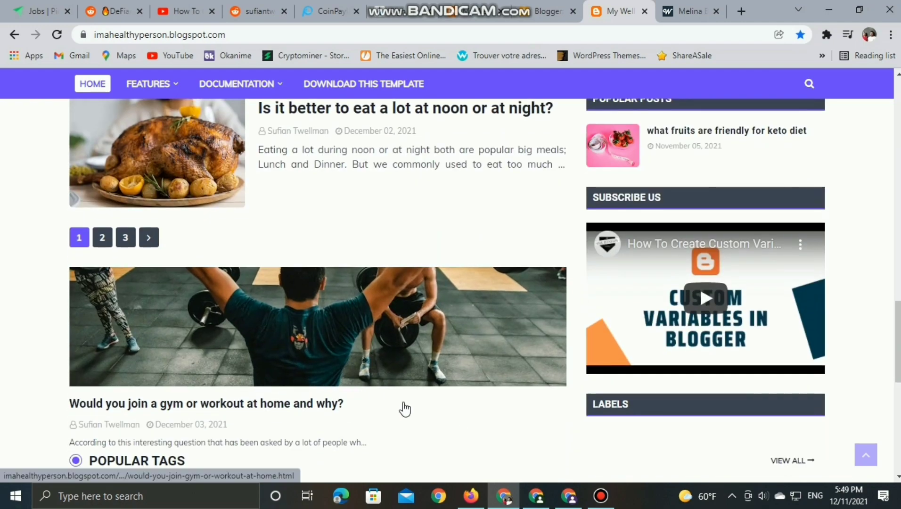
scroll(188, 330, up, 4)
scroll(182, 315, up, 15)
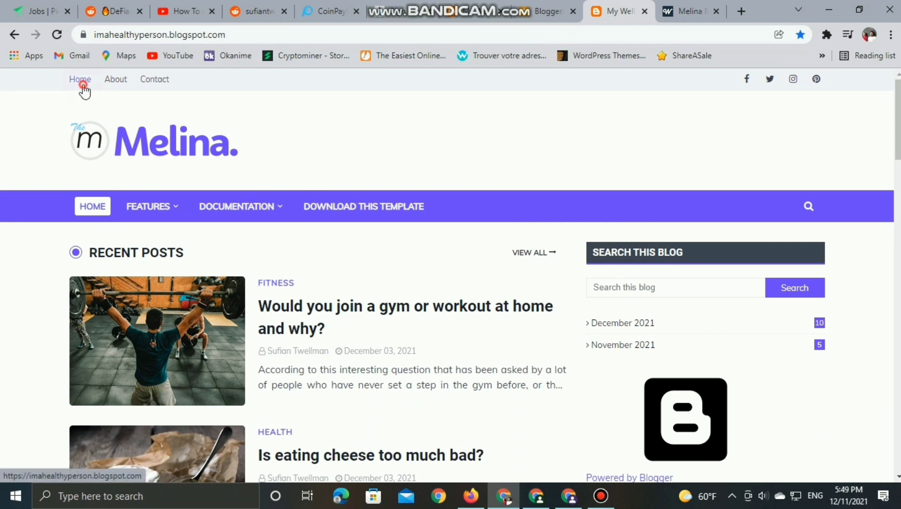
click(81, 81)
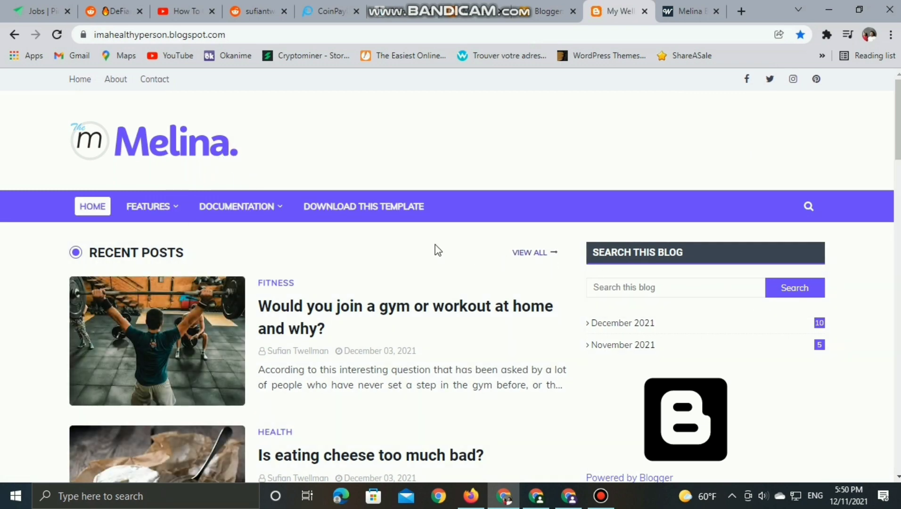
scroll(88, 259, down, 15)
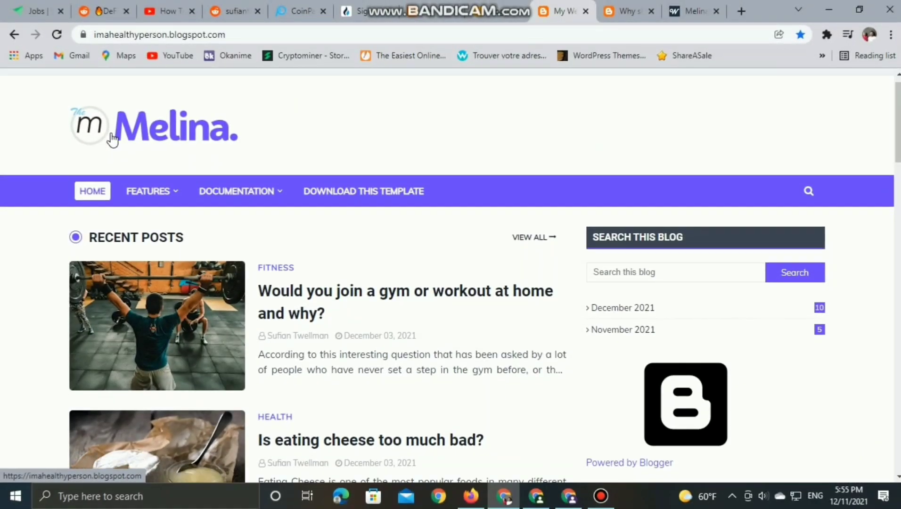
scroll(113, 140, up, 1)
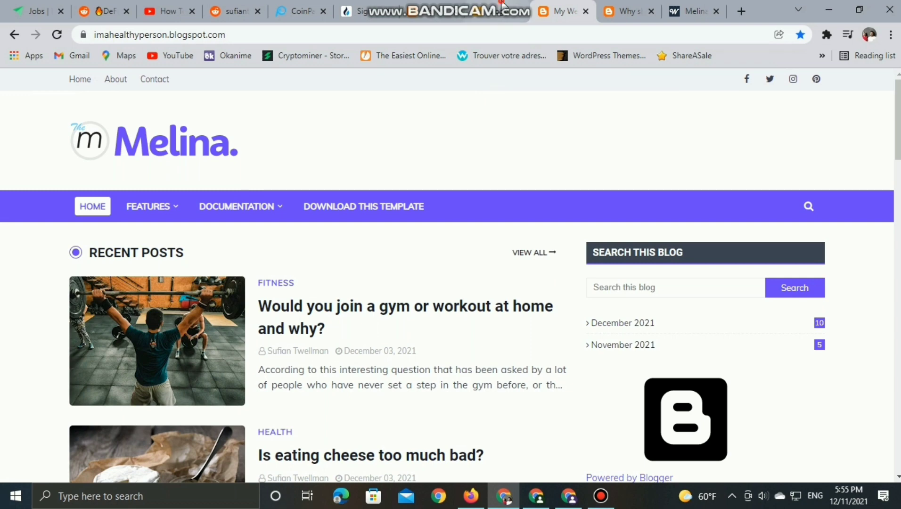
- Open the 'My Well Life (Header)' gadget's settings and review its Melina logo image and placement options
key(alt+Left)
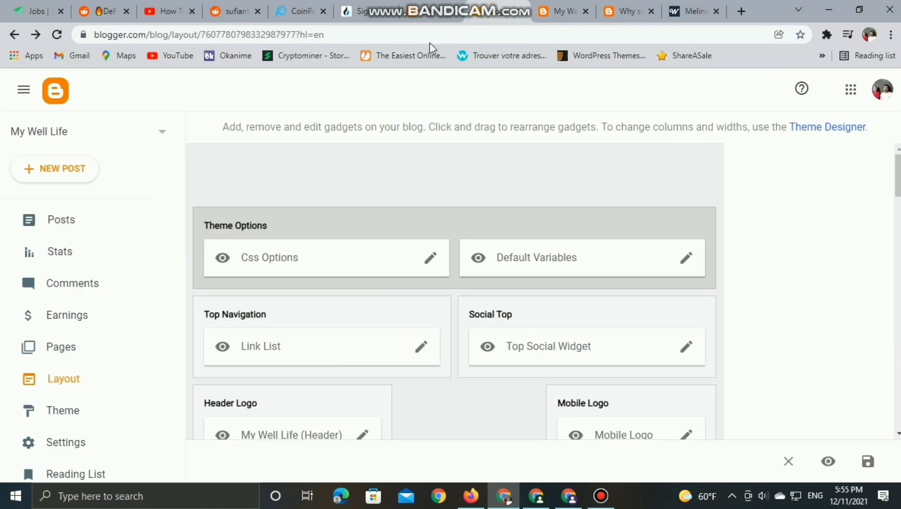
click(64, 379)
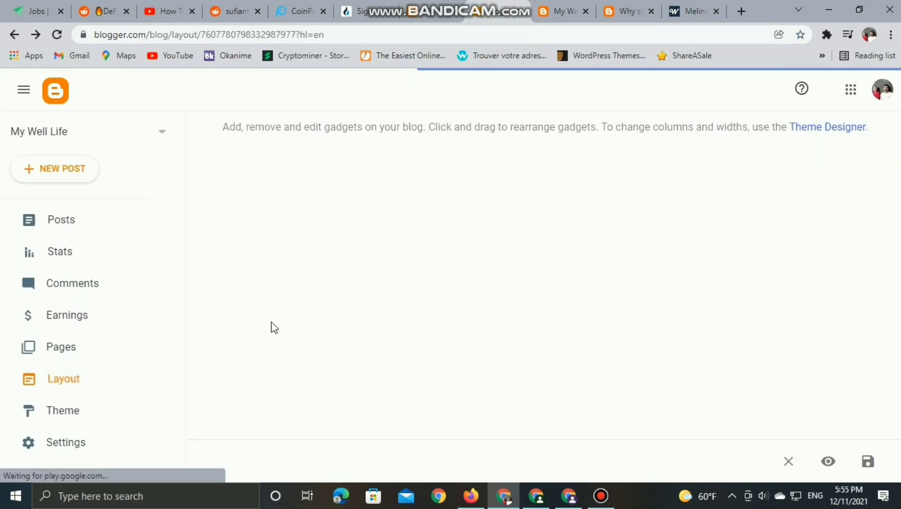
scroll(274, 328, down, 4)
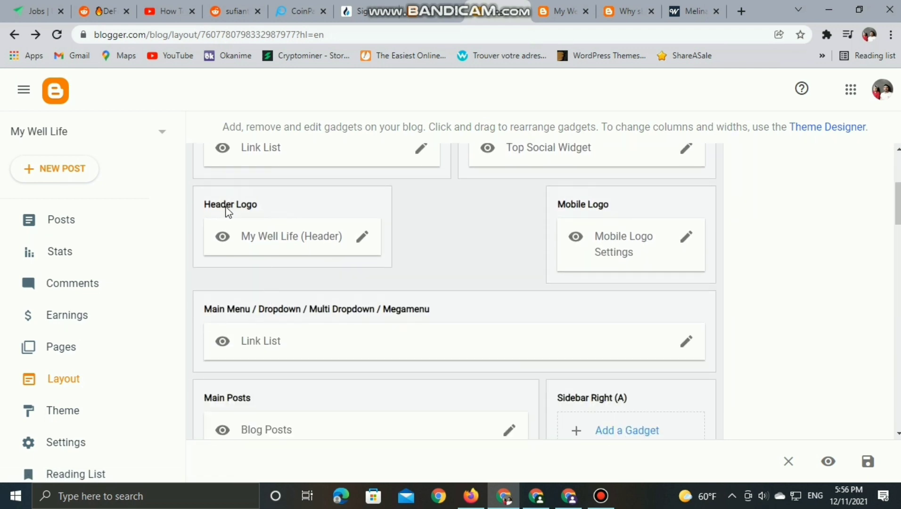
click(361, 237)
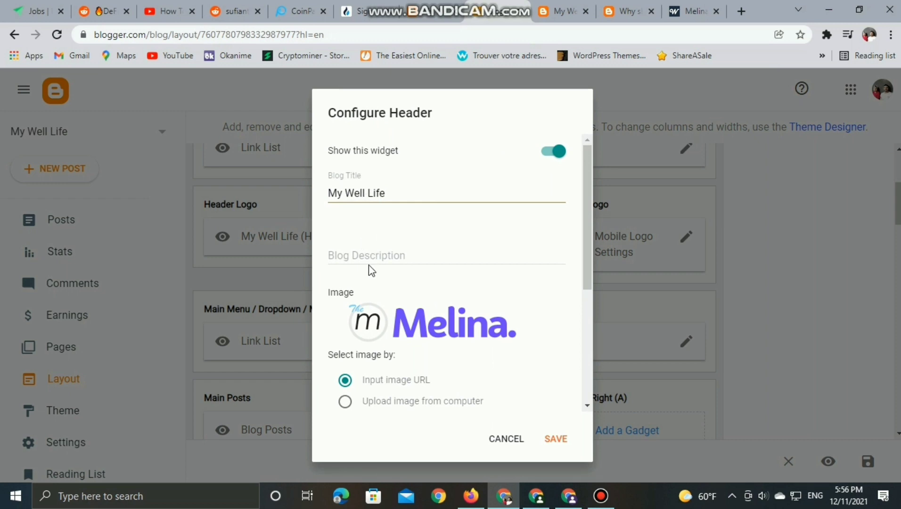
scroll(362, 251, down, 2)
scroll(428, 313, down, 4)
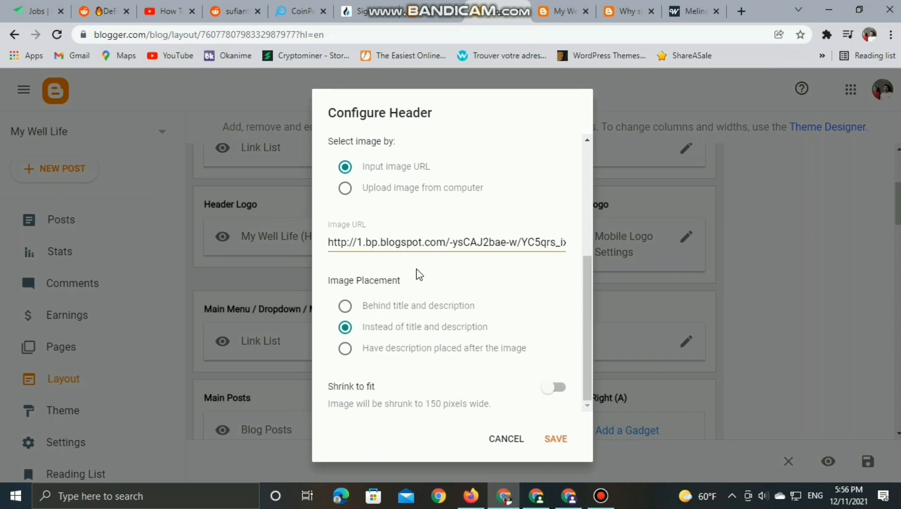
scroll(433, 305, up, 4)
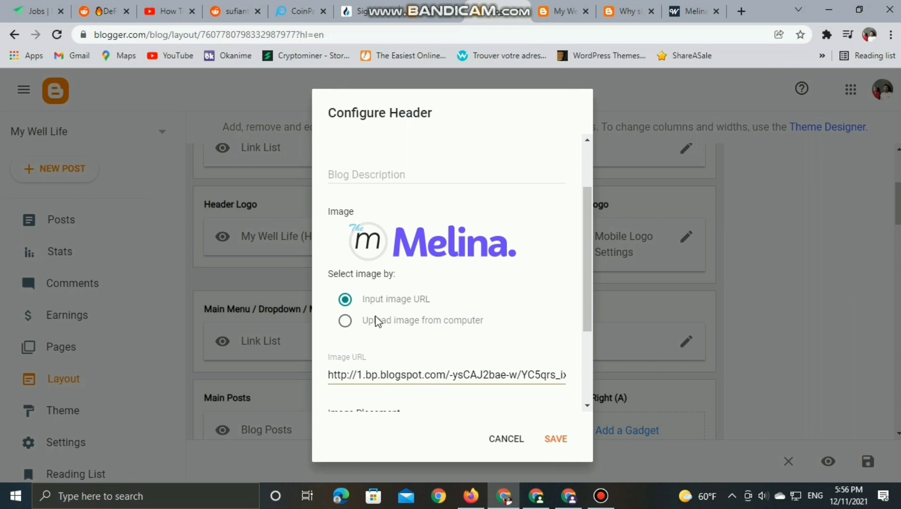
scroll(375, 319, down, 4)
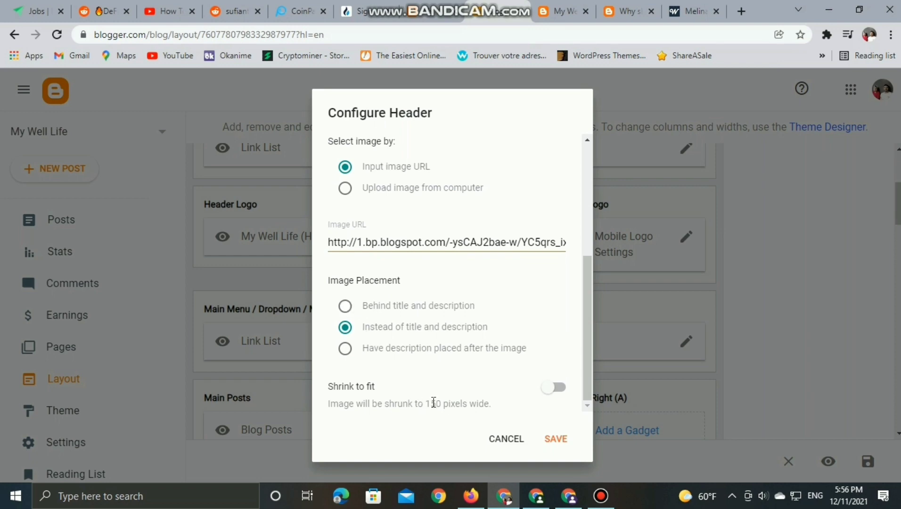
- Open Canva in a new tab and create a custom-size 176 × 50 px design
click(743, 11)
text(canva.com)
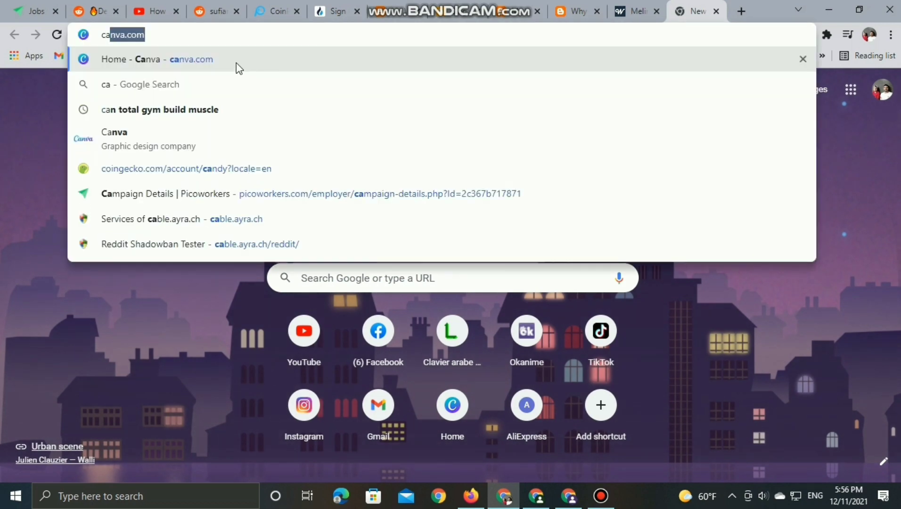
click(237, 64)
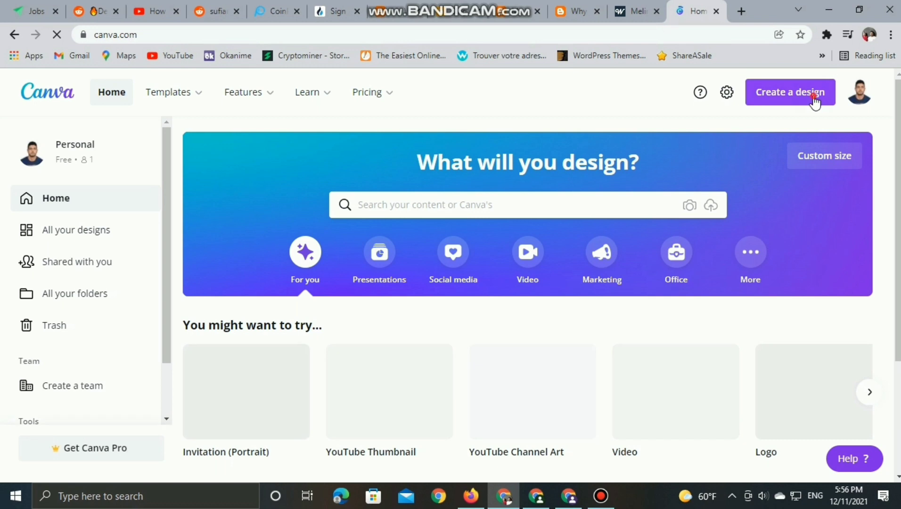
click(814, 94)
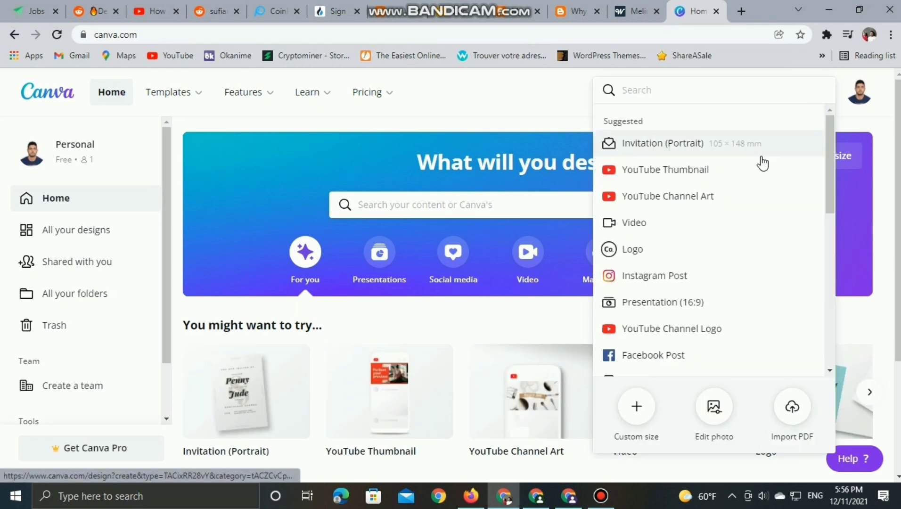
click(643, 419)
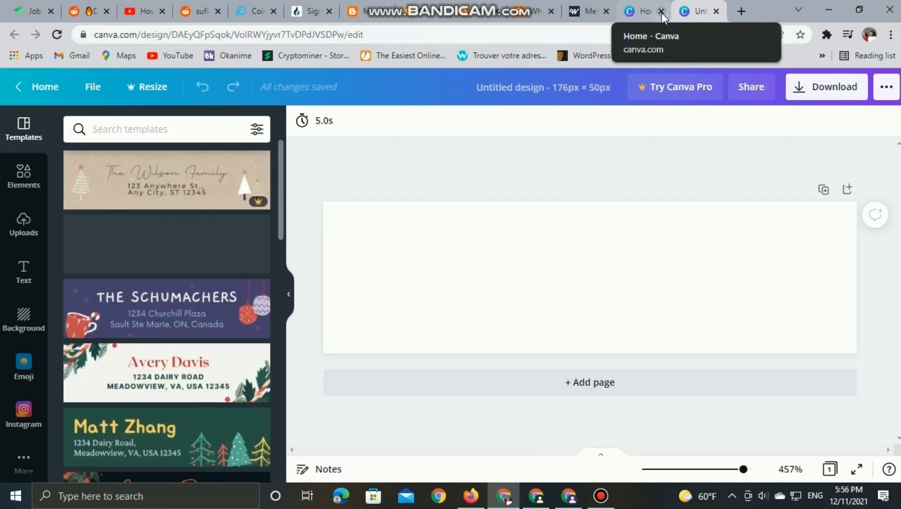
- Place an 'Add a heading' text box in the centre of the blank 176 × 50 px canvas
click(661, 13)
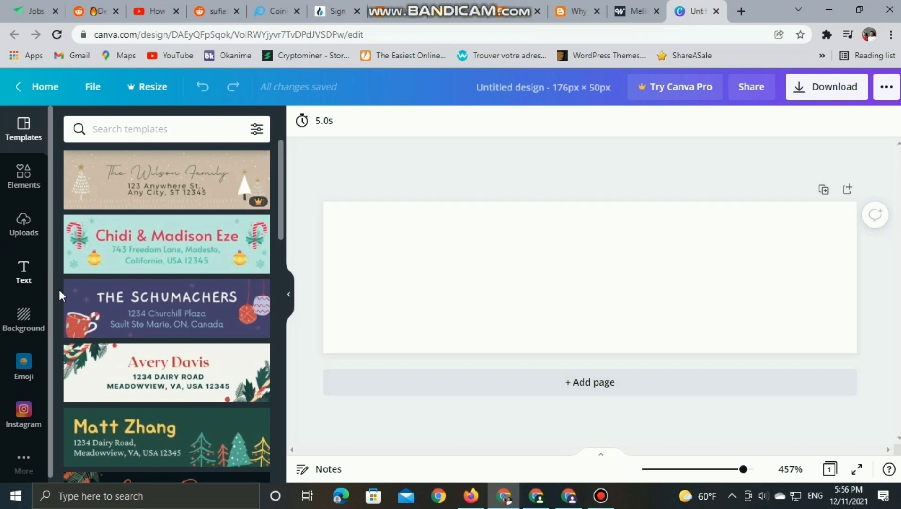
scroll(83, 316, down, 3)
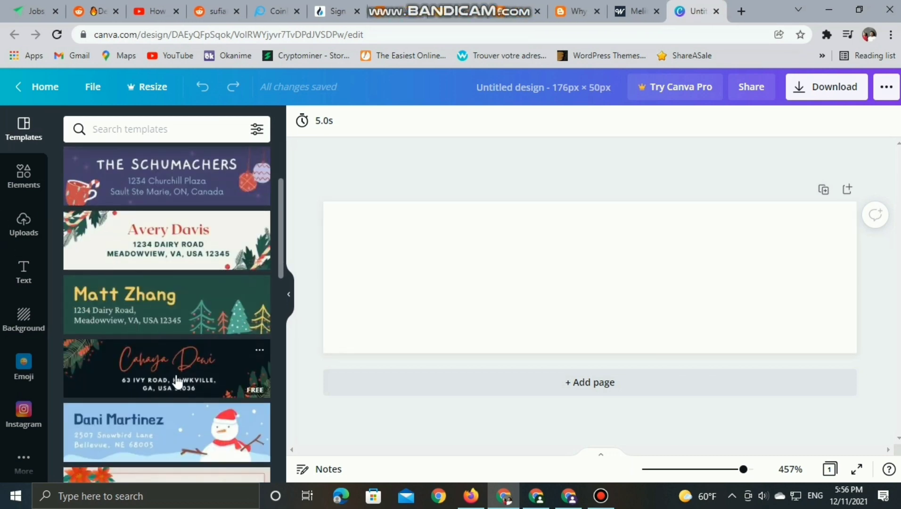
scroll(176, 375, down, 8)
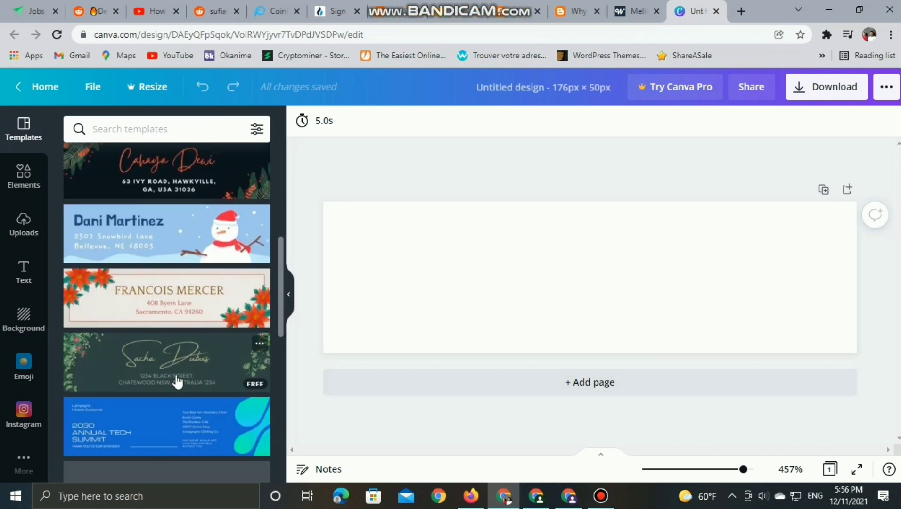
scroll(165, 374, up, 5)
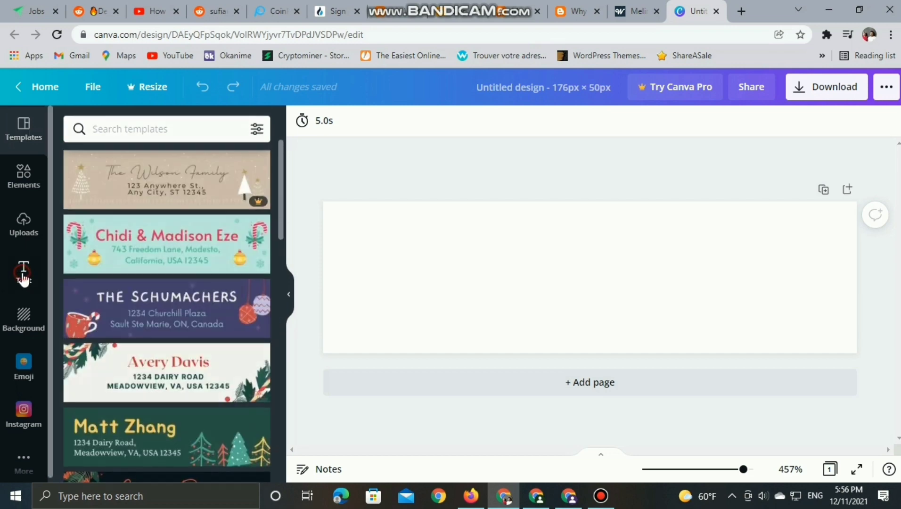
click(23, 276)
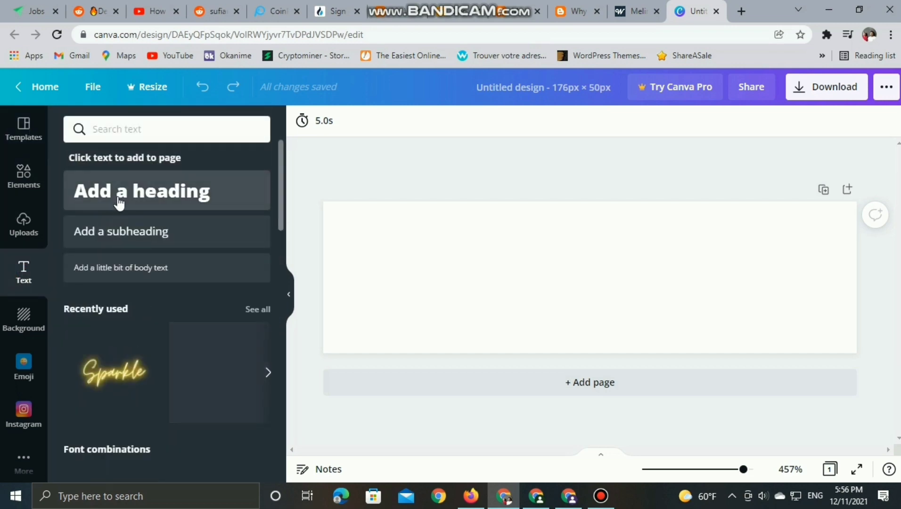
drag(119, 203, 566, 285)
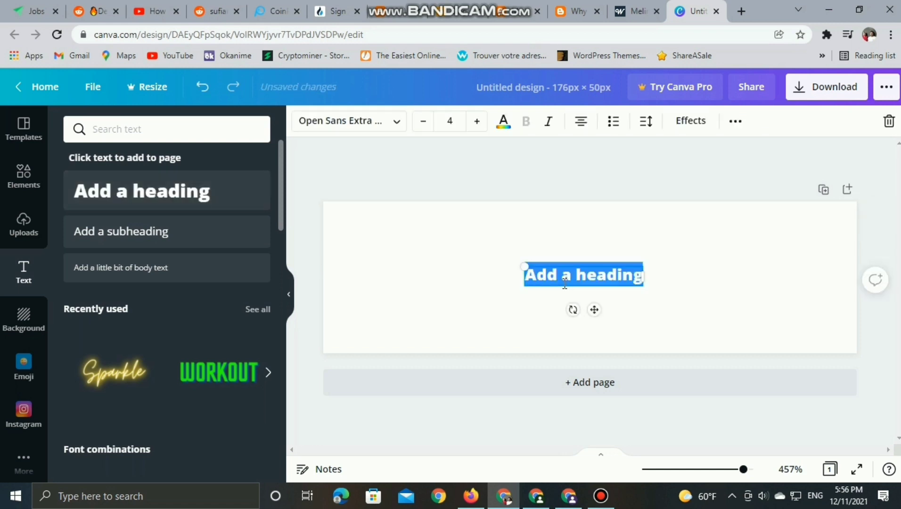
- Replace the heading text with 'My well Life' and enlarge it to font size 11.2
text(My)
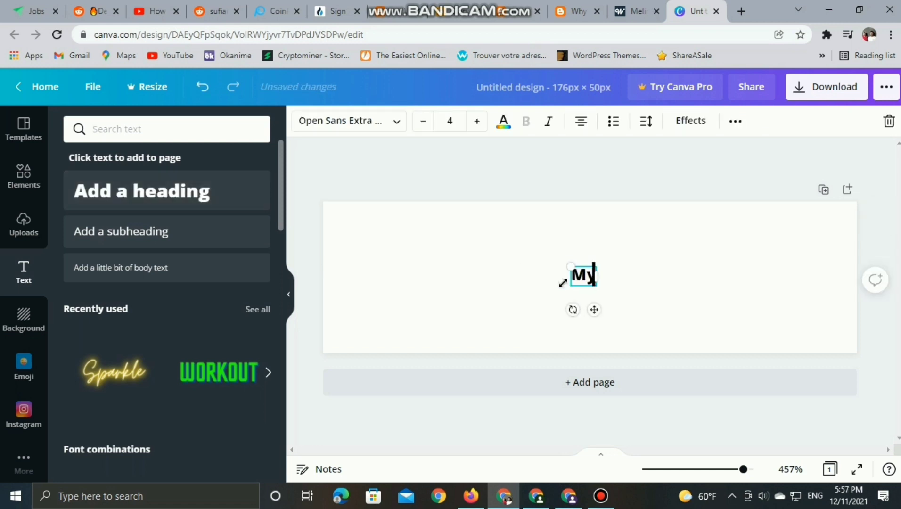
text( wel)
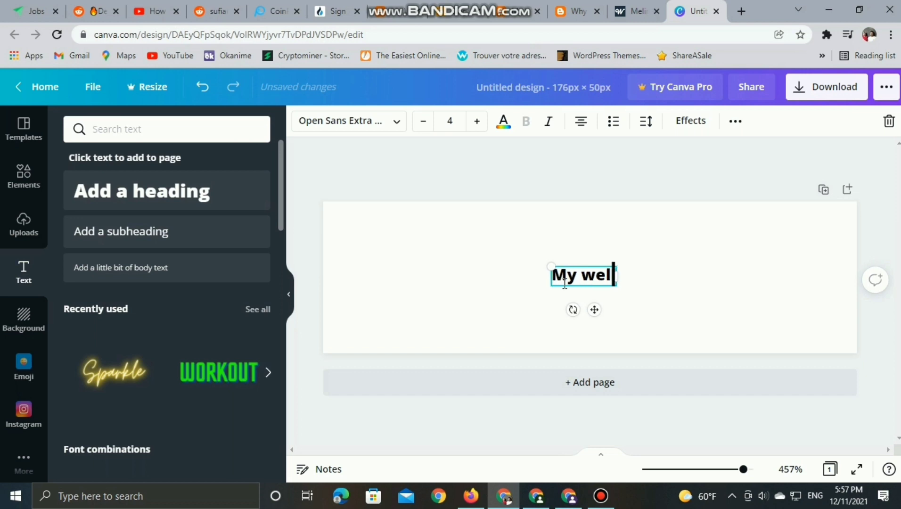
text(l)
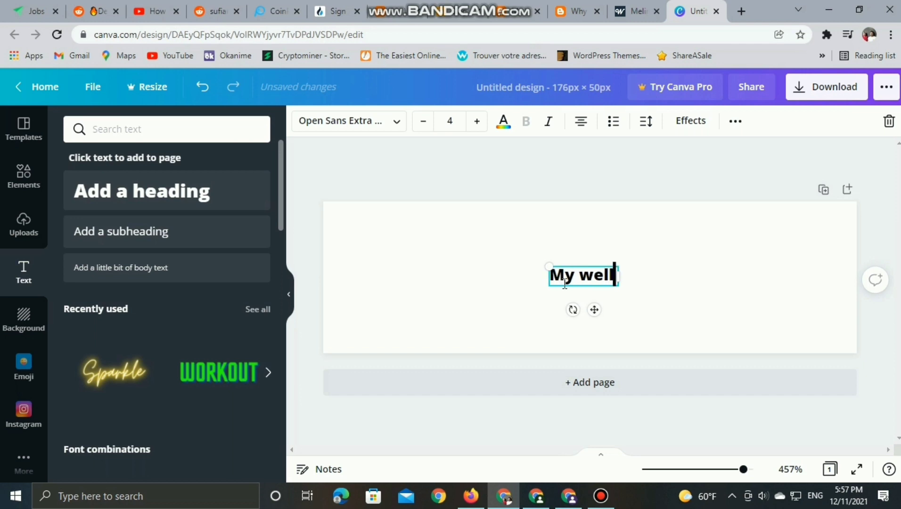
text( Life)
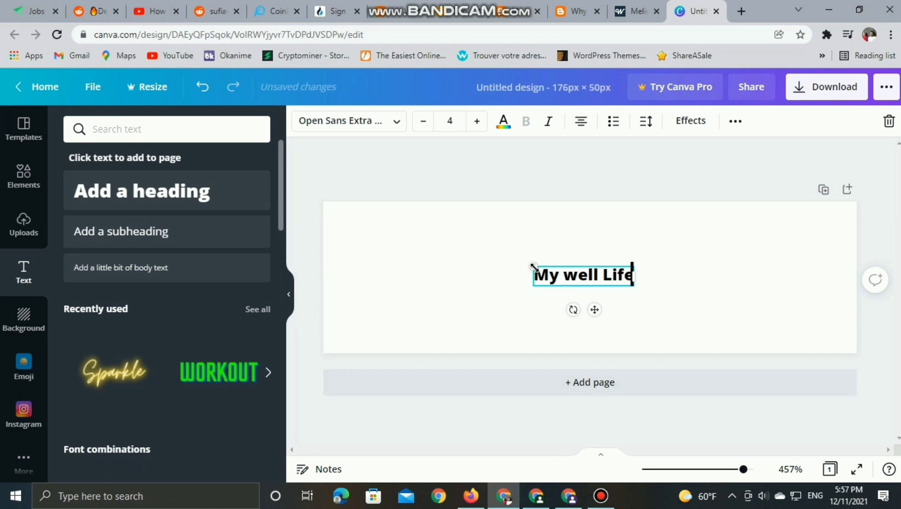
drag(534, 266, 406, 233)
drag(585, 271, 652, 303)
drag(718, 248, 754, 230)
- Search Canva's Elements library for 'lifestyle' graphics
click(26, 186)
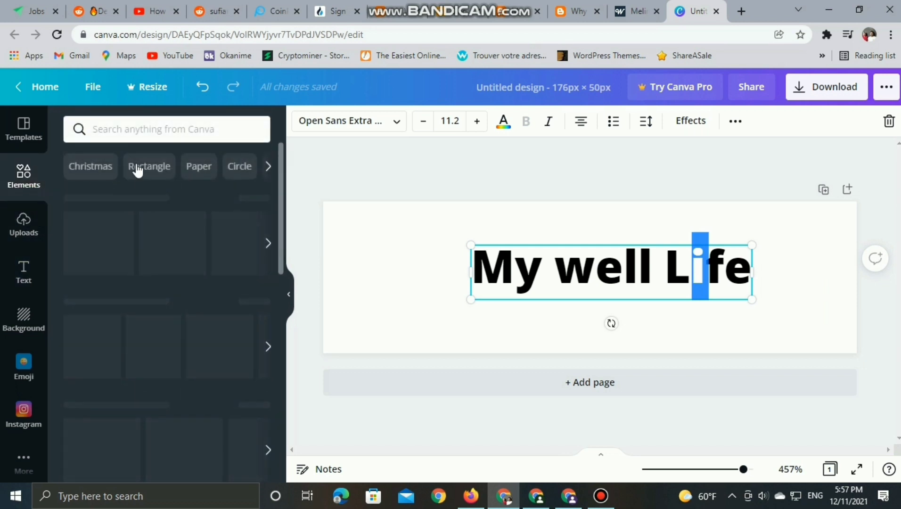
click(144, 128)
text(life)
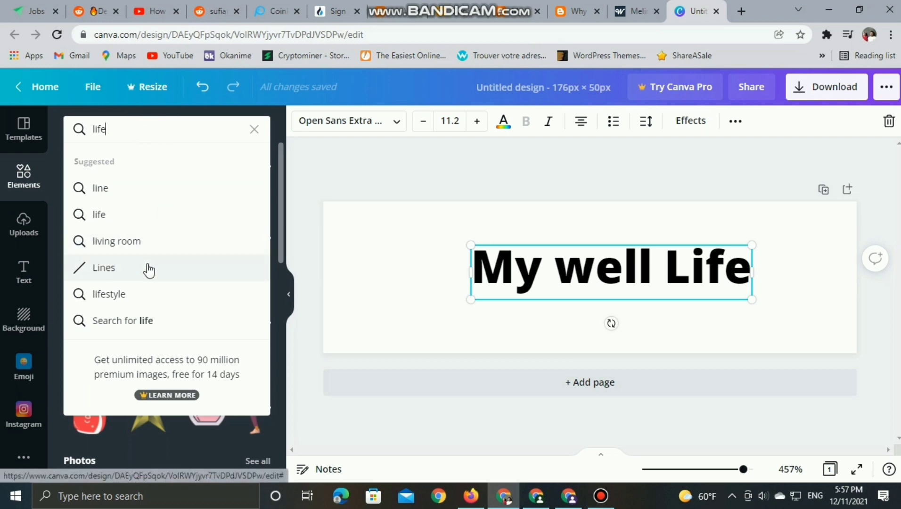
click(143, 294)
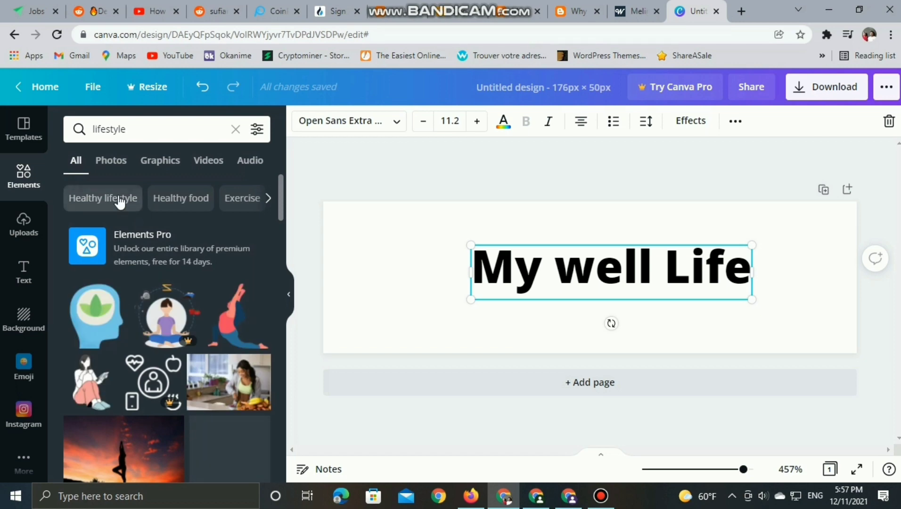
scroll(124, 204, down, 5)
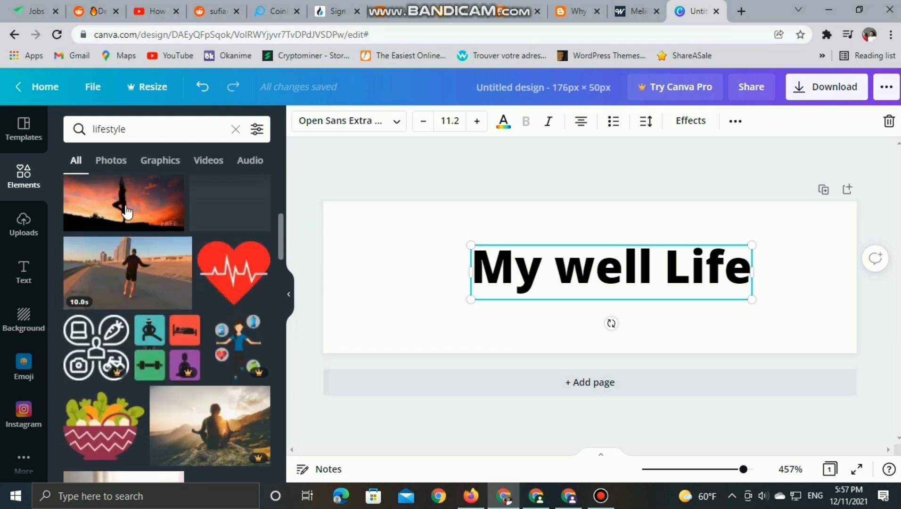
scroll(125, 210, up, 2)
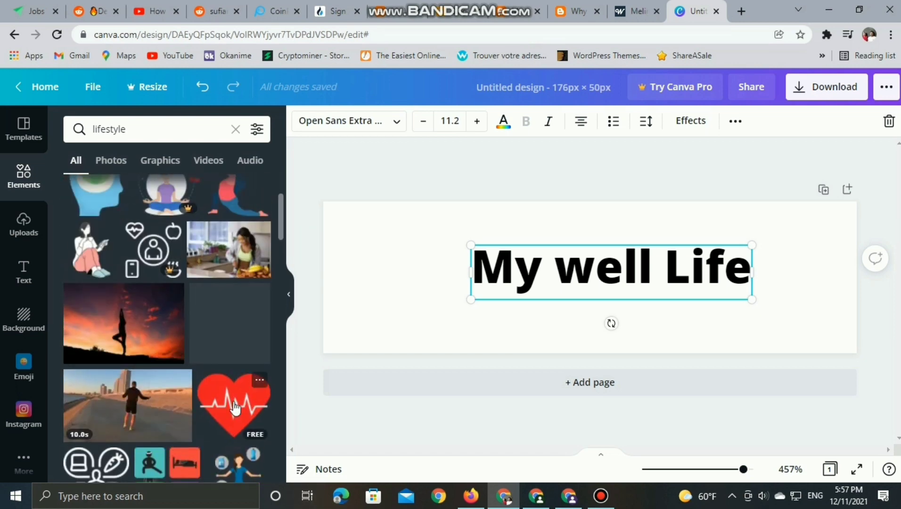
- Shift the My well Life heading slightly left and browse the lifestyle results
drag(570, 304, 521, 306)
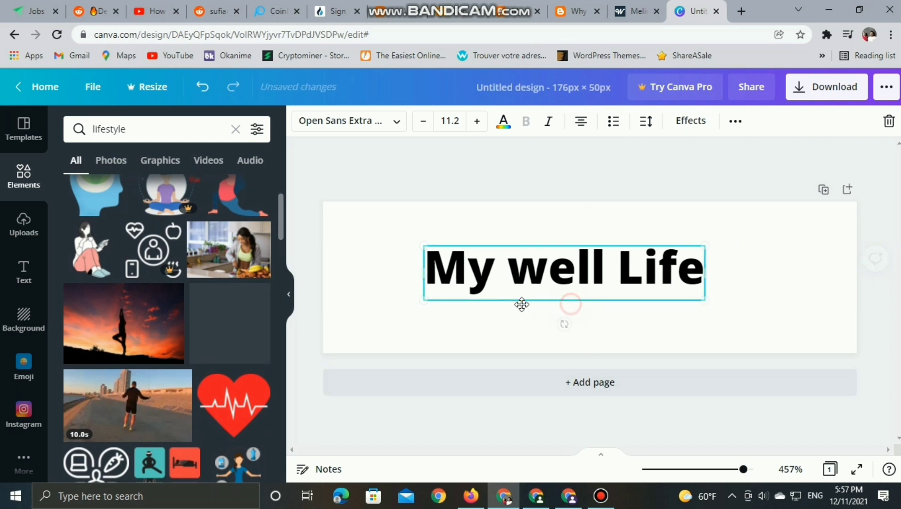
scroll(177, 351, down, 3)
scroll(175, 351, down, 5)
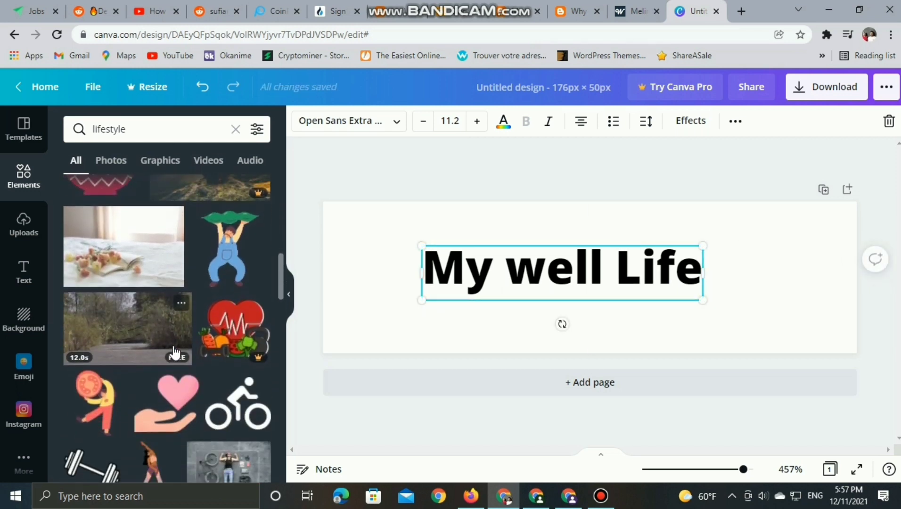
scroll(175, 353, down, 3)
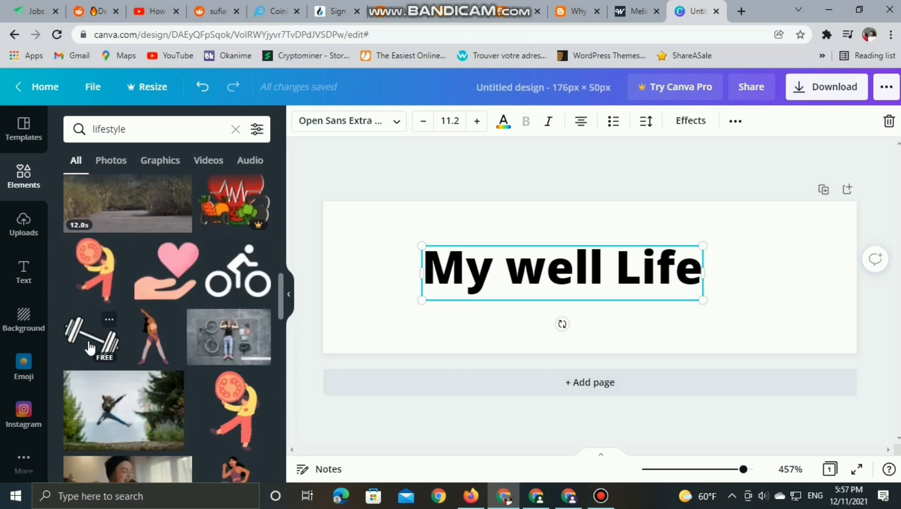
scroll(92, 356, down, 4)
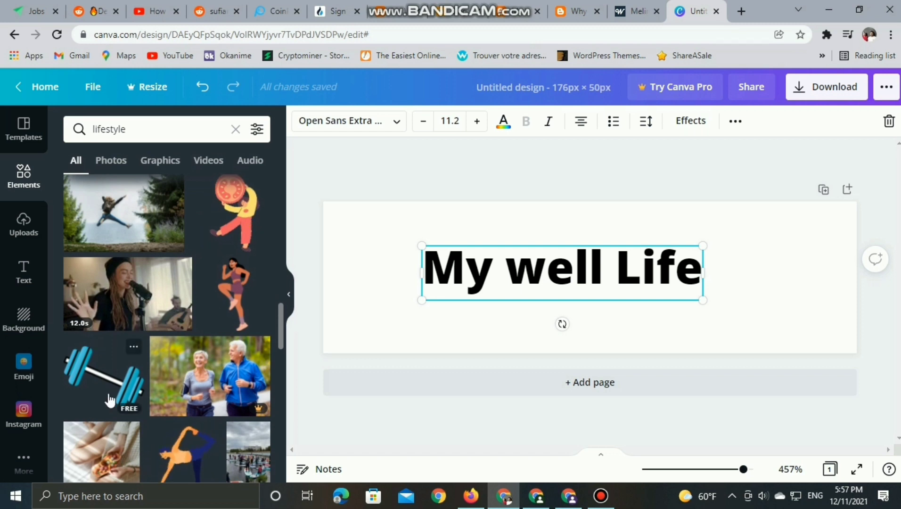
- Recentre the heading, enlarge it to size 13.5, and download the design as a PNG
drag(593, 304, 621, 308)
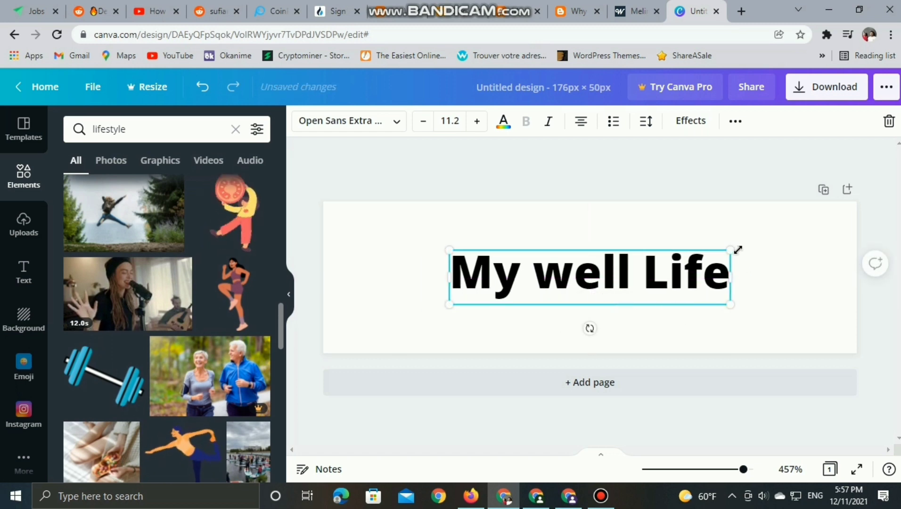
drag(736, 251, 767, 241)
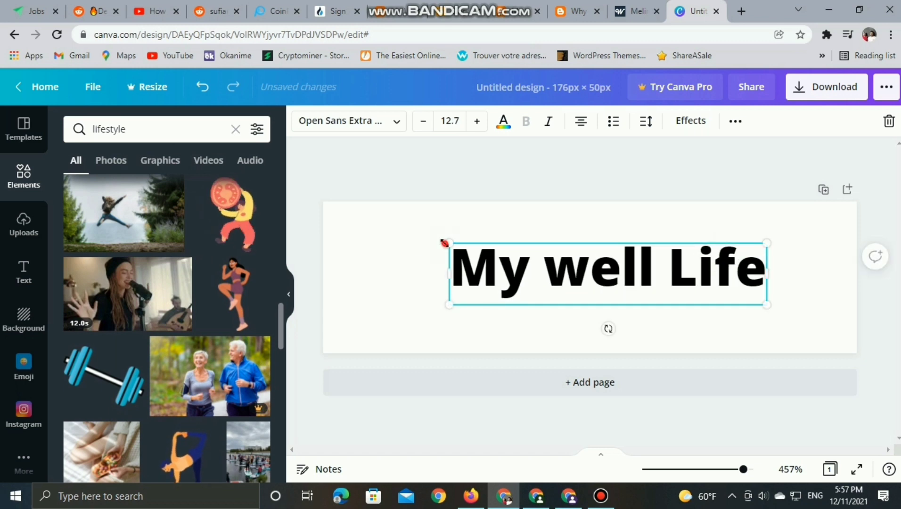
drag(444, 243, 422, 239)
mouse_move(565, 295)
mouse_down()
mouse_move(549, 302)
mouse_move(575, 306)
mouse_move(553, 302)
mouse_up()
click(816, 87)
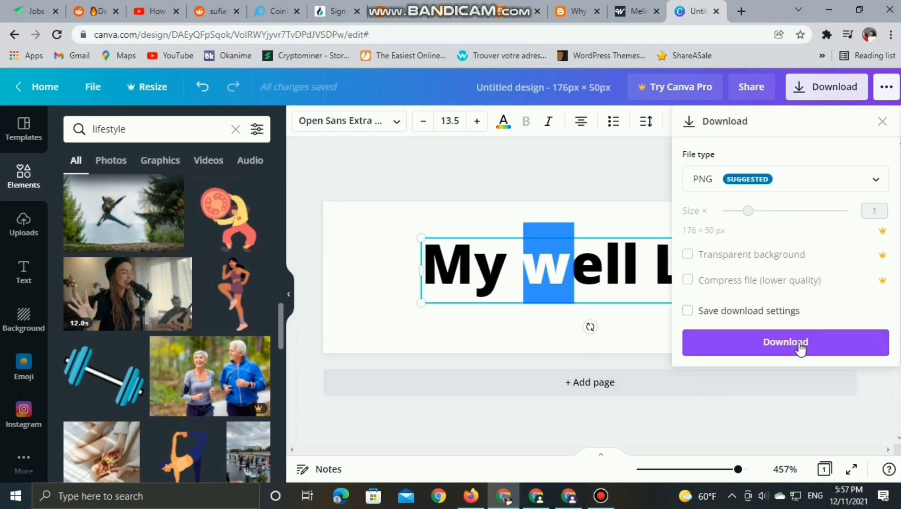
click(799, 346)
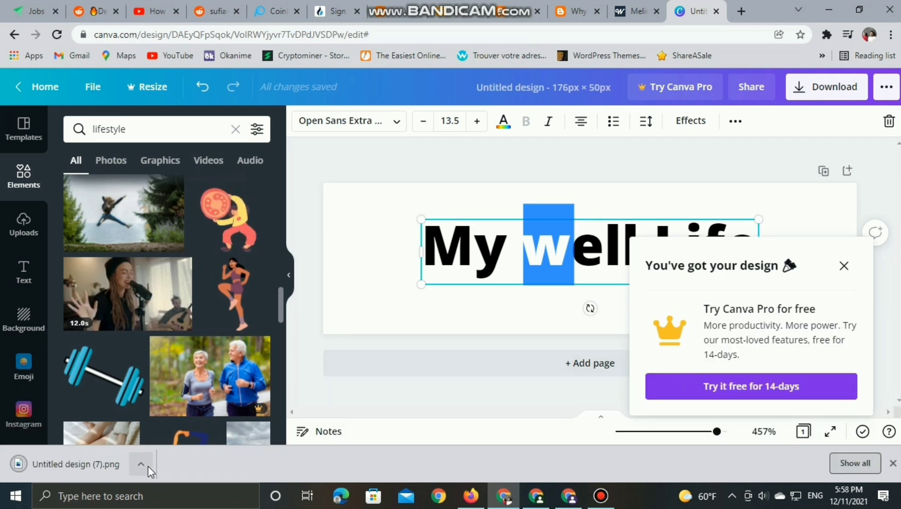
- Upload 'Untitled design (7).png' from Downloads as the header logo image and save the header gadget
click(459, 6)
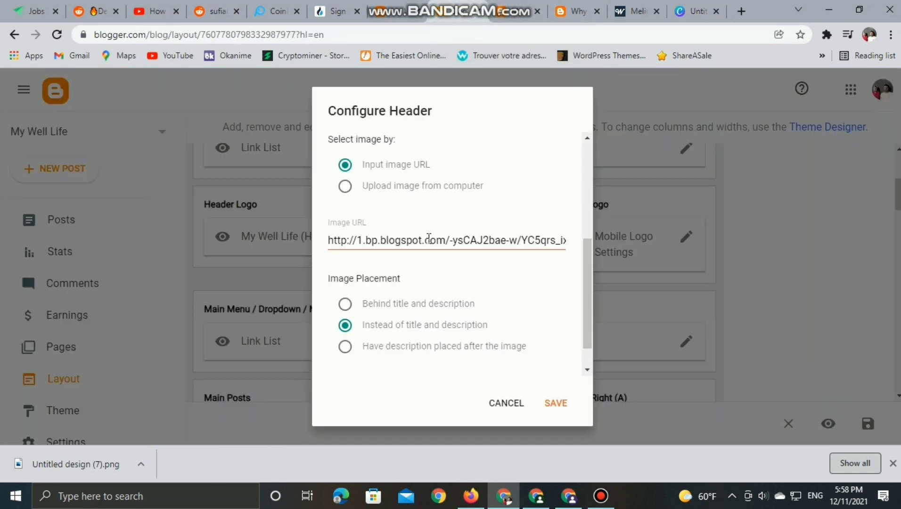
scroll(429, 238, down, 1)
scroll(429, 238, up, 7)
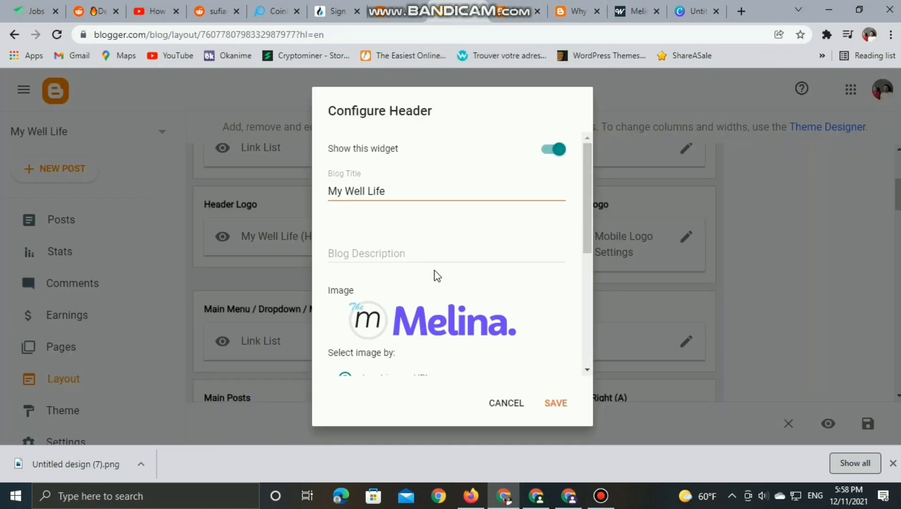
scroll(437, 276, down, 4)
scroll(448, 325, down, 3)
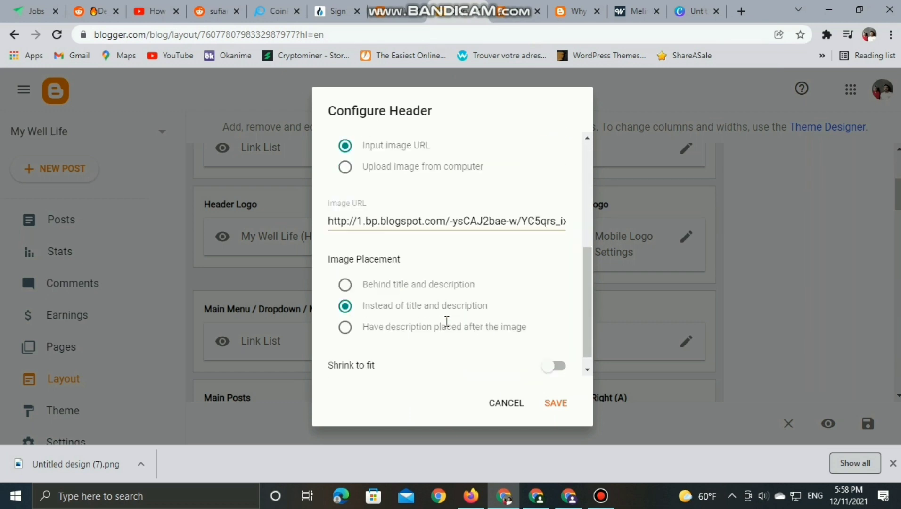
scroll(492, 372, up, 3)
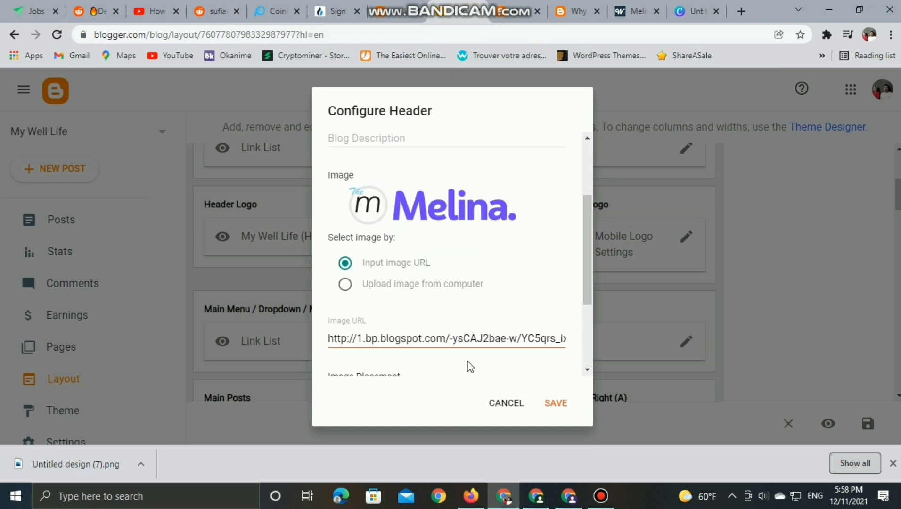
click(349, 285)
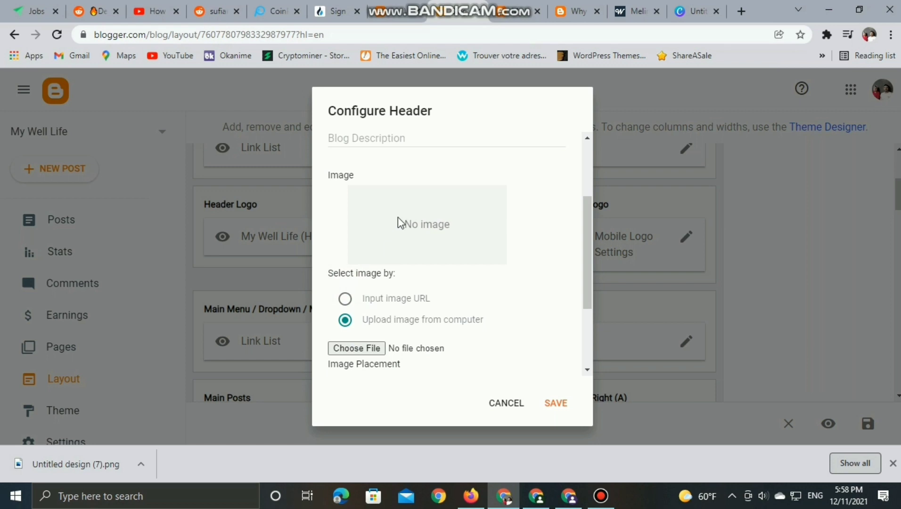
click(373, 348)
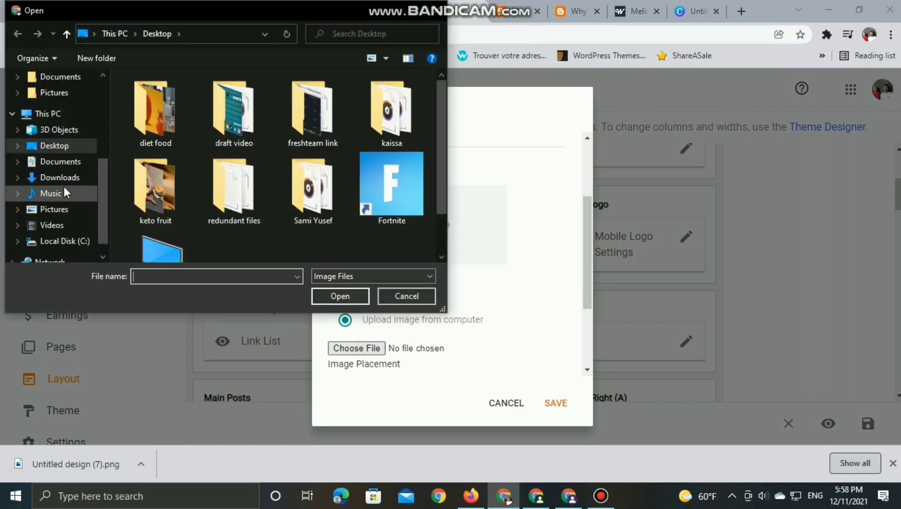
click(49, 177)
click(169, 115)
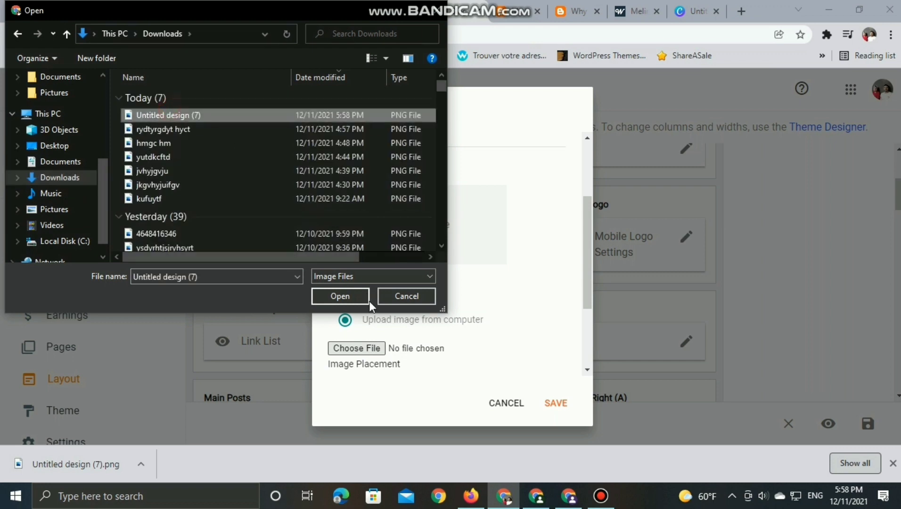
click(357, 297)
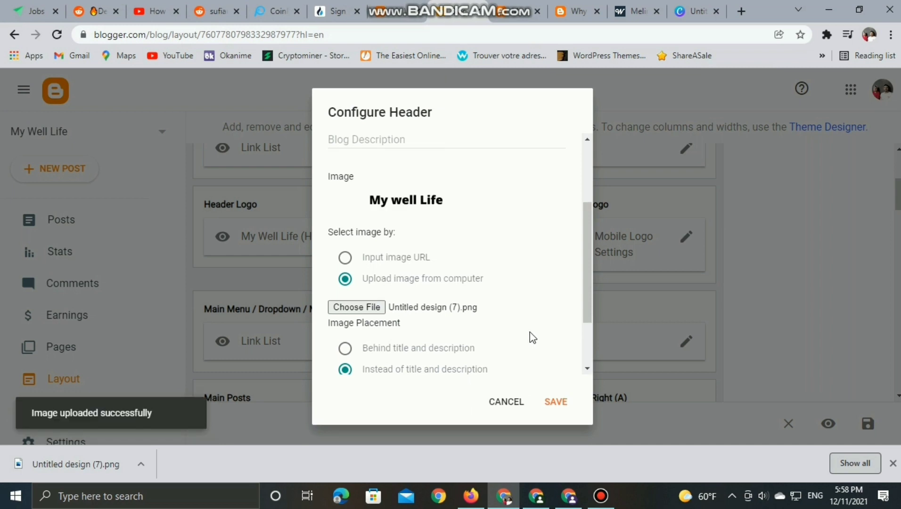
click(556, 402)
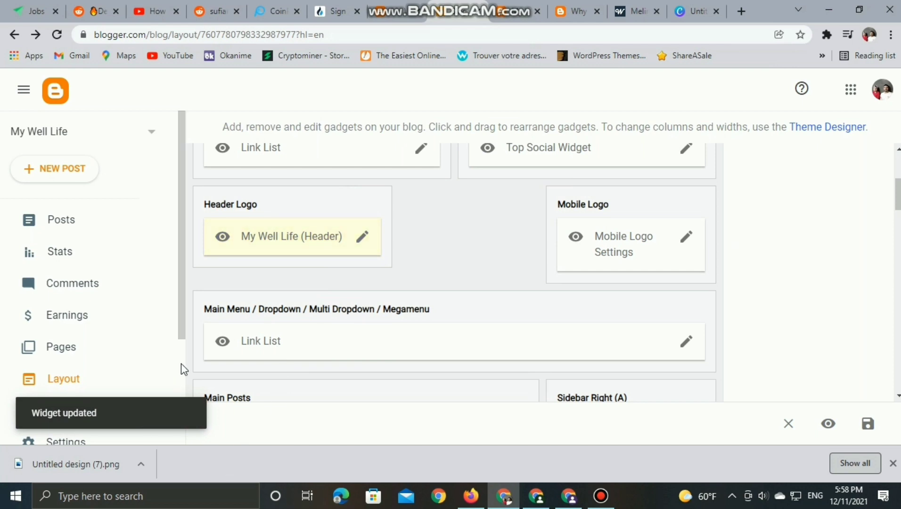
- Save the Blogger layout and view the live blog showing the My well Life logo header
scroll(181, 362, down, 3)
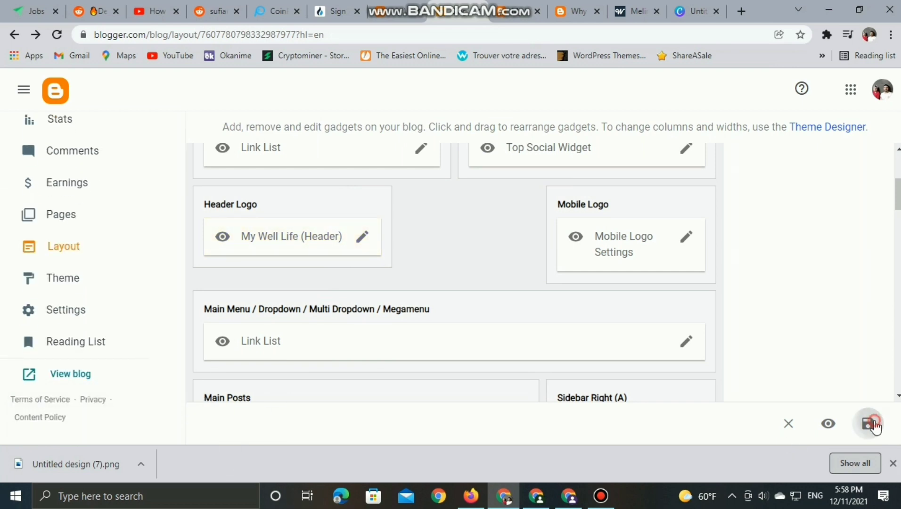
click(894, 464)
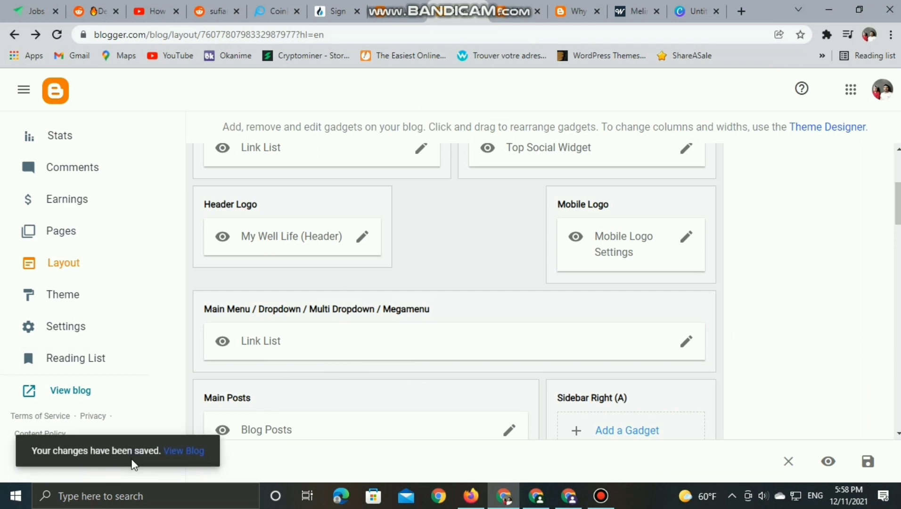
click(187, 456)
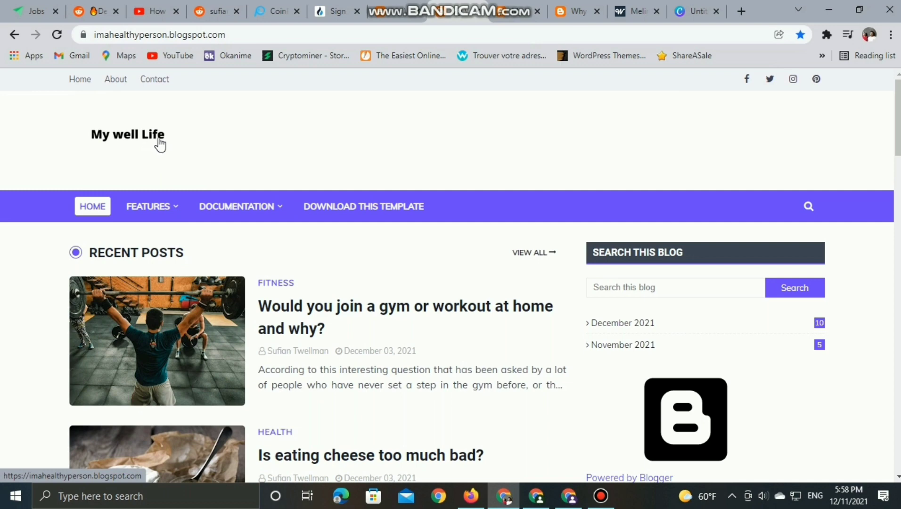
scroll(97, 155, down, 3)
scroll(102, 156, up, 3)
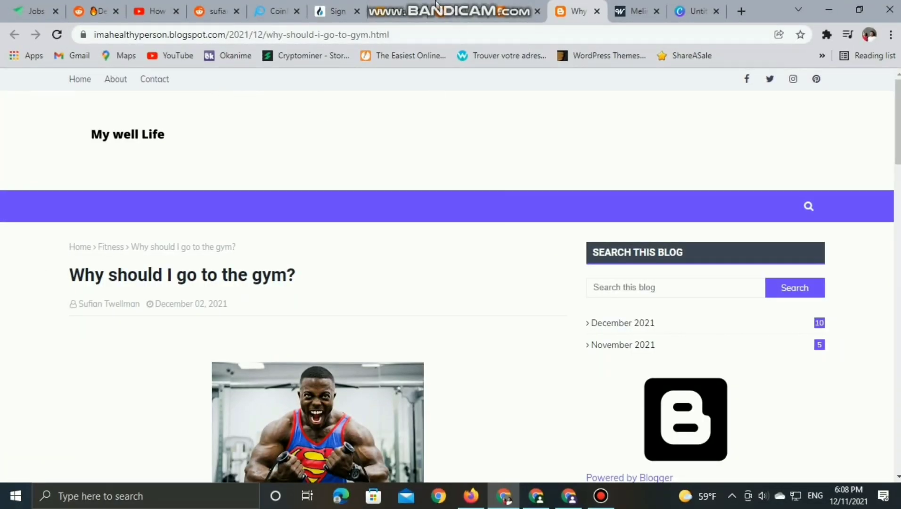
- Back in Blogger's Layout, open the Main Menu Link List gadget settings
click(436, 6)
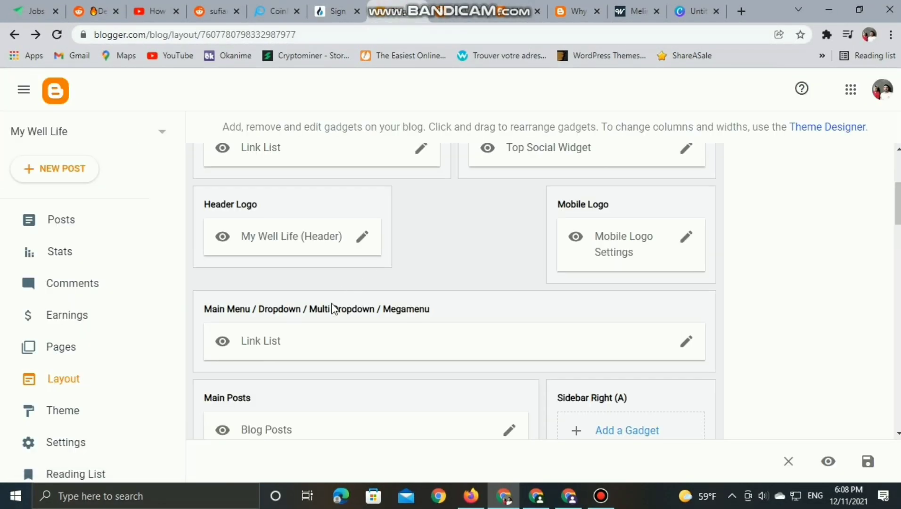
click(685, 342)
click(476, 261)
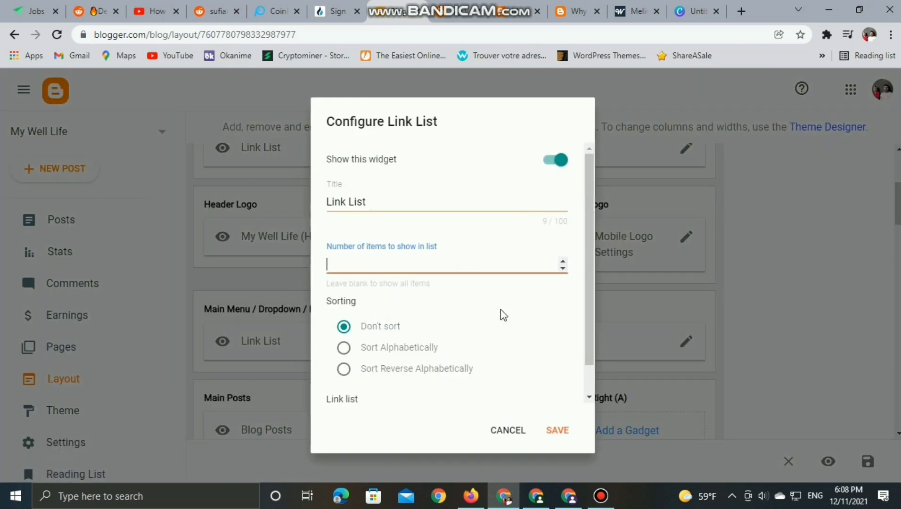
scroll(501, 311, down, 1)
scroll(501, 310, up, 1)
scroll(500, 309, down, 1)
- Add a new menu item named 'Weight Loss' and move to its Site URL field
click(529, 390)
scroll(422, 298, down, 3)
scroll(424, 298, up, 1)
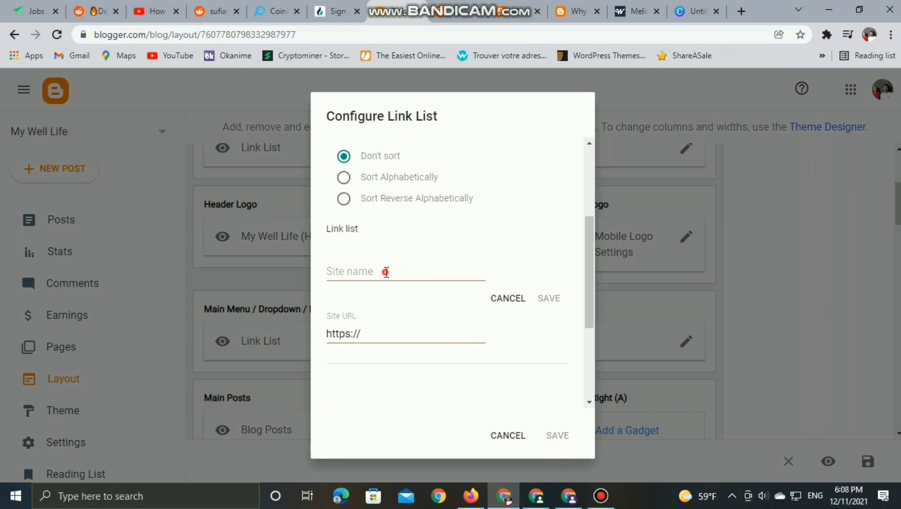
click(386, 271)
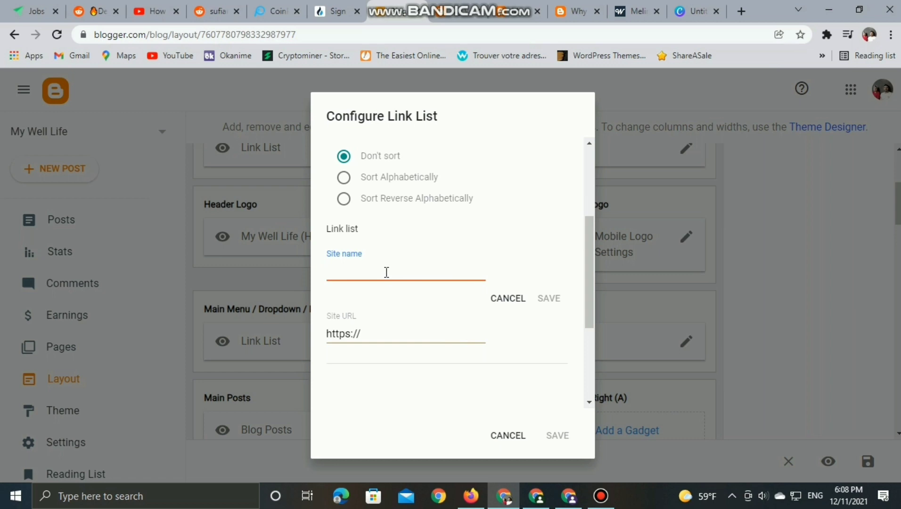
text(Weight Loss)
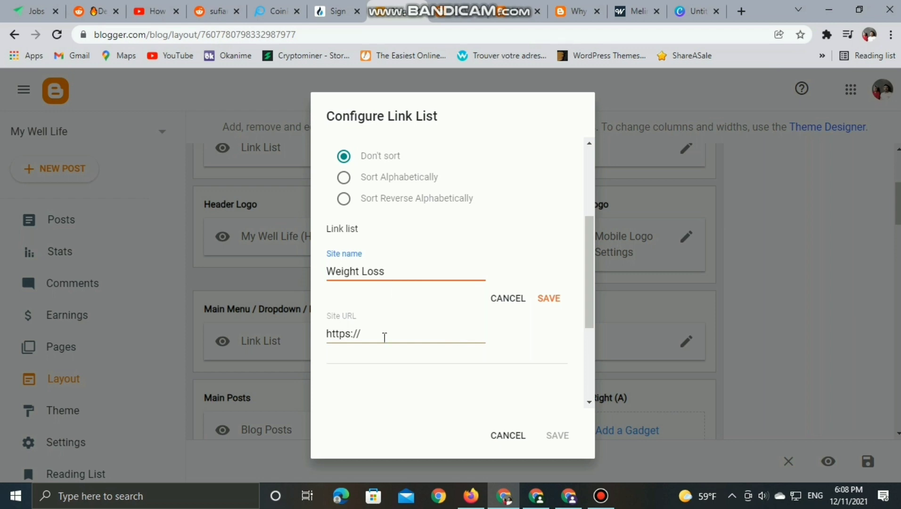
click(385, 337)
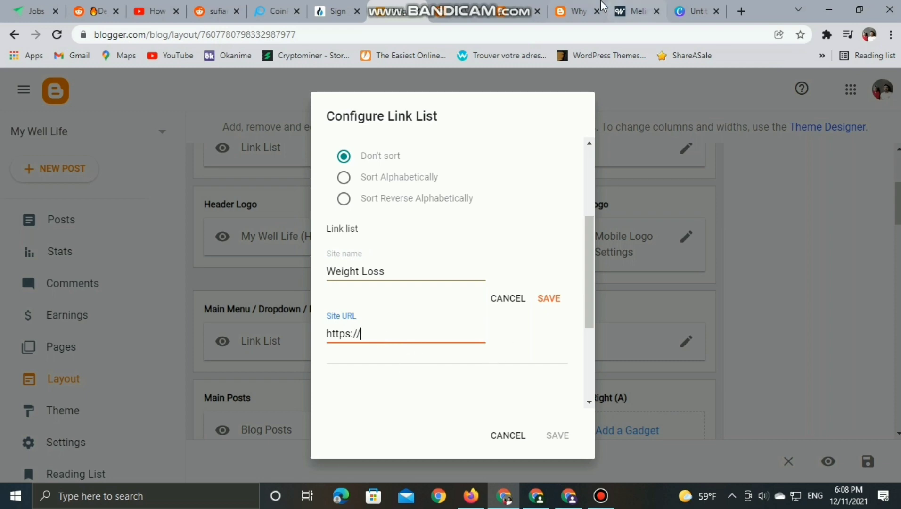
click(580, 5)
- Set the Weight Loss link's URL to the copied keto-diet fruits post address and save the main menu
scroll(629, 408, down, 8)
scroll(307, 401, down, 15)
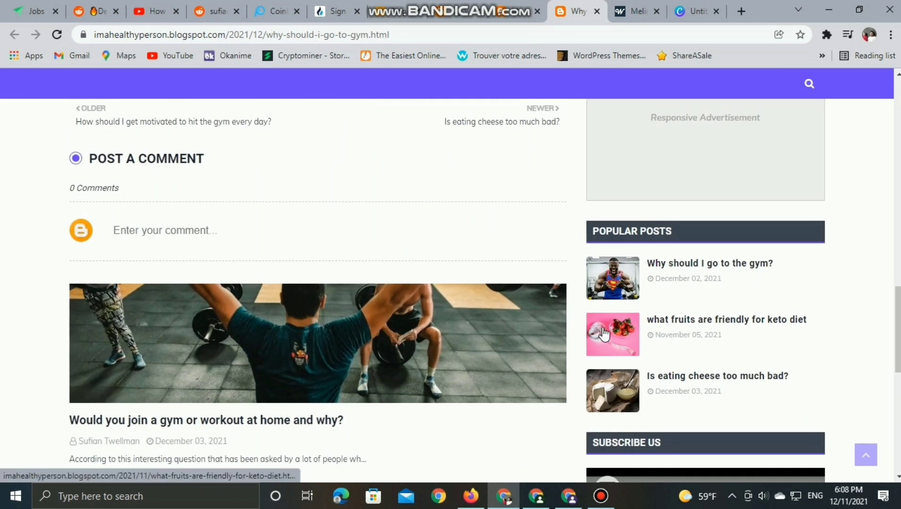
right_click(696, 320)
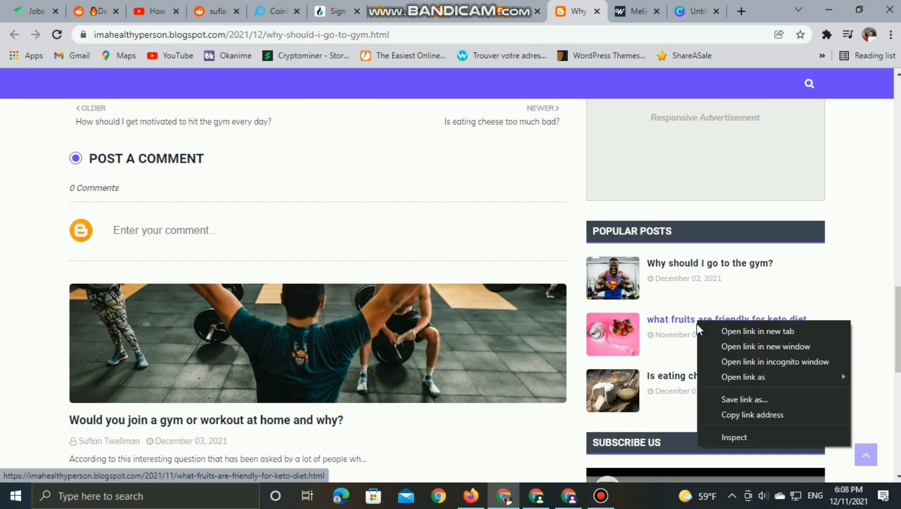
click(775, 415)
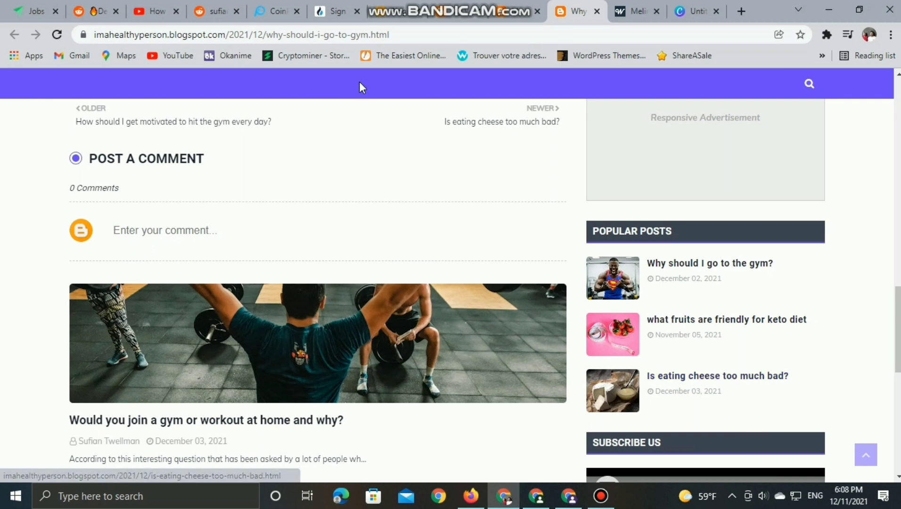
click(406, 12)
right_click(411, 334)
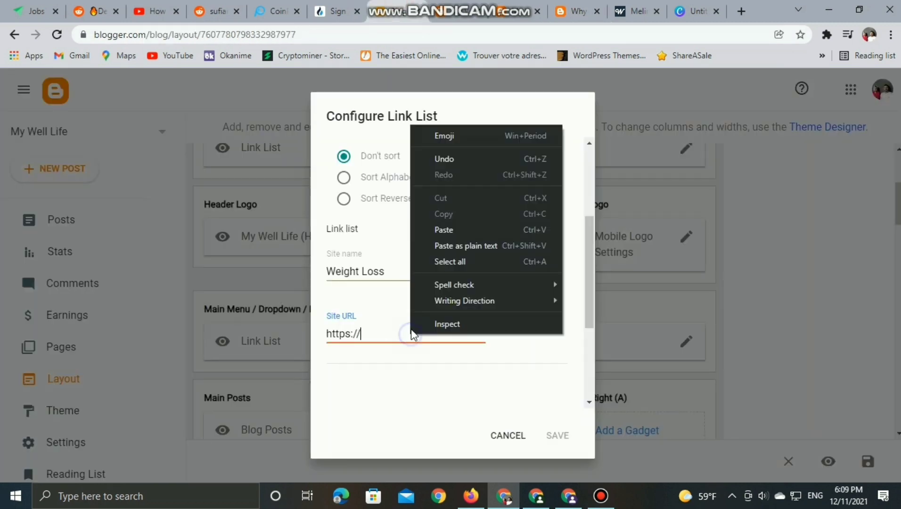
click(442, 231)
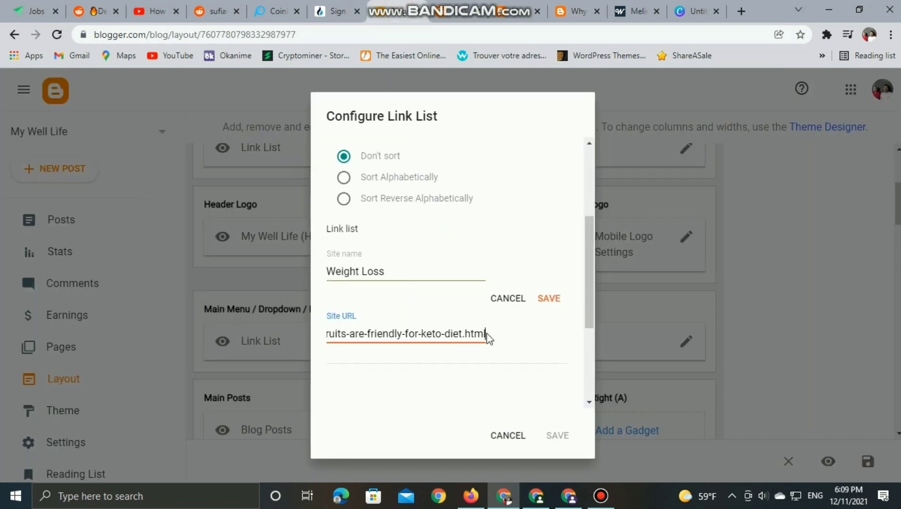
click(540, 300)
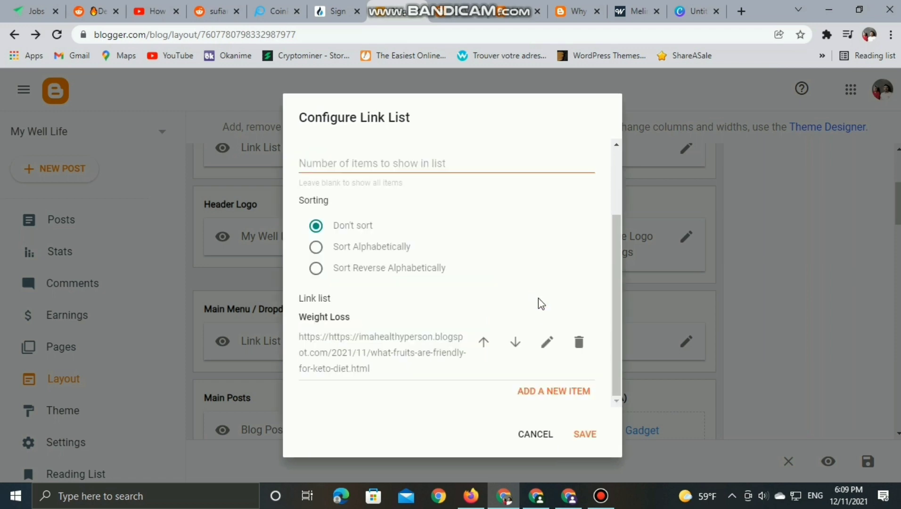
click(585, 434)
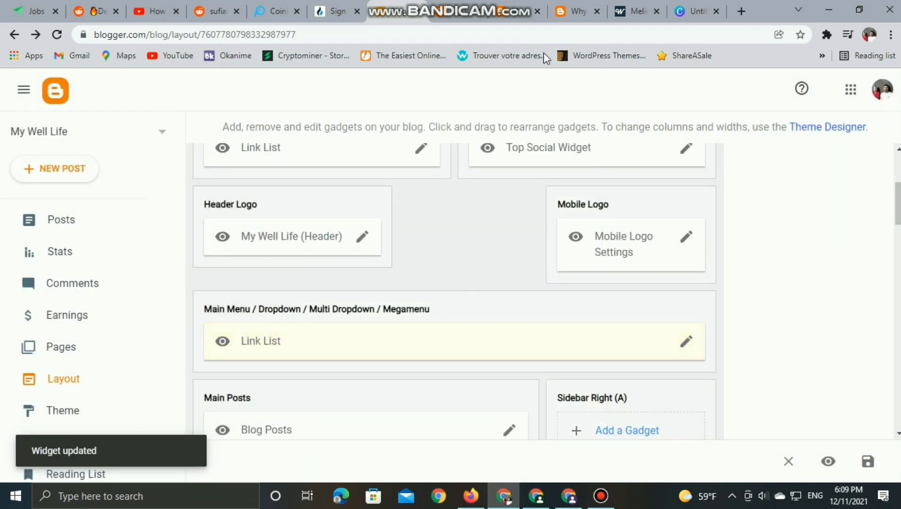
click(570, 6)
scroll(269, 171, up, 20)
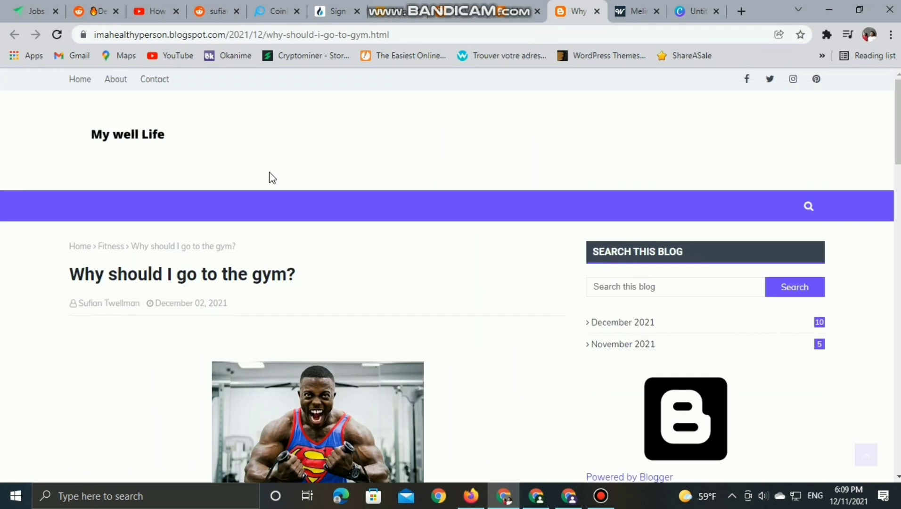
click(57, 35)
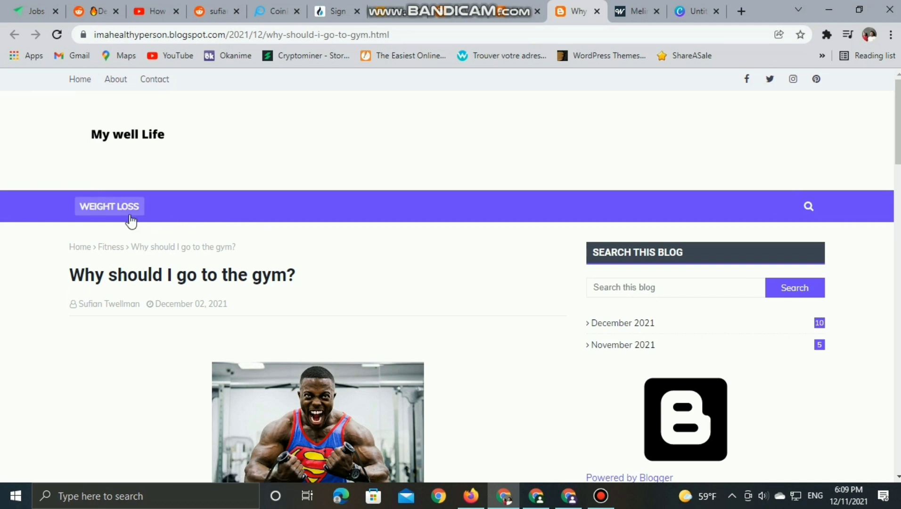
click(125, 219)
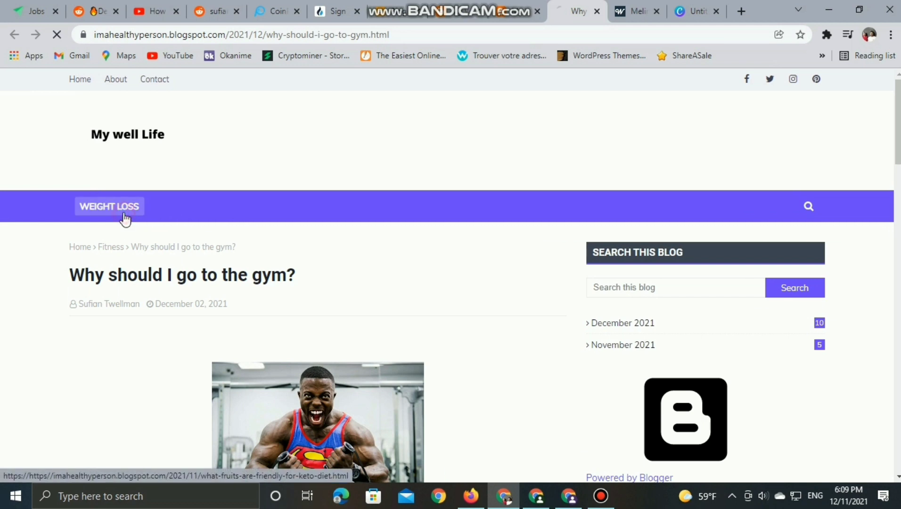
scroll(129, 231, down, 2)
click(272, 348)
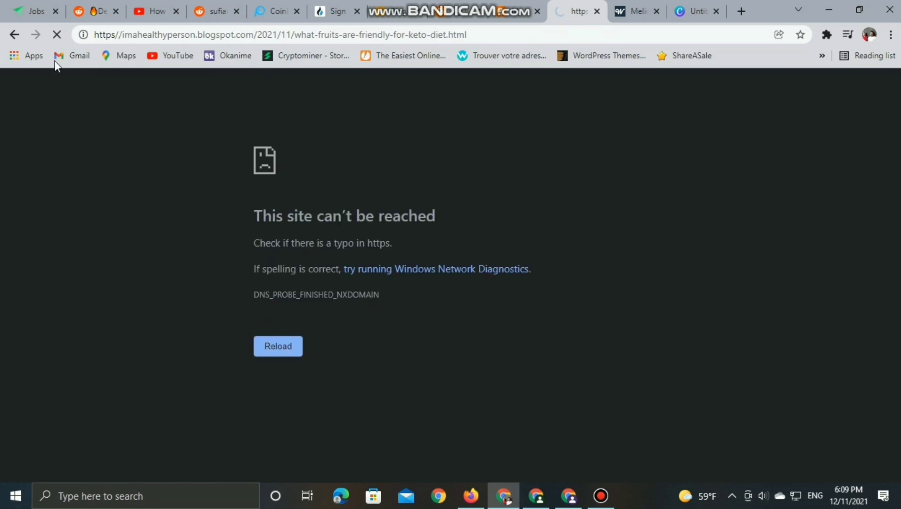
click(14, 34)
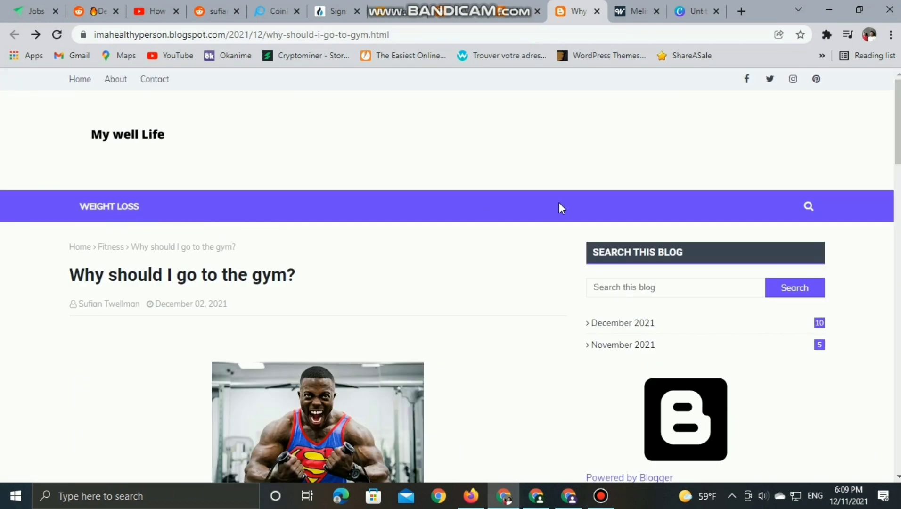
scroll(261, 267, down, 9)
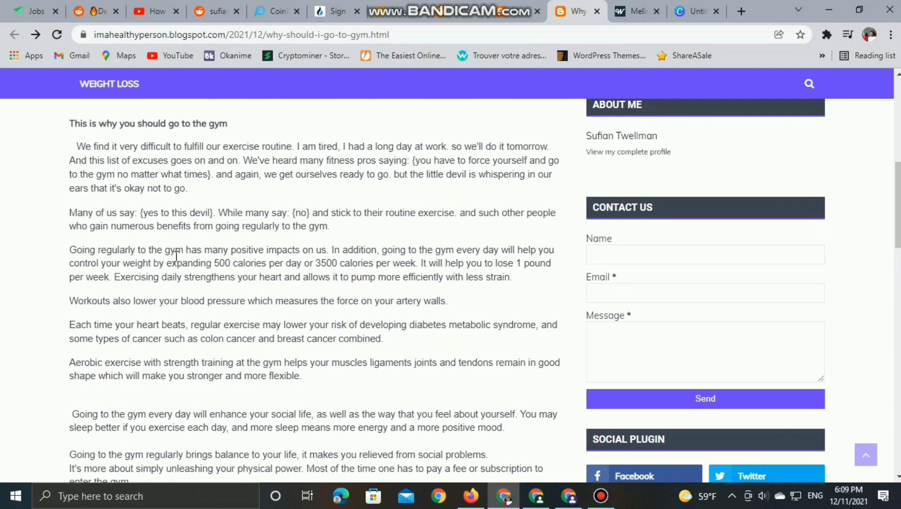
scroll(176, 256, up, 9)
- Return to the Blogger layout and reopen the main menu Link List settings
click(394, 4)
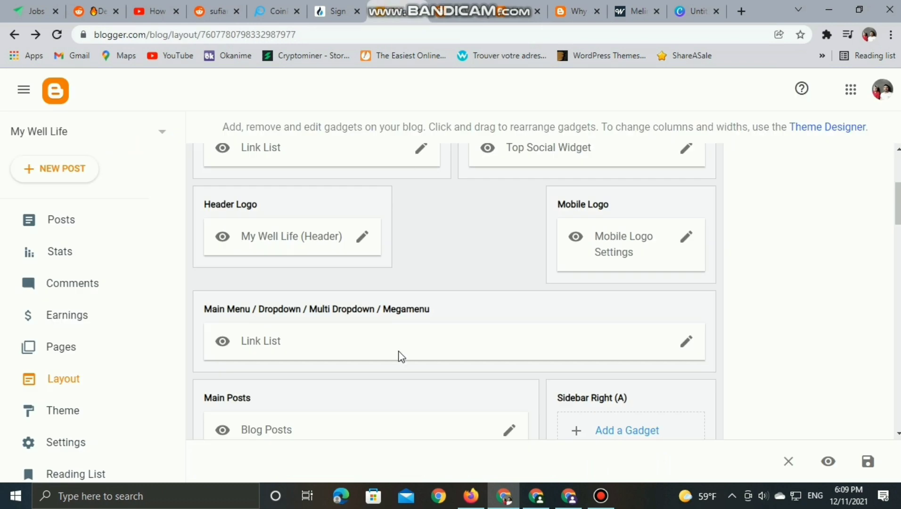
scroll(391, 374, down, 1)
scroll(545, 328, down, 3)
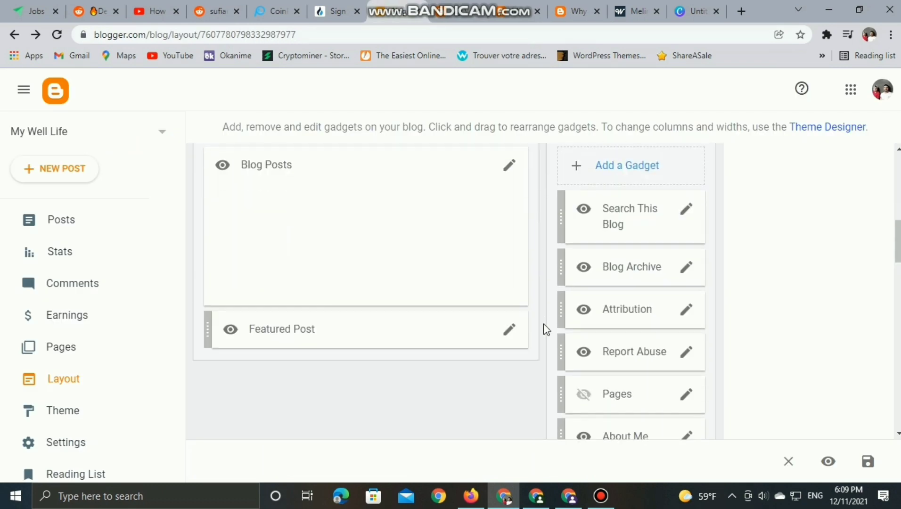
scroll(546, 329, up, 5)
scroll(545, 328, down, 2)
click(687, 276)
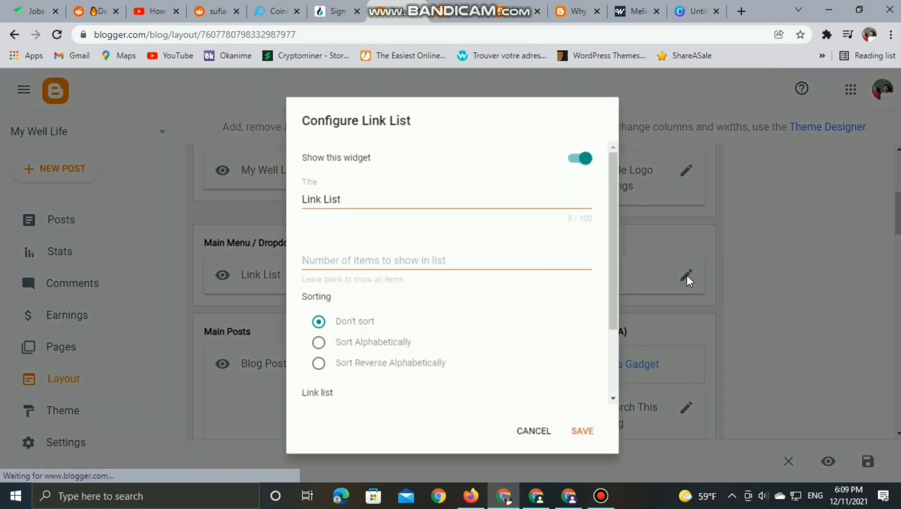
scroll(426, 376, down, 3)
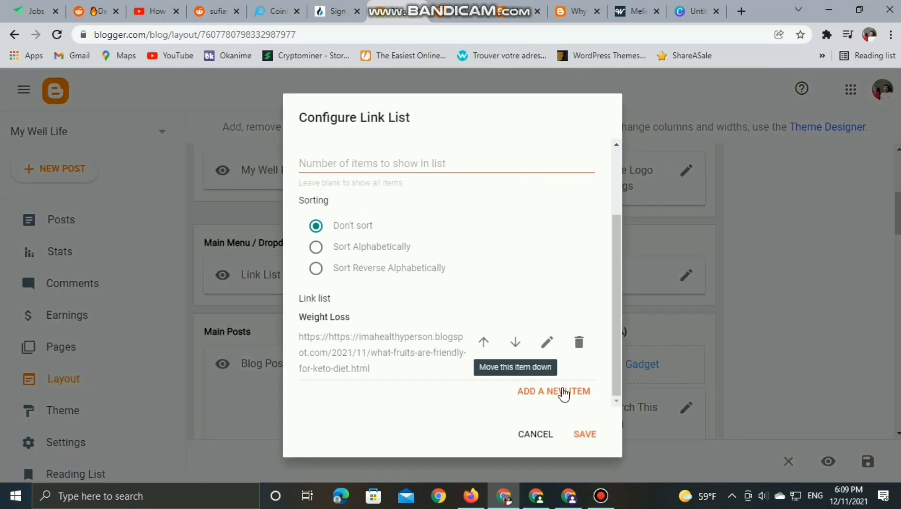
- Add a new menu link named 'About us', then show the live blog post's footer links
click(564, 392)
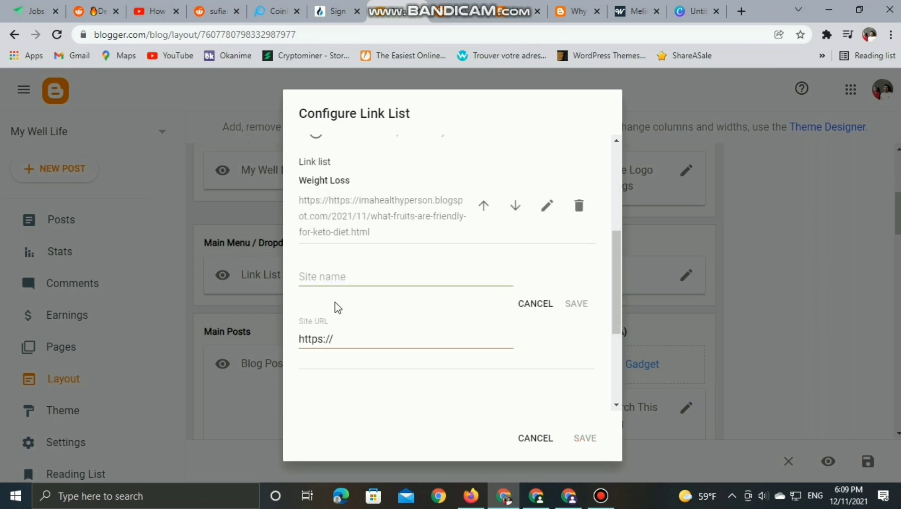
scroll(338, 304, down, 3)
scroll(355, 259, up, 1)
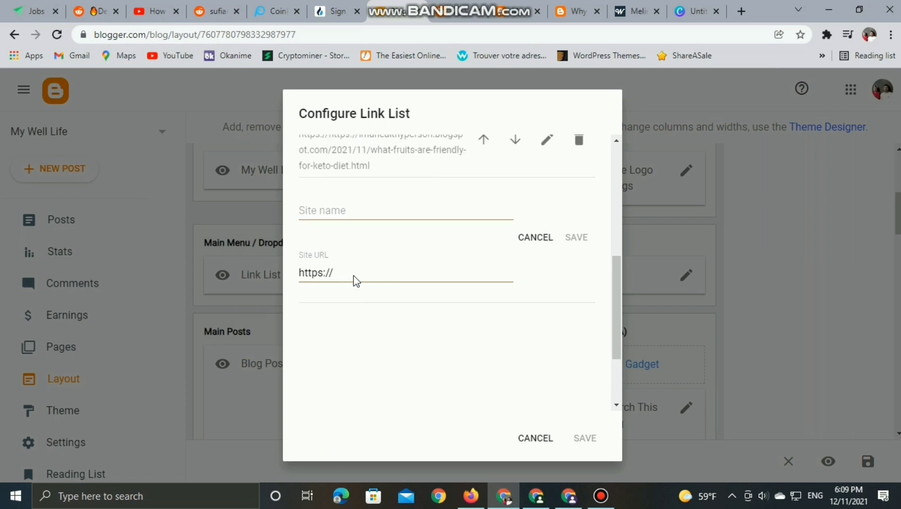
click(346, 211)
text(About us)
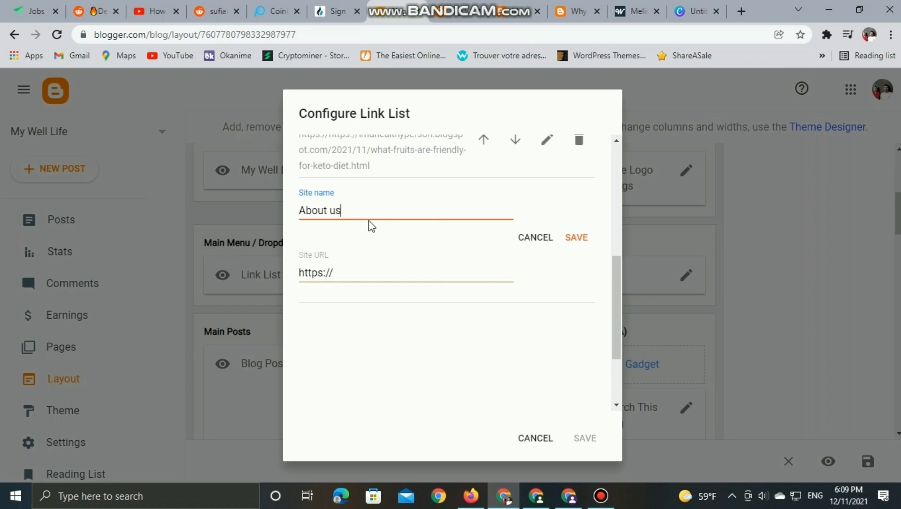
click(580, 11)
scroll(646, 325, down, 15)
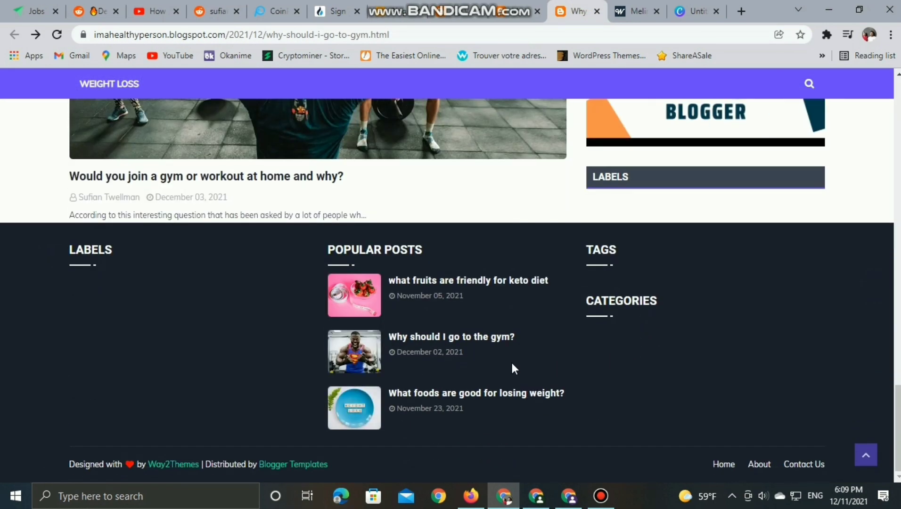
- Use the footer About link's address as the About us URL and save the link list
right_click(757, 466)
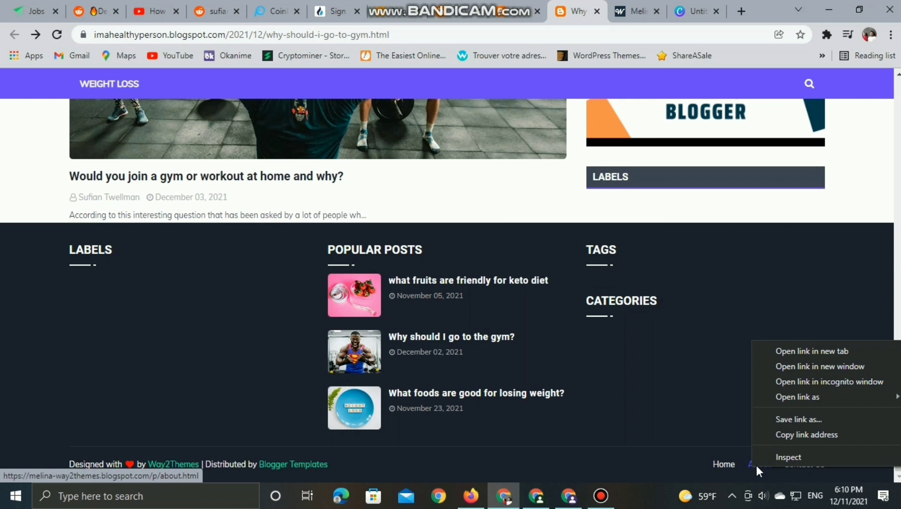
click(799, 435)
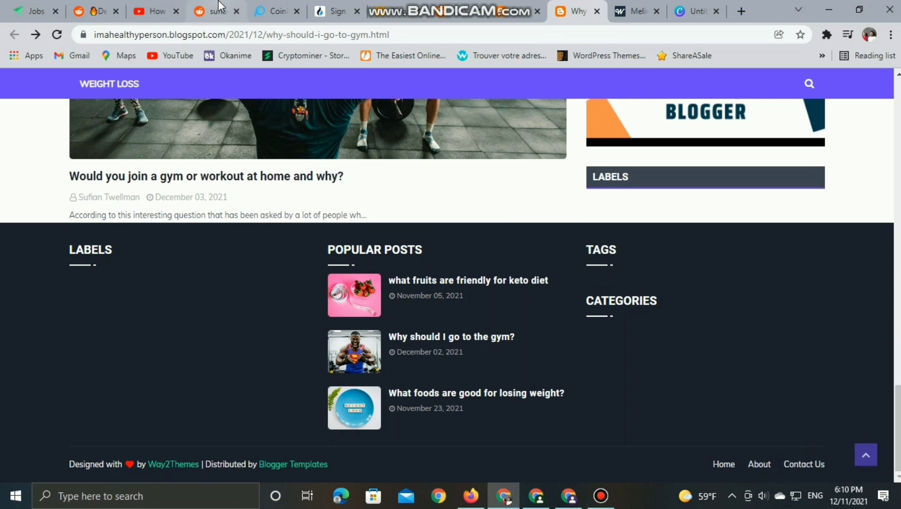
click(393, 6)
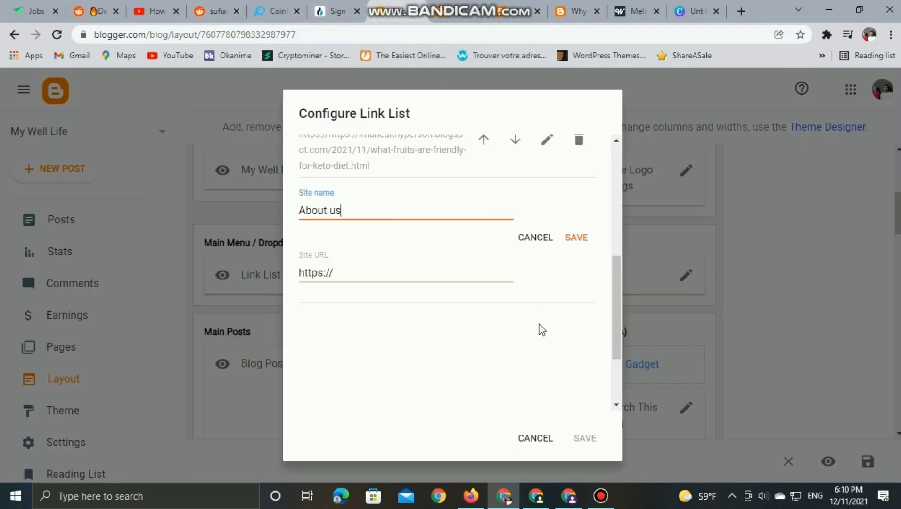
click(382, 271)
right_click(378, 277)
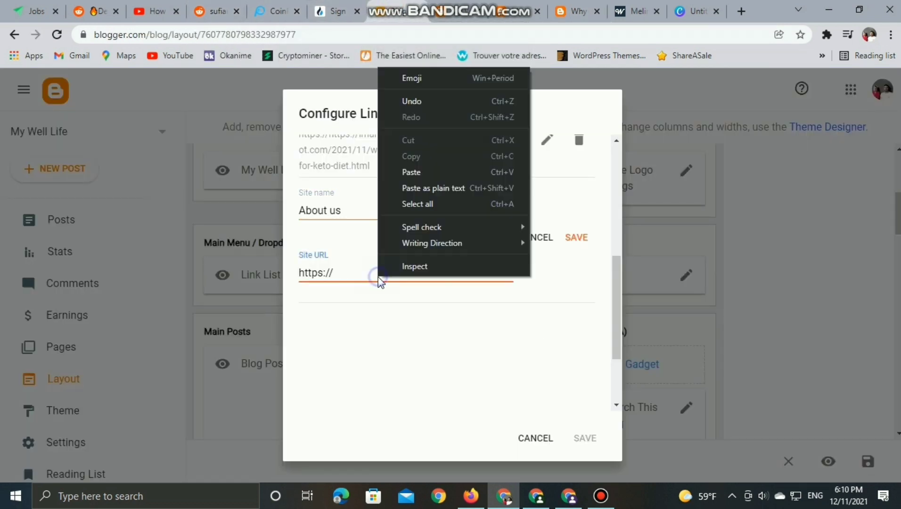
click(421, 174)
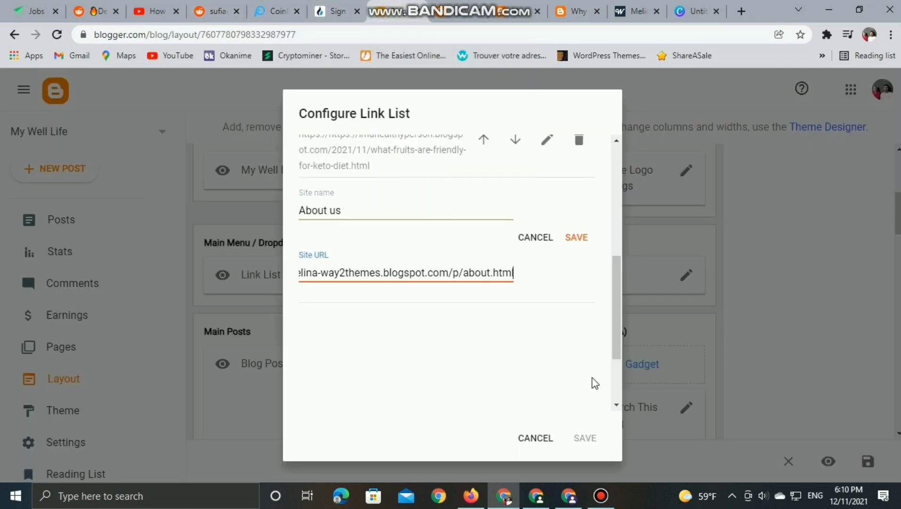
click(573, 241)
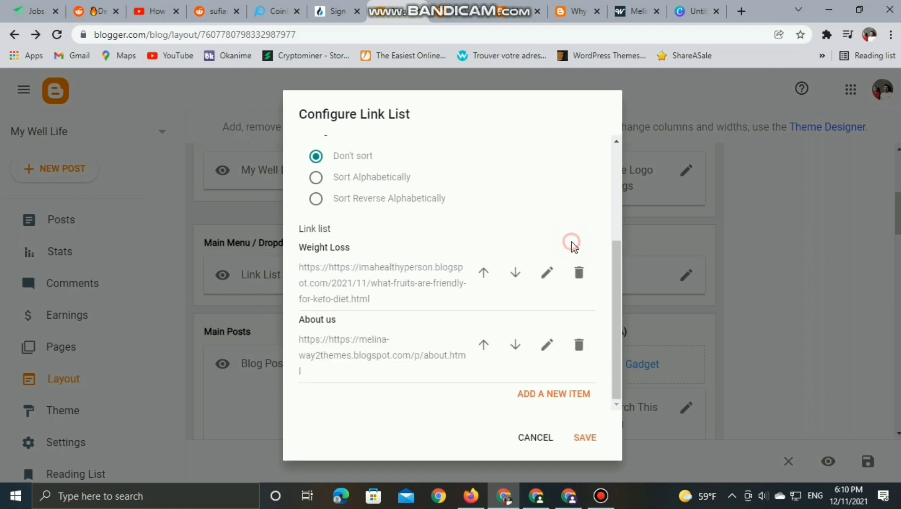
click(583, 437)
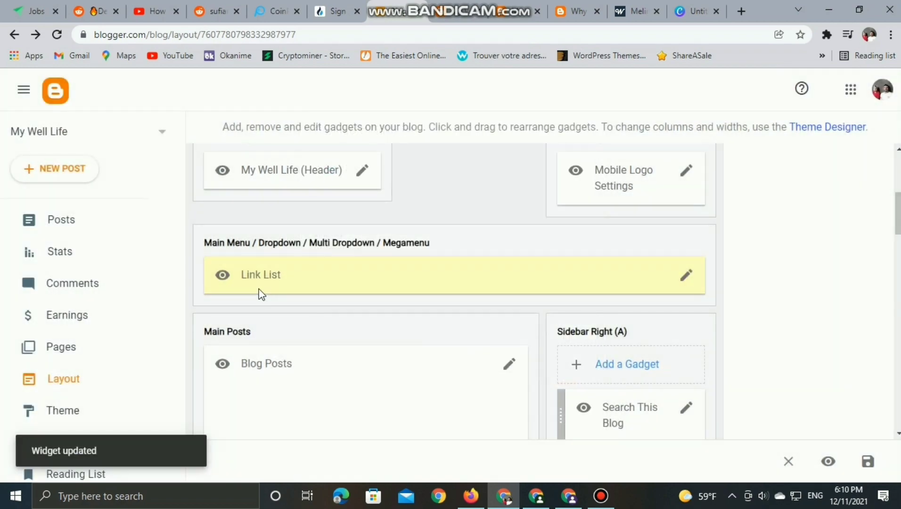
- Reload the live blog to confirm ABOUT US appears in the menu, then close the extra tab
click(577, 11)
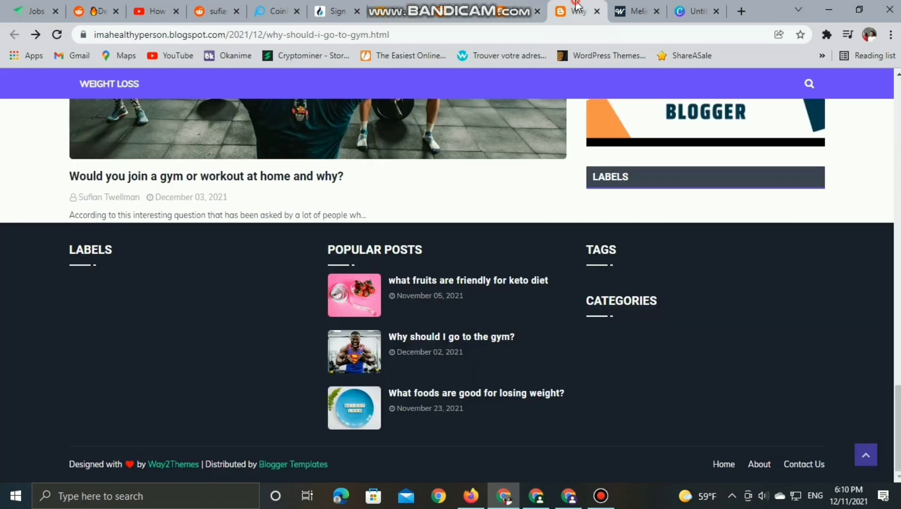
scroll(148, 244, up, 15)
scroll(148, 244, up, 6)
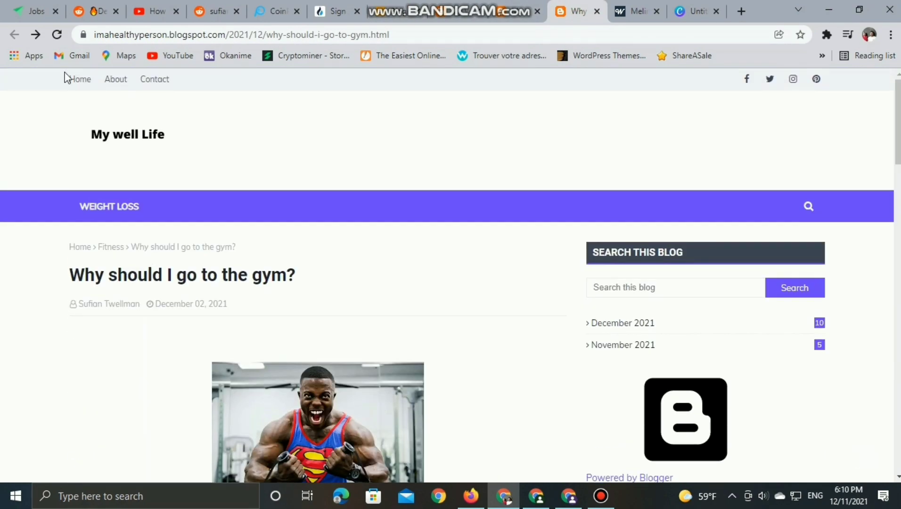
click(58, 35)
scroll(274, 204, down, 8)
scroll(285, 205, down, 7)
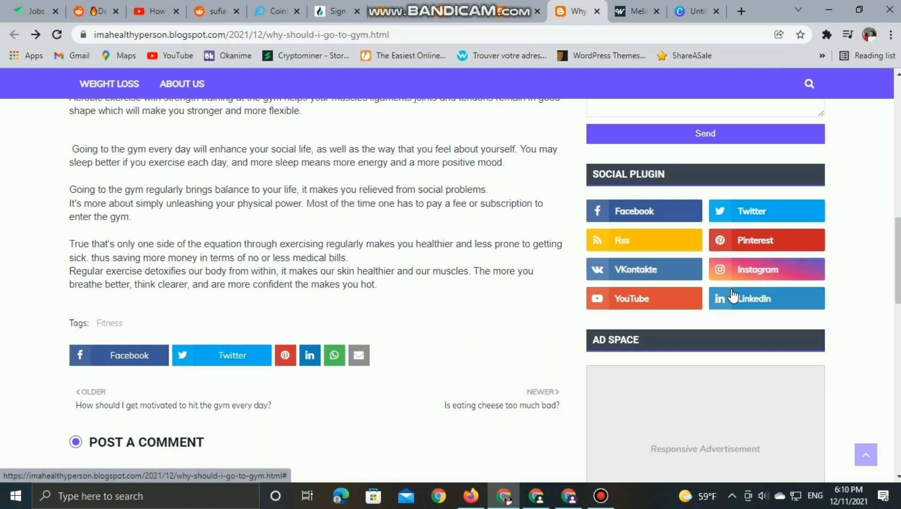
click(690, 296)
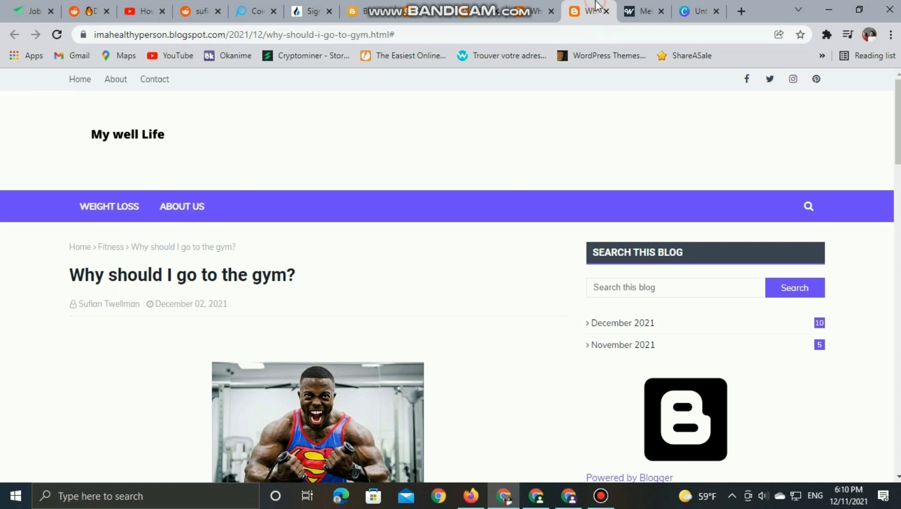
scroll(605, 215, down, 7)
scroll(617, 142, up, 7)
click(606, 11)
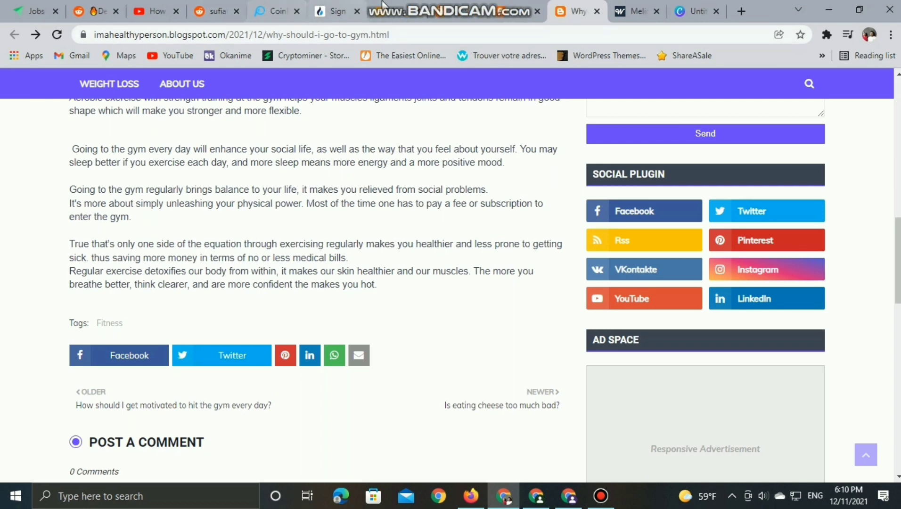
- Edit the Top Social Widget gadget on the Blogger Layout page
click(383, 7)
scroll(587, 328, up, 4)
click(686, 282)
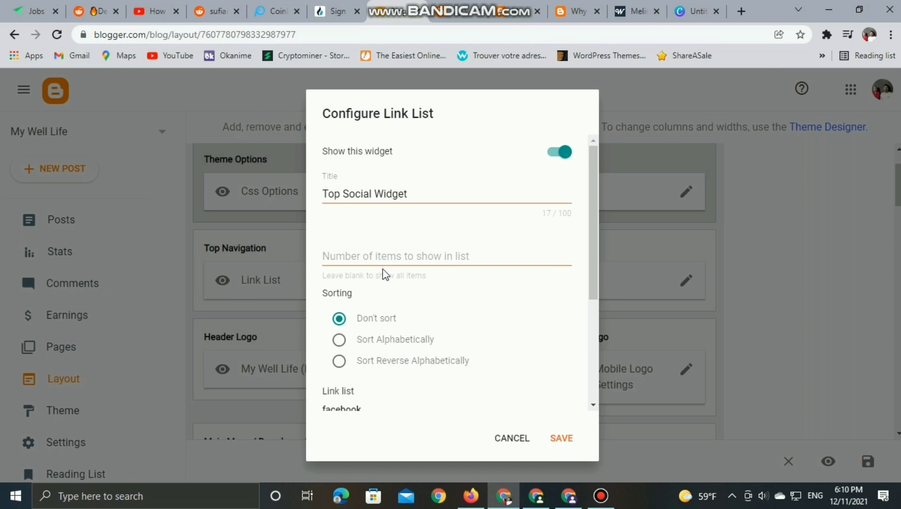
scroll(419, 305, down, 3)
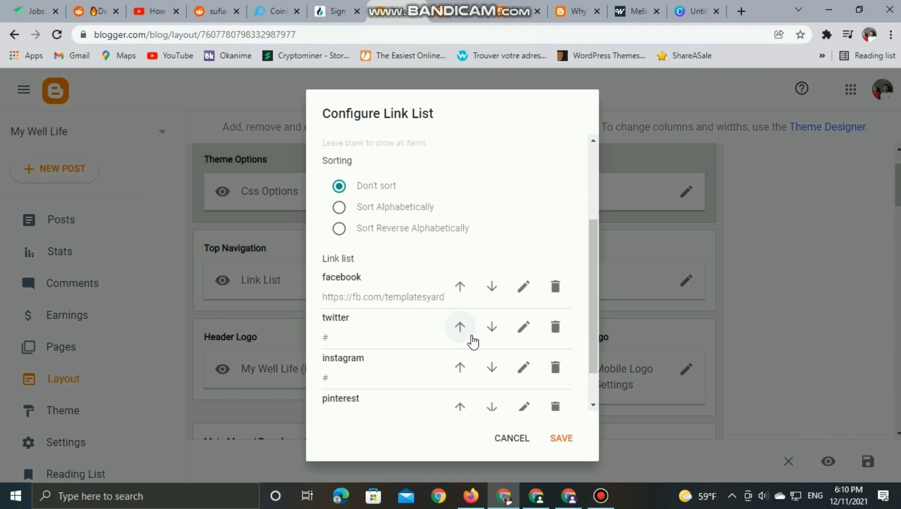
click(521, 371)
scroll(389, 319, down, 3)
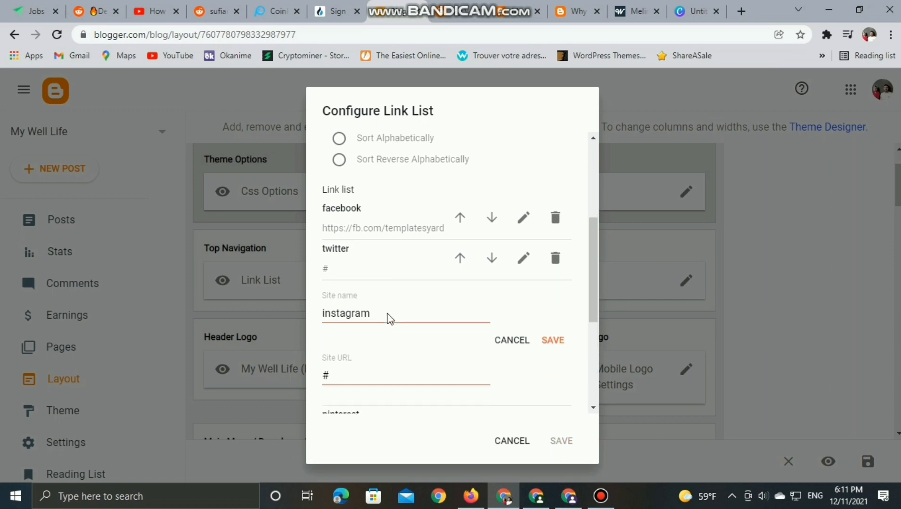
click(362, 309)
scroll(377, 321, down, 3)
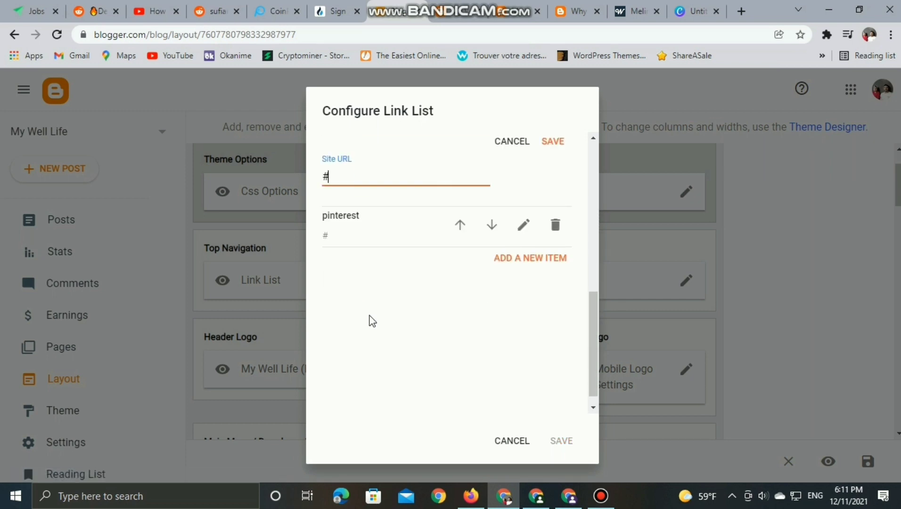
scroll(350, 240, up, 2)
scroll(547, 386, up, 6)
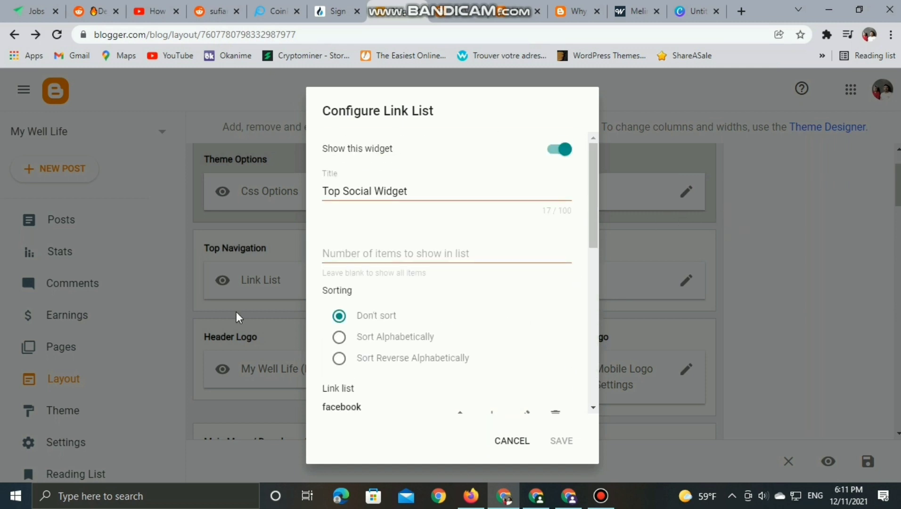
click(514, 443)
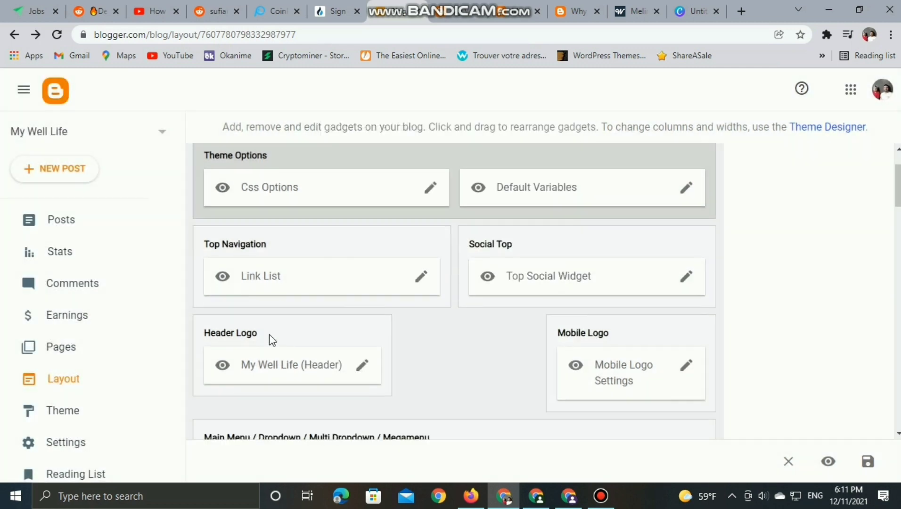
scroll(271, 340, down, 3)
scroll(235, 340, up, 3)
scroll(377, 231, up, 2)
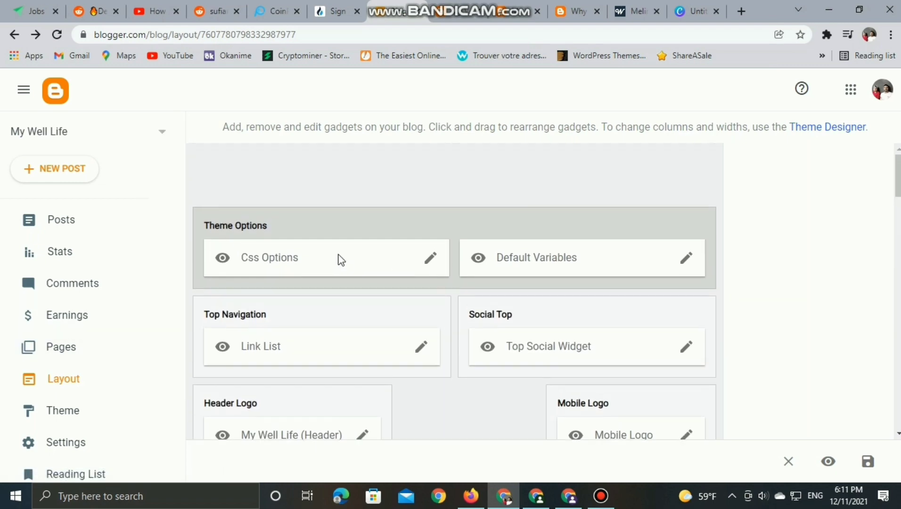
- Browse through the blog's list of posts
click(80, 226)
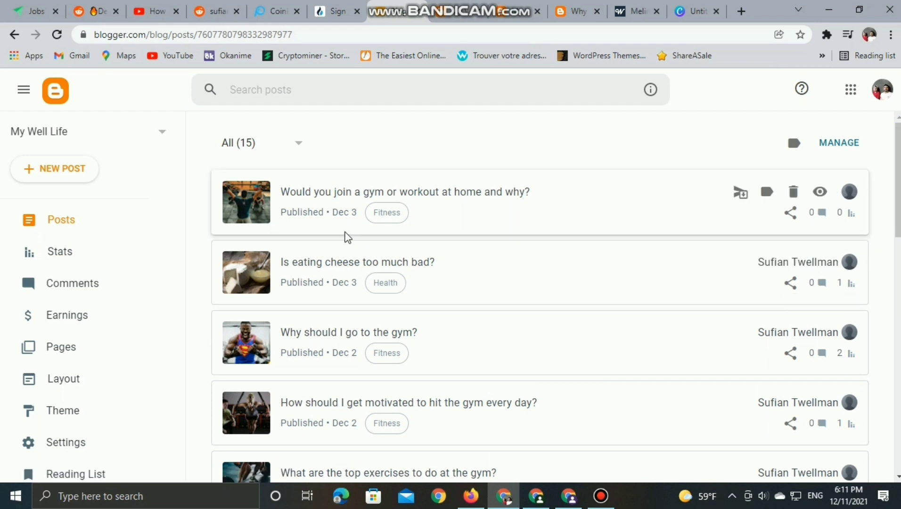
scroll(455, 210, down, 4)
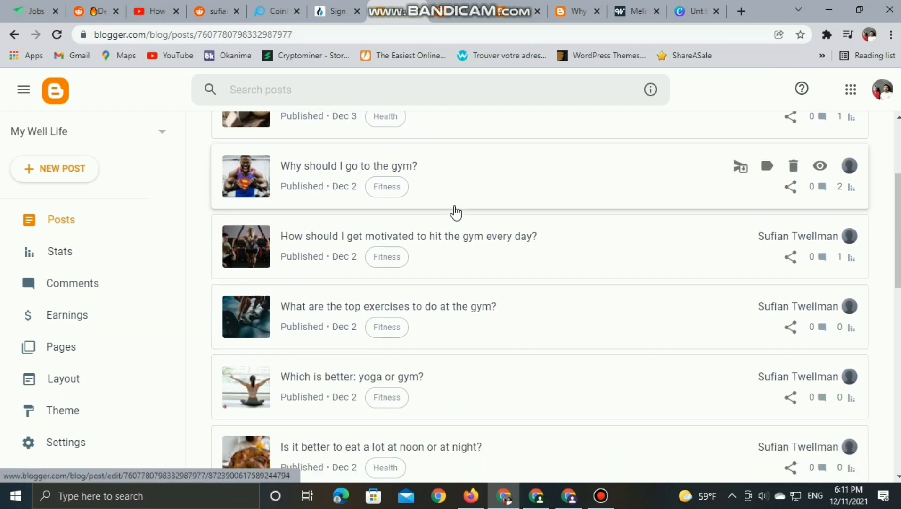
scroll(455, 212, down, 8)
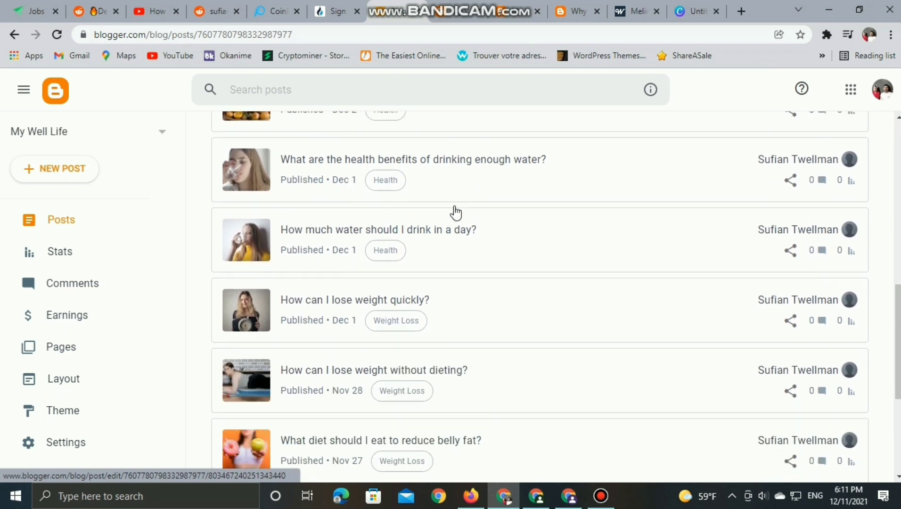
scroll(453, 210, down, 4)
scroll(453, 209, up, 15)
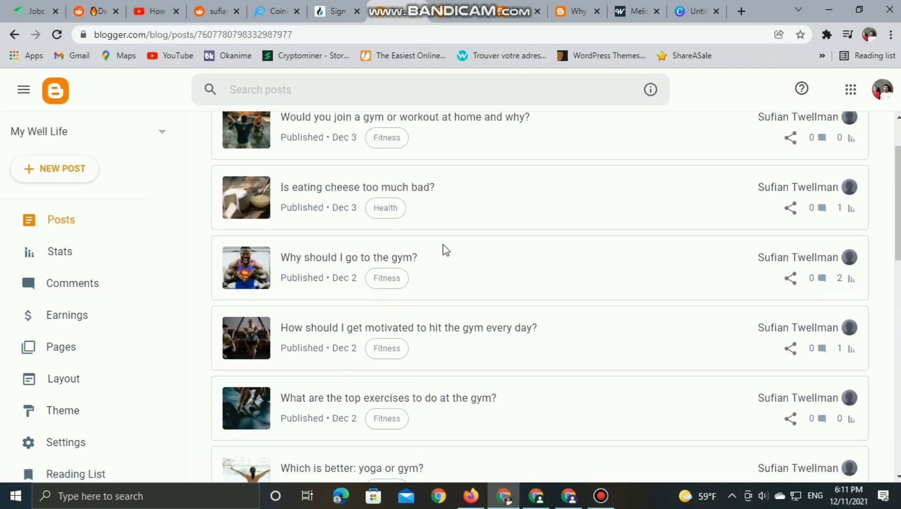
scroll(445, 250, up, 1)
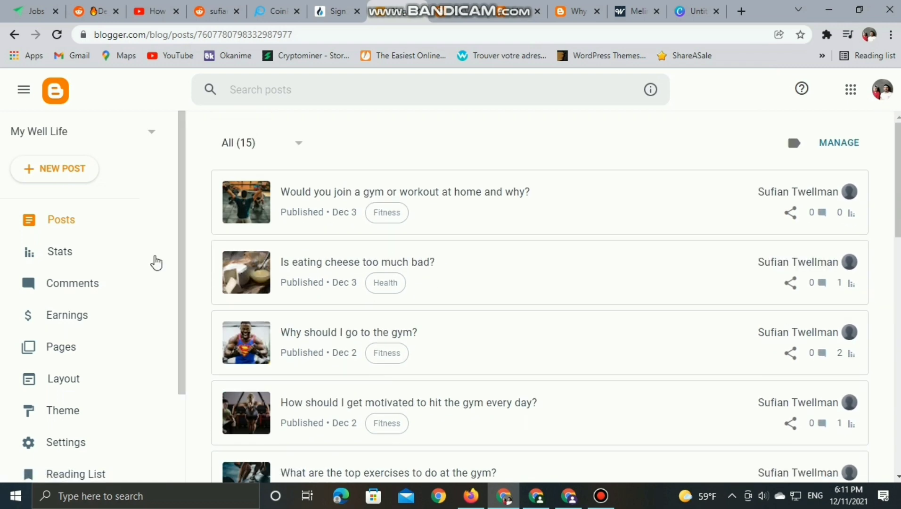
- View the Pages list with Contact us, Terms and Conditions and Privacy Policy
click(80, 348)
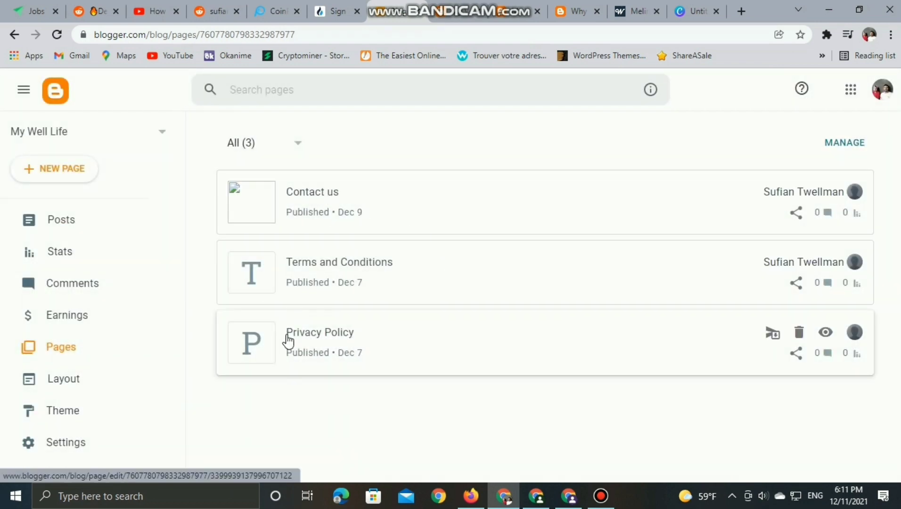
scroll(102, 283, down, 2)
scroll(82, 318, up, 3)
- View the Earnings page's AdSense review status and frequently asked questions
click(83, 316)
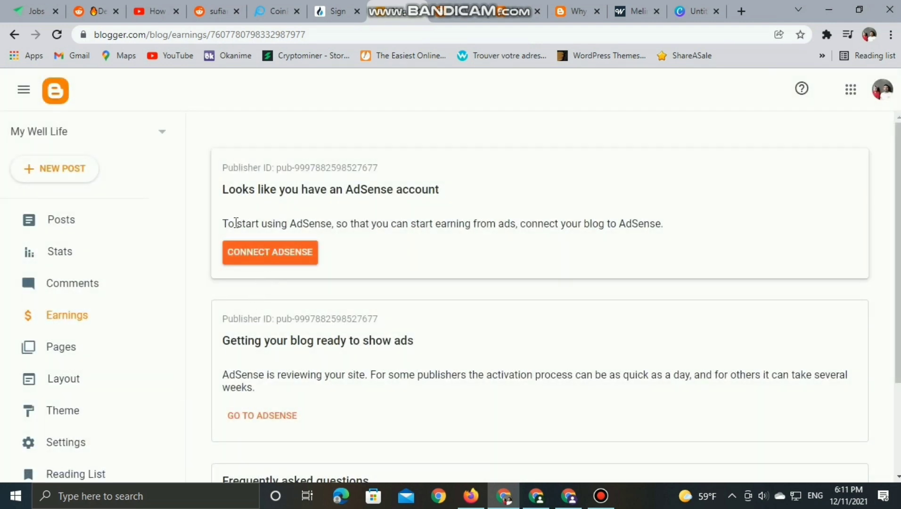
scroll(250, 264, down, 3)
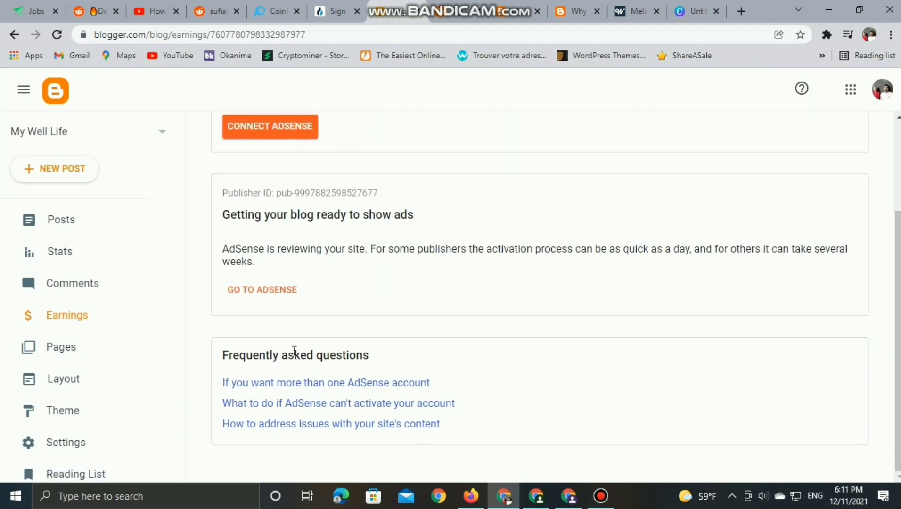